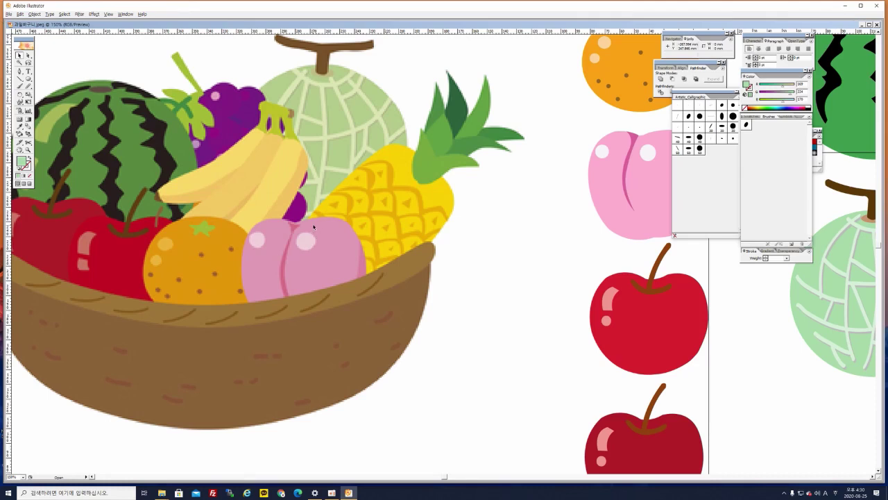
Set the Rounded Rectangle tool's corner radius to 20 mm and delete the oversized rectangle it creates.
left_click_drag(313, 219, 346, 242)
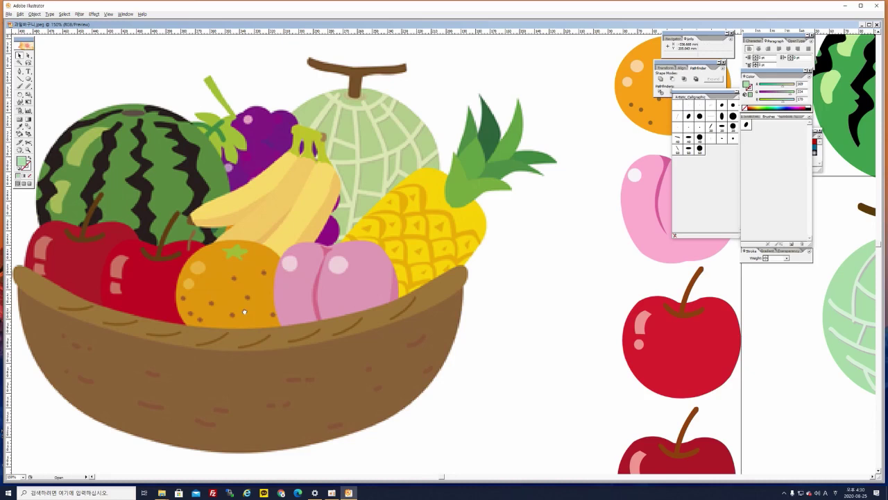
left_click_drag(242, 312, 288, 313)
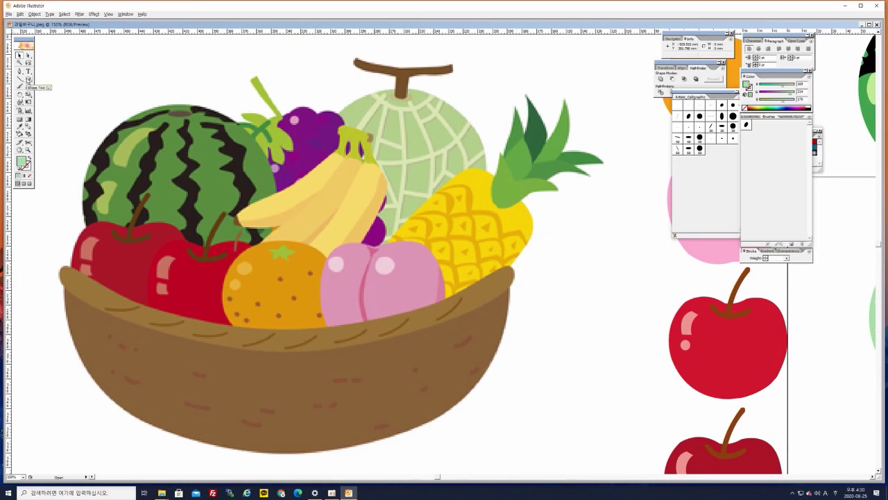
left_click_drag(28, 80, 43, 81)
left_click(54, 102)
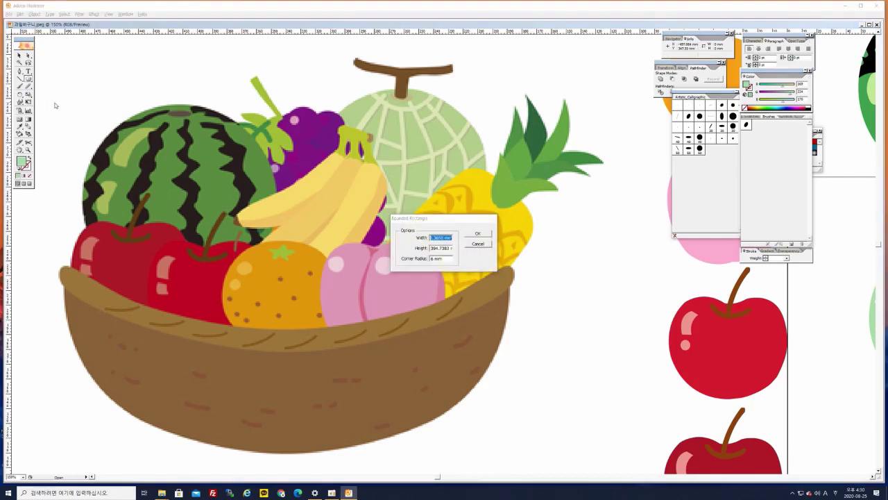
left_click(433, 258)
double_click(433, 258)
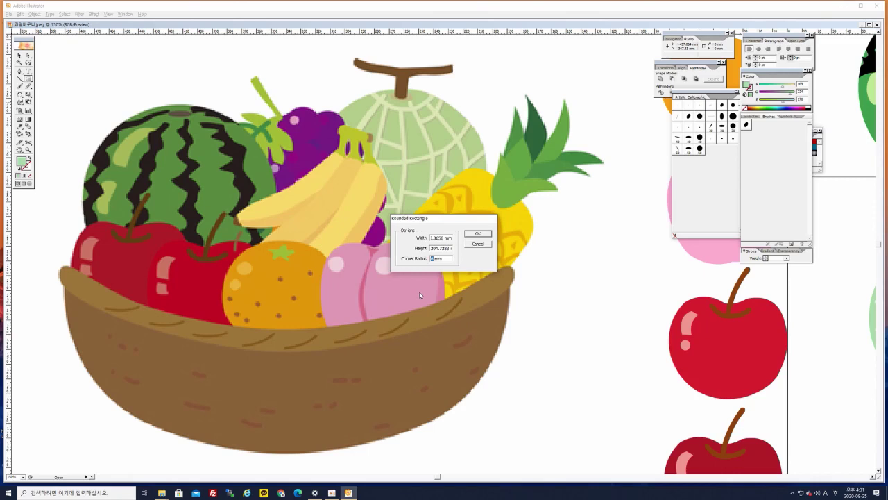
type("20")
key("Return")
left_click(19, 56)
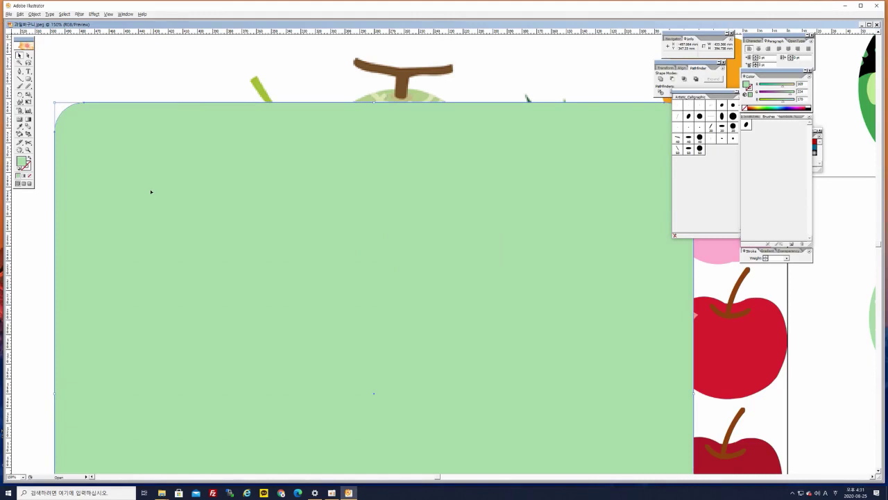
key("Delete")
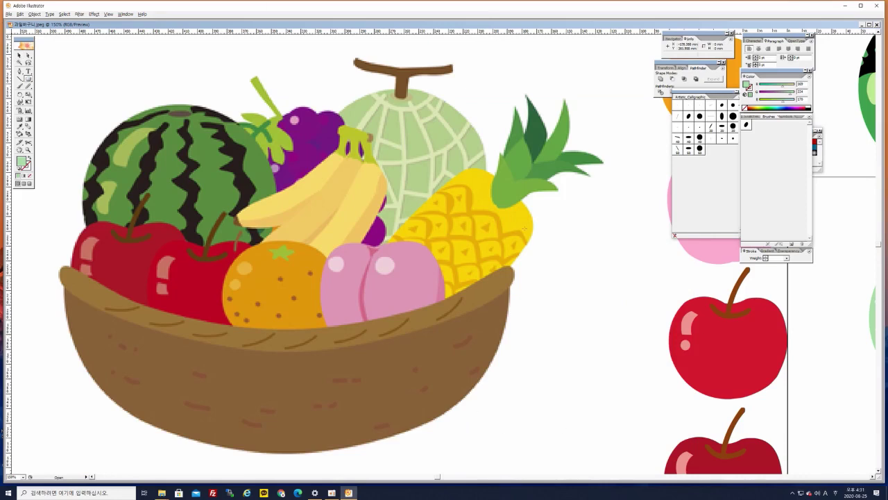
Draw a rounded rectangle about 62 by 104 mm over the pineapple's right side and swap its fill and stroke.
left_click_drag(469, 172, 563, 326)
left_click_drag(564, 326, 557, 324)
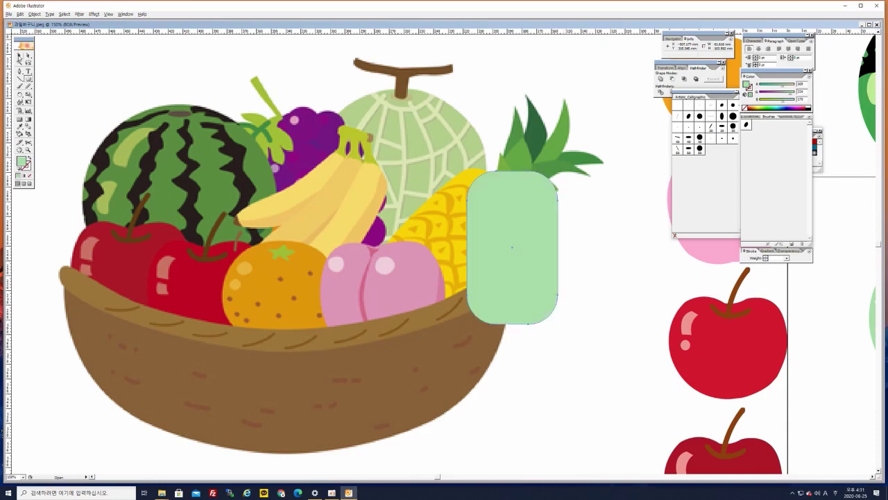
left_click(29, 158)
left_click(19, 55)
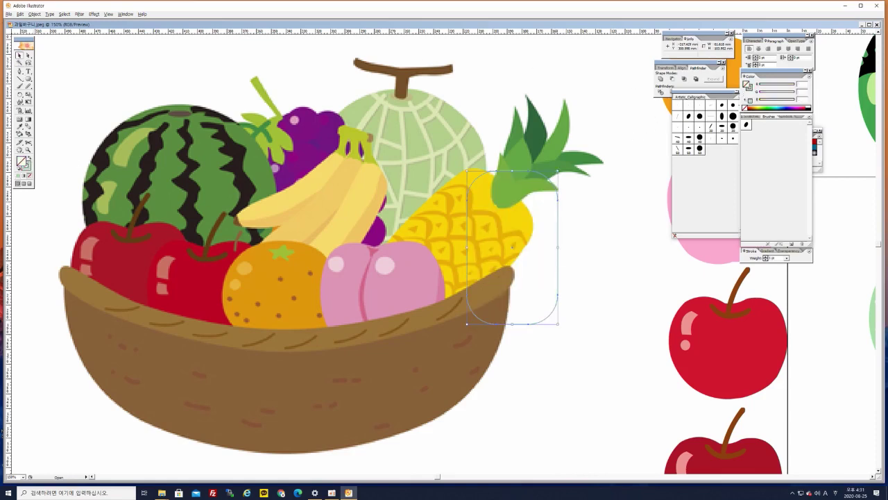
Rotate the rounded rectangle to the pineapple's tilt, fit it over the fruit's body, and leave it as an unfilled outline.
left_click_drag(559, 170, 622, 218)
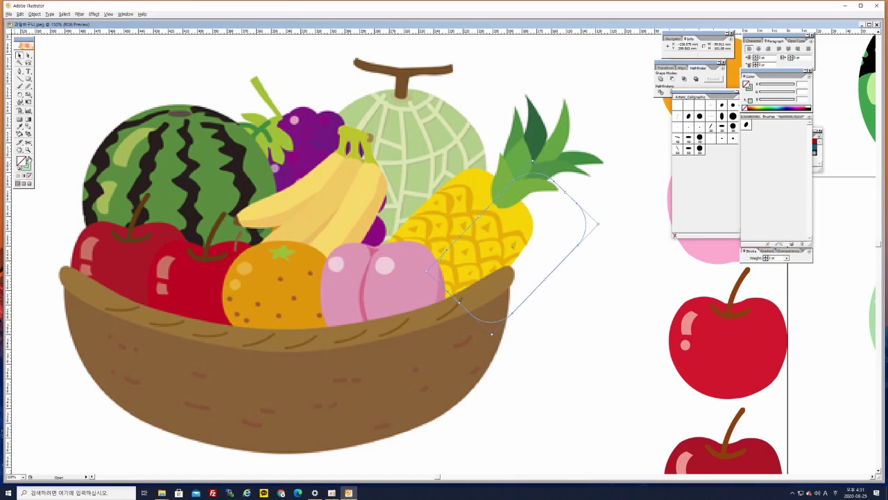
left_click(29, 159)
left_click_drag(522, 241, 416, 217)
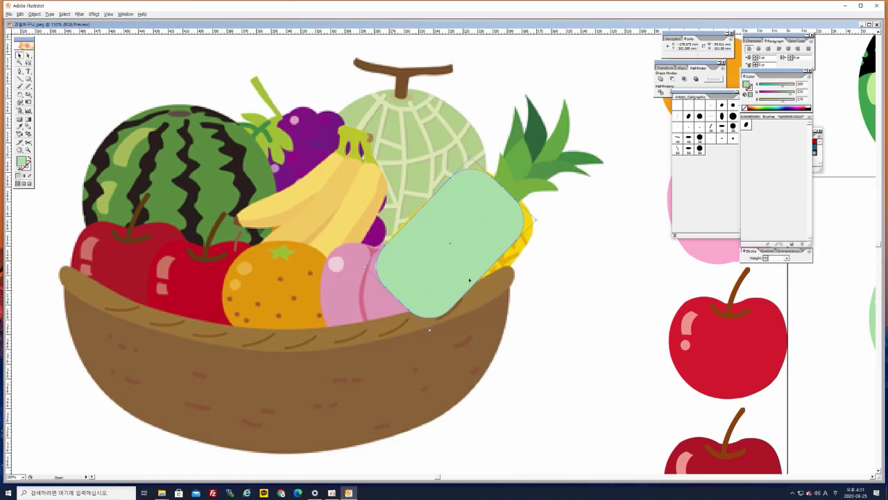
left_click_drag(484, 274, 476, 253)
left_click(512, 259)
left_click(512, 258)
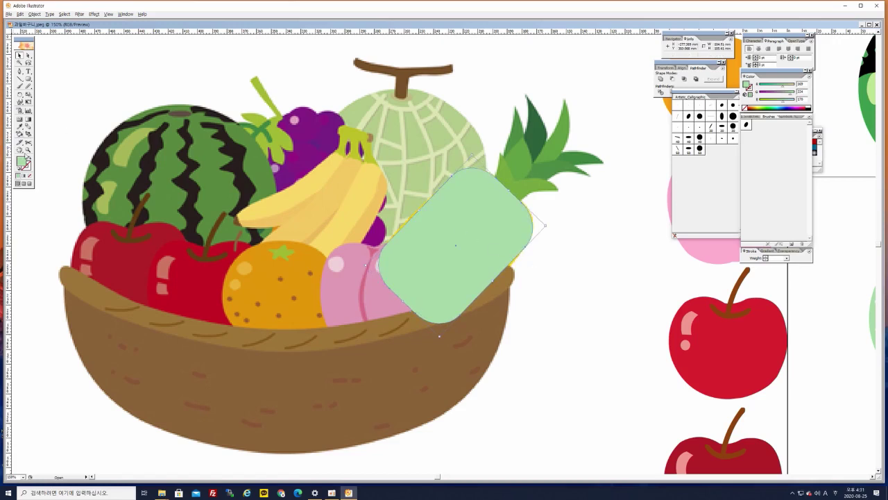
left_click(28, 159)
left_click(593, 238)
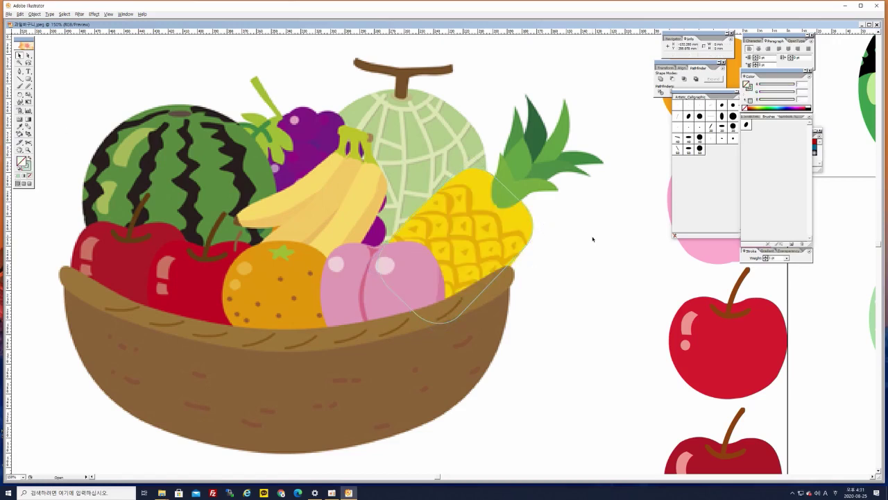
Start a Pen path at the left tip of the pineapple's front leaf and trace down its side around the rounded base.
left_click_drag(598, 233, 539, 220)
key("ctrl+plus")
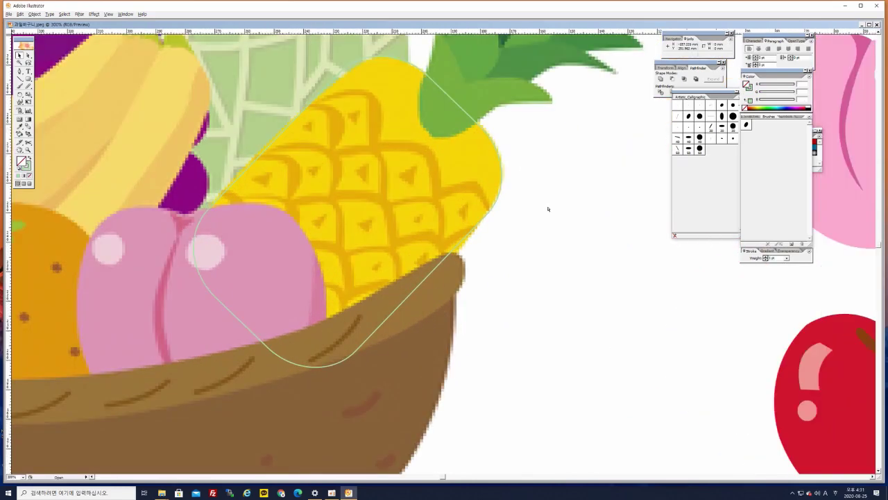
left_click_drag(551, 174, 464, 299)
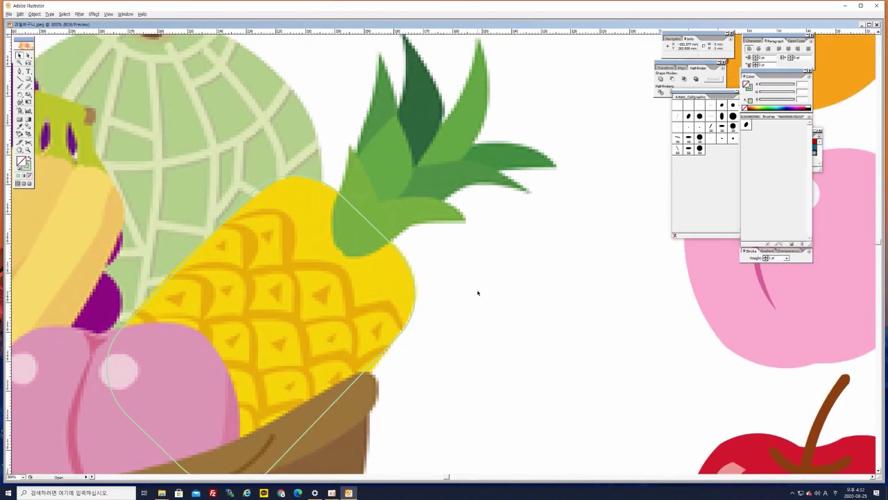
key("ctrl+minus")
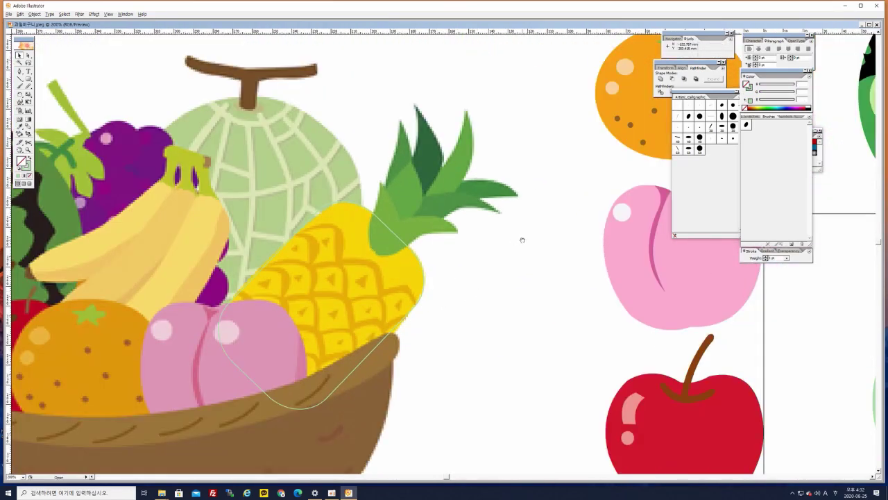
left_click_drag(521, 240, 509, 248)
key("ctrl+plus")
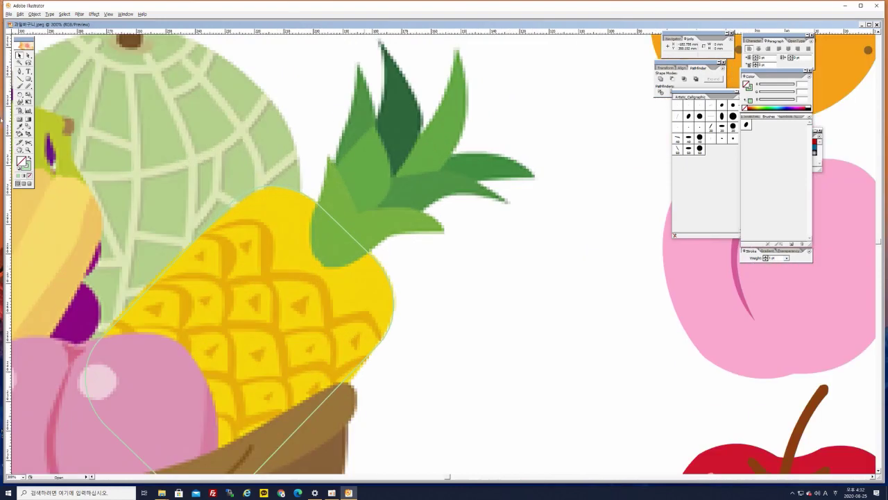
left_click(20, 71)
left_click(328, 156)
left_click_drag(312, 214, 295, 242)
left_click(312, 215)
left_click_drag(325, 262, 417, 218)
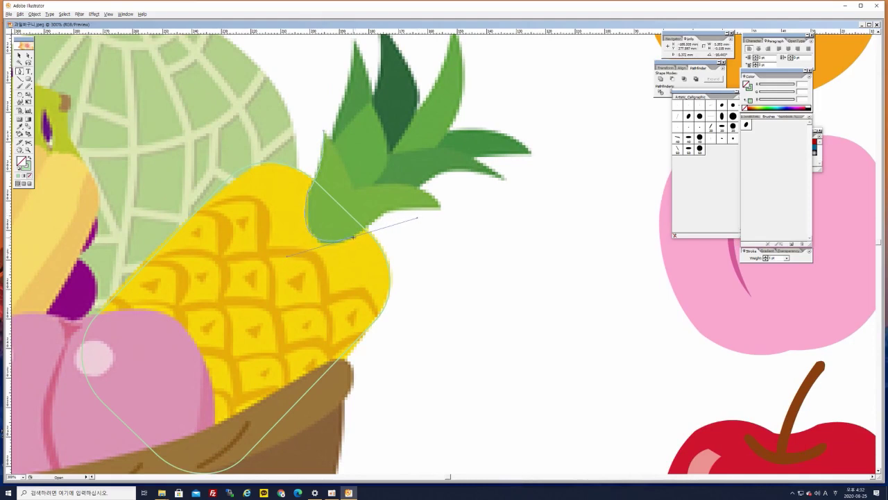
left_click(353, 236)
Continue the front leaf outline through its right tip and the central notch, close it at the left tip, and deselect it.
left_click_drag(407, 208, 440, 207)
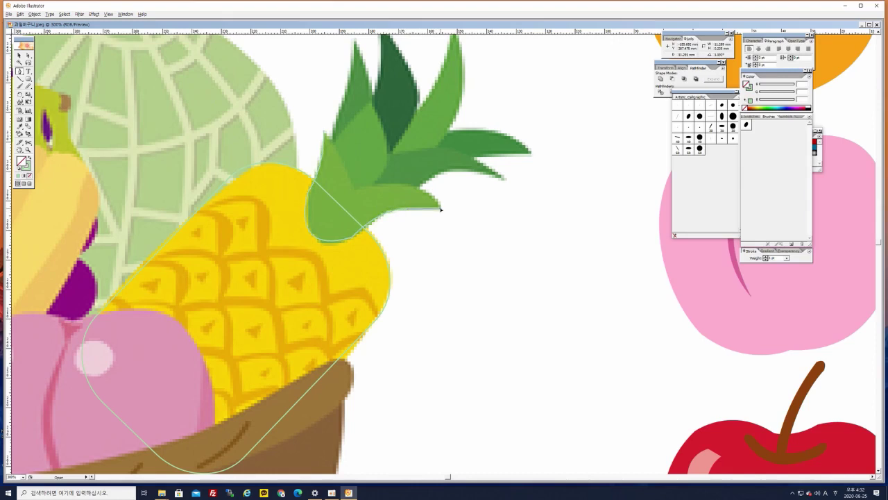
left_click_drag(440, 208, 439, 208)
left_click_drag(354, 189, 286, 216)
left_click_drag(323, 132, 302, 108)
key("v")
left_click(403, 145)
Trace the pointed light-green leaf behind the front leaf's notch as a closed curved Pen path.
left_click_drag(428, 132, 400, 178)
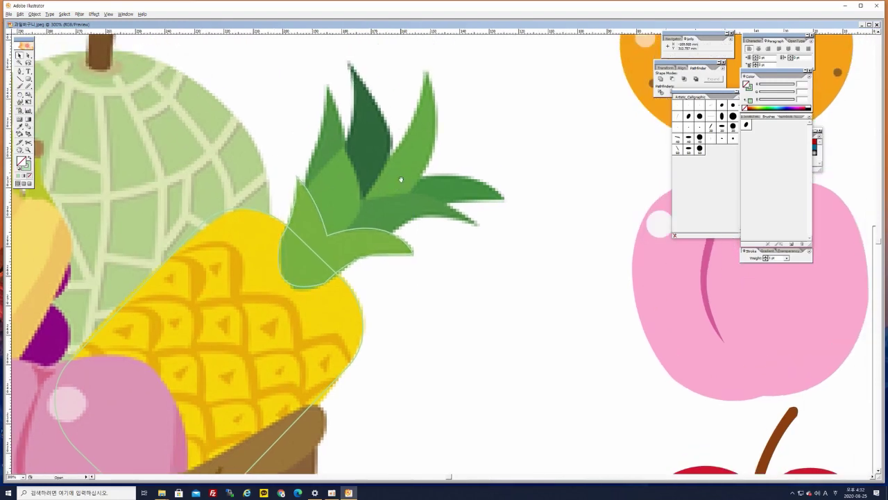
key("p")
left_click(305, 211)
left_click_drag(342, 147, 387, 106)
left_click(343, 147)
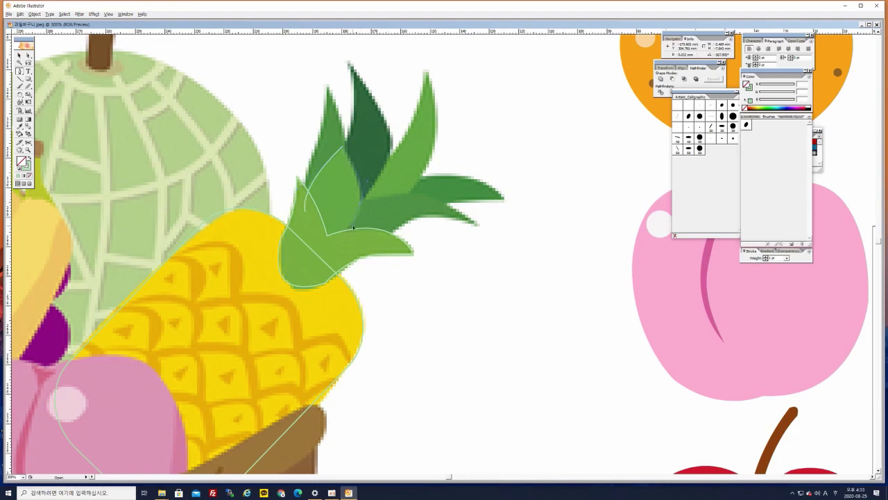
left_click(360, 200)
left_click(328, 243, "ctrl")
left_click_drag(297, 256, 304, 212)
Deselect the pointed leaf outline and start a Pen path at the base of the long green leaf curving down to the right.
key("ctrl+plus")
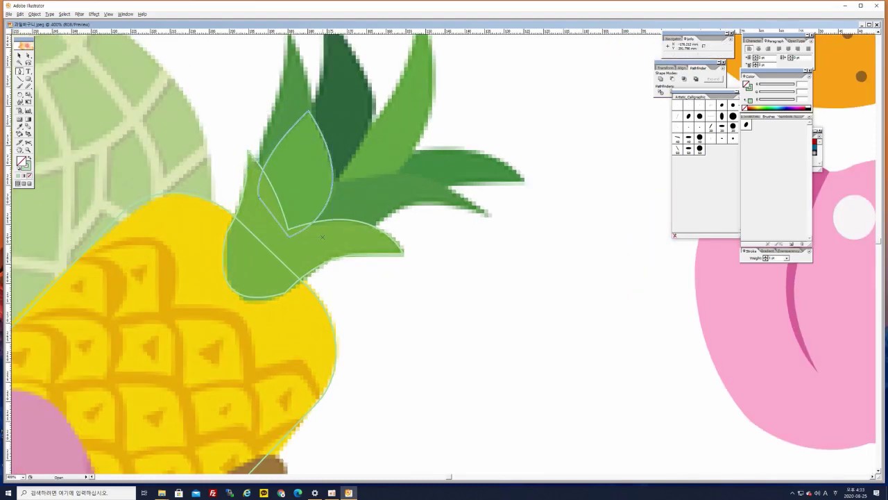
left_click(21, 56)
left_click(91, 77)
key("p")
left_click(319, 195)
left_click_drag(445, 188, 486, 193)
left_click(426, 178)
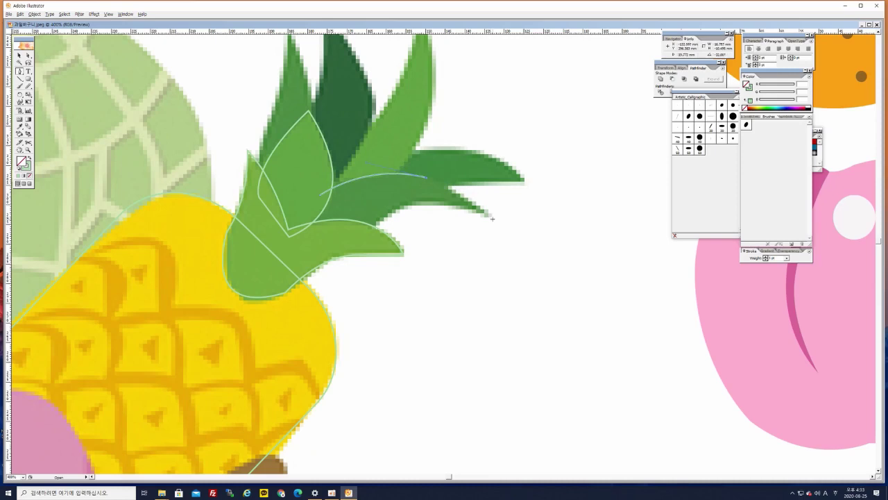
left_click_drag(488, 216, 506, 221)
key("ctrl+z")
left_click_drag(490, 216, 500, 228)
key("ctrl+z")
key("ctrl+z")
Trace the long right-hand leaf along its upper edge, tip and lower edge, close the path at its base, and deselect it.
left_click_drag(447, 187, 493, 194)
left_click(430, 179)
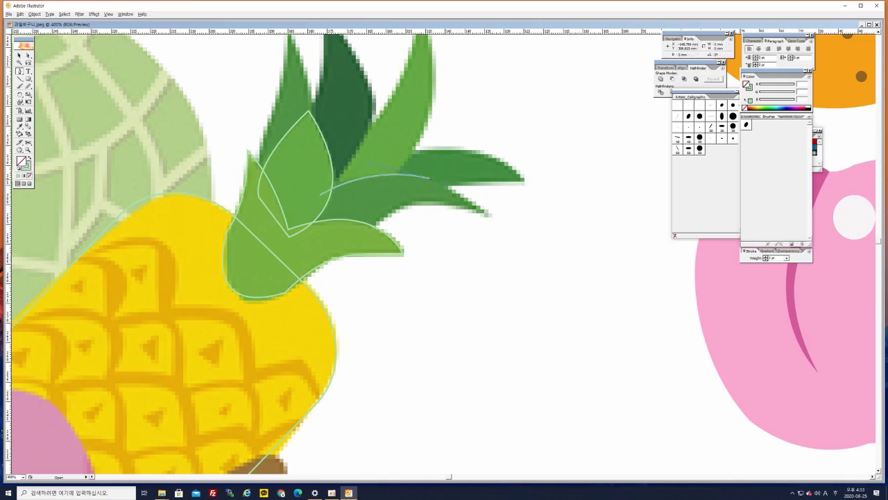
left_click_drag(488, 216, 511, 241)
left_click(489, 216)
mouse_move(362, 237)
left_mouse_down()
mouse_move(318, 287)
mouse_move(328, 297)
left_mouse_up()
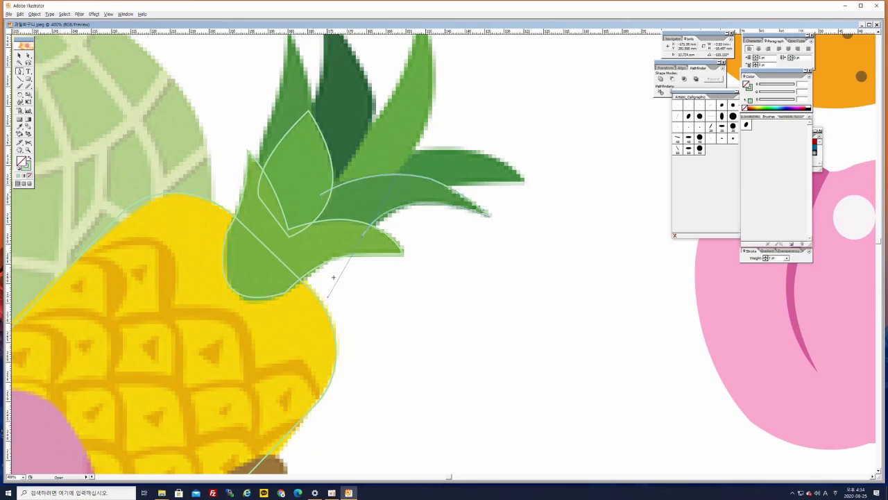
left_click(362, 237)
left_click(295, 231)
left_click(320, 195)
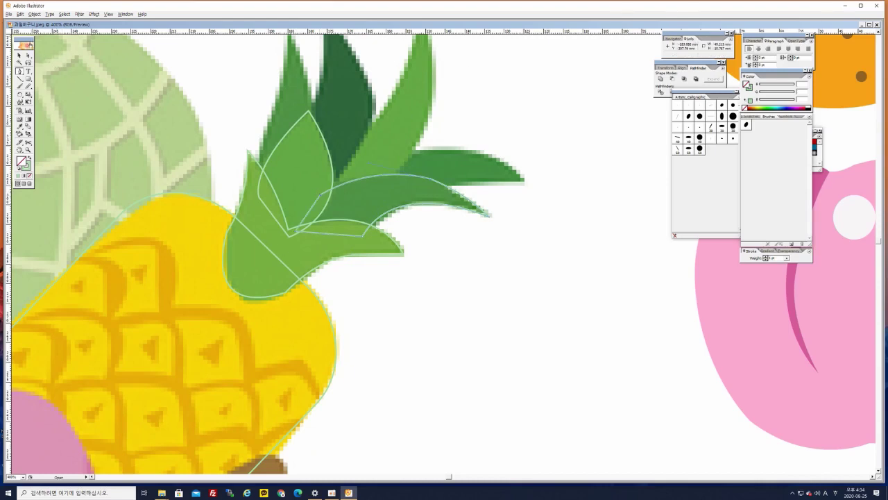
left_click(19, 55)
left_click(200, 62)
Trace the upright leaf at the far left of the crown as a closed curved Pen path and deselect it.
left_click(19, 71)
left_click_drag(309, 118, 369, 237)
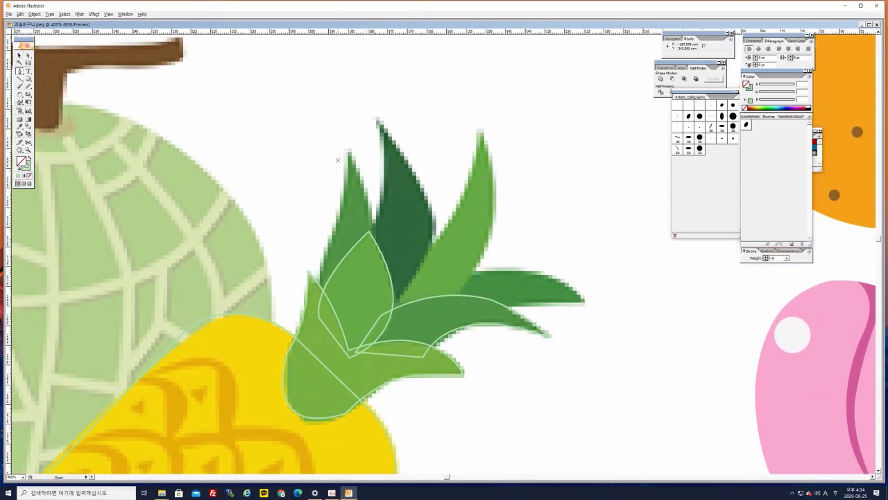
left_click_drag(347, 148, 356, 284)
left_click_drag(347, 328, 366, 263)
left_click(312, 300)
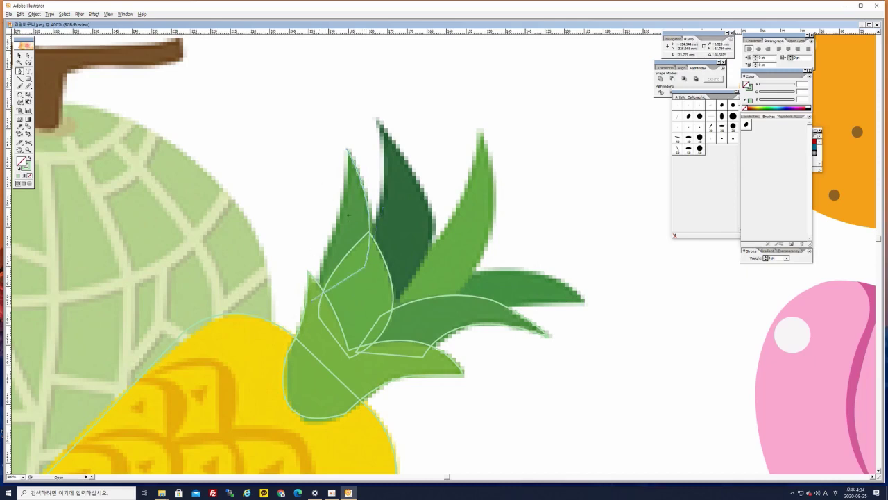
left_click_drag(340, 215, 366, 169)
left_click(347, 149)
left_click_drag(347, 125, 343, 116)
left_click(366, 119, "ctrl")
Trace the darkest green leaf at the crown's top as a closed Pen path extending behind the front leaves, and deselect it.
left_click_drag(487, 209, 413, 173)
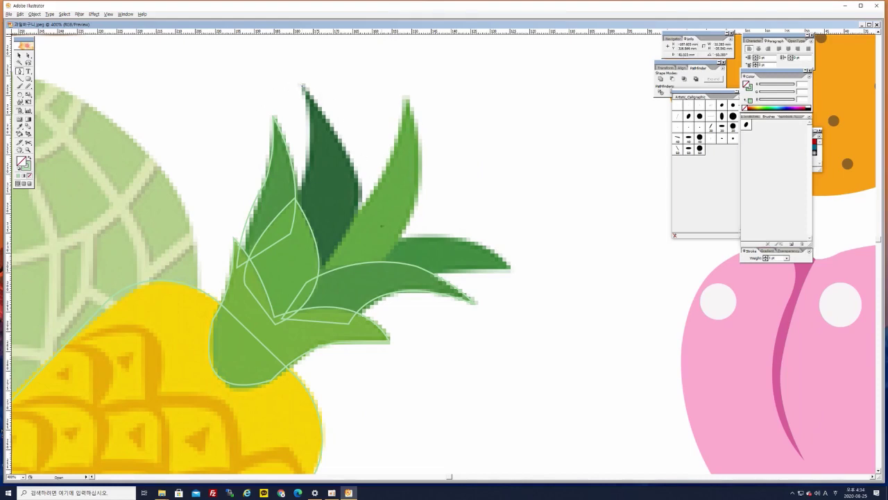
left_click_drag(358, 227, 351, 311)
left_click(323, 287)
left_click(298, 287)
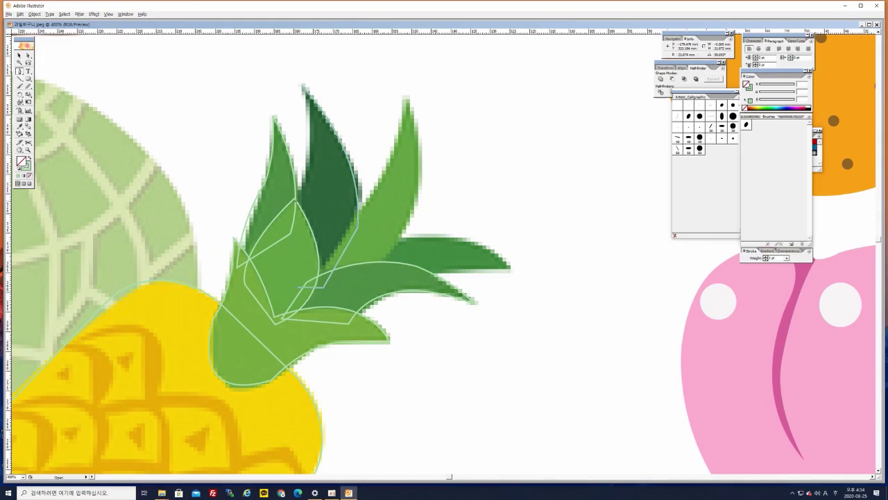
left_click(288, 212)
left_click_drag(306, 179, 328, 204)
left_click(321, 147)
left_click_drag(321, 147, 303, 112)
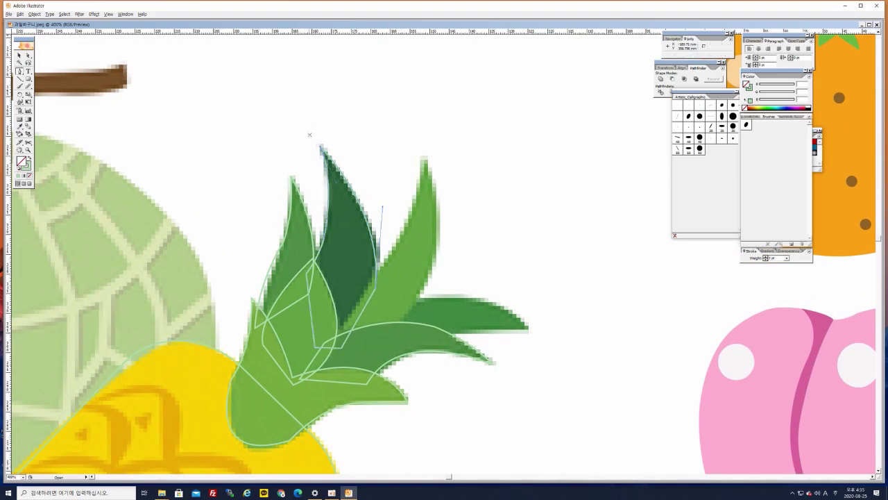
left_click(20, 55)
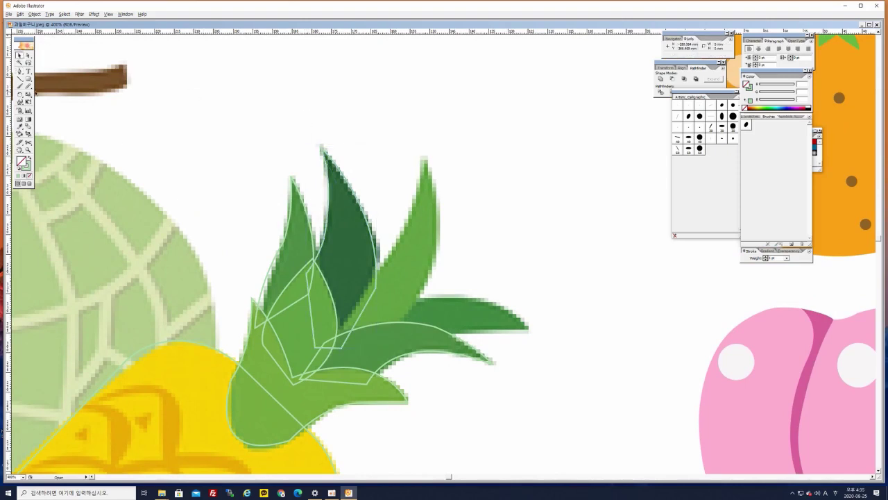
Trace the tall light-green leaf right of the darkest one as a closed Pen path, deselect it, and ready the Pen tool again.
left_click(20, 71)
left_click(424, 159)
scroll(414, 316, "down", 2)
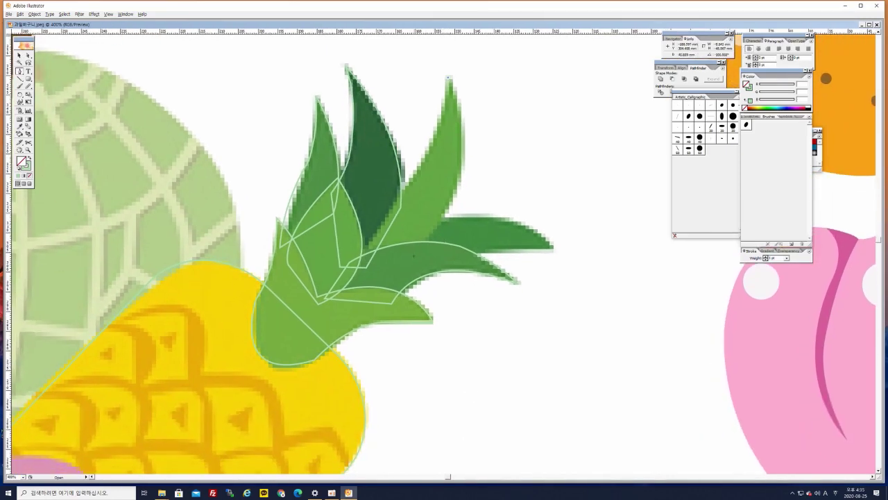
left_click_drag(403, 257, 302, 310)
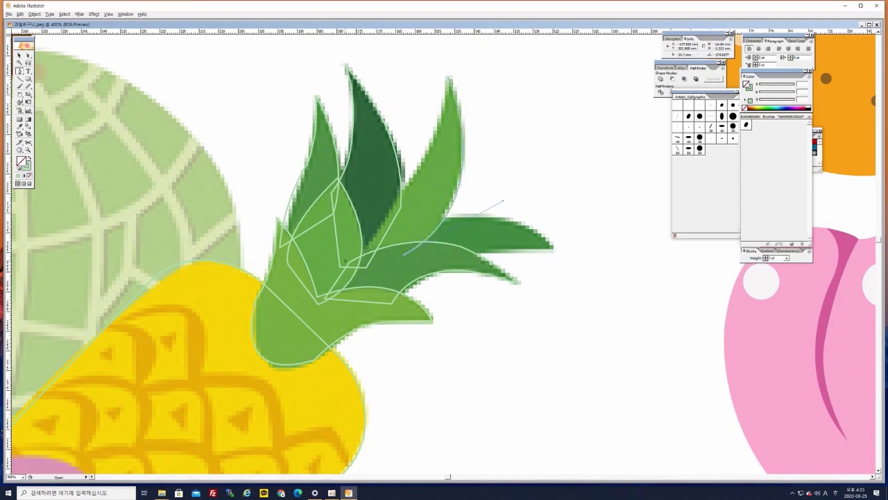
left_click(336, 270)
scroll(414, 178, "up", 3)
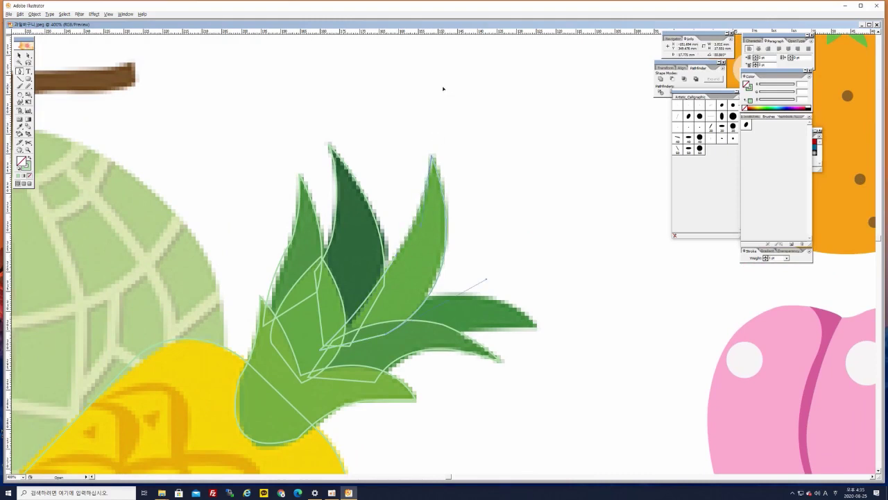
left_click(20, 56)
left_click(252, 125)
left_click(20, 71)
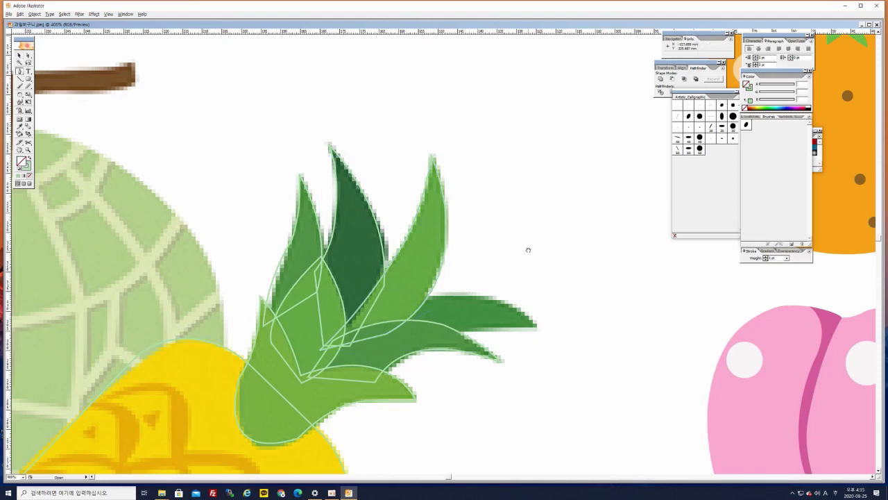
Trace the dark horizontal leaf at the crown's far right as a closed curved Pen path and deselect it.
left_click_drag(529, 250, 477, 154)
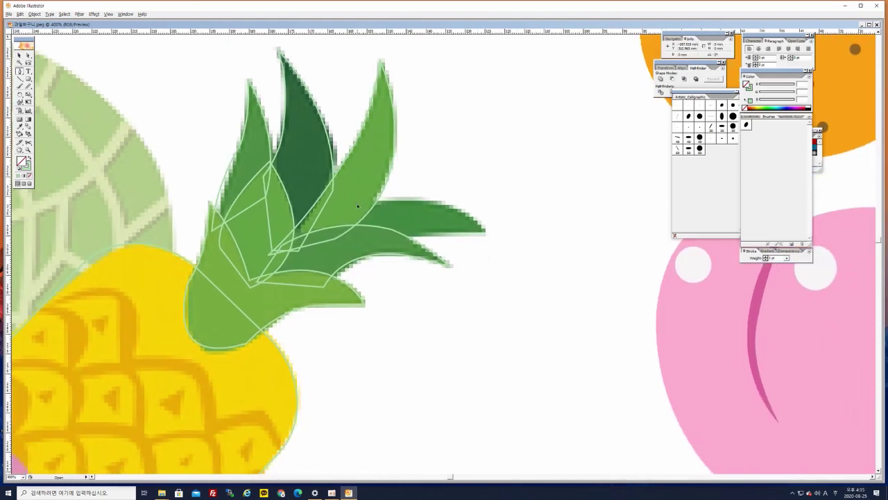
left_click_drag(485, 231, 532, 286)
left_click(485, 231)
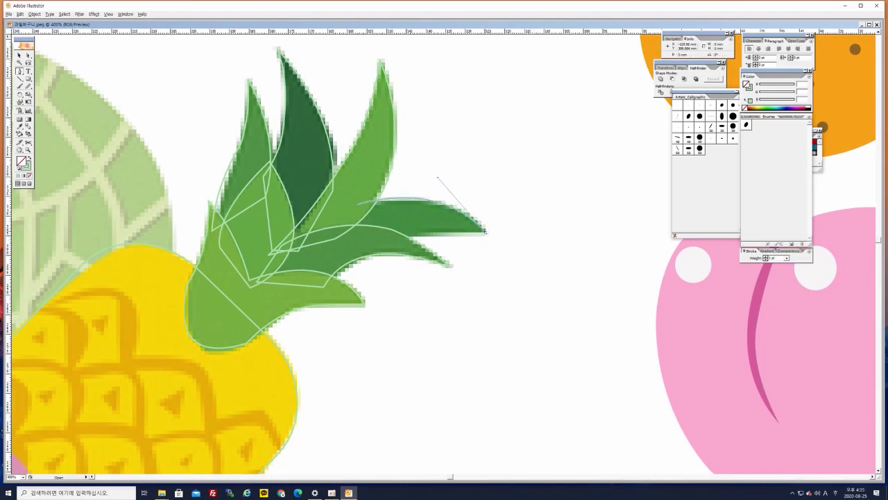
left_click(360, 238)
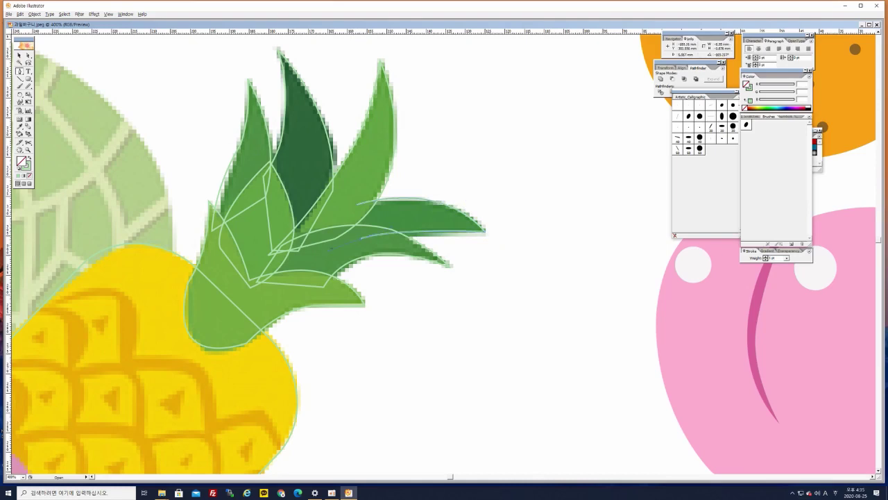
left_click_drag(360, 238, 356, 204)
left_click(357, 204)
left_click(20, 56)
left_click(214, 123)
Trace the crescent-shaped shadow of the uppermost scale on the pineapple body as a closed Pen path and deselect it.
key("space")
left_click_drag(243, 247, 419, 197)
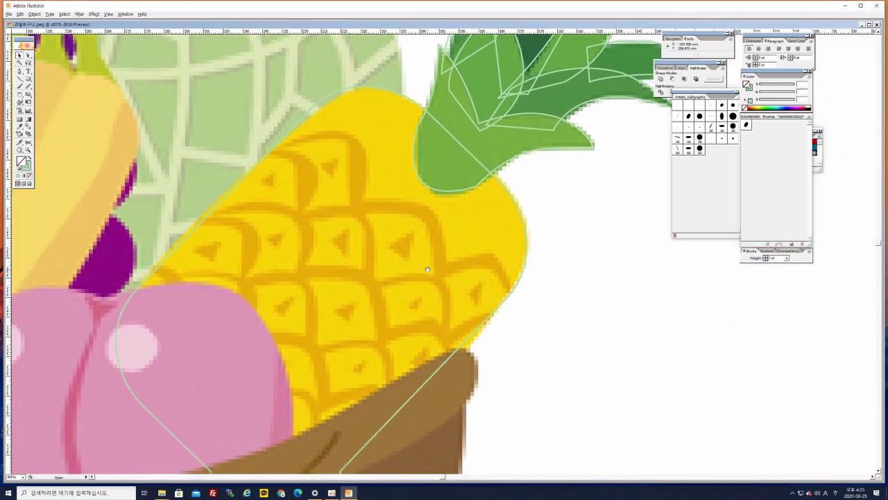
left_click_drag(428, 268, 406, 230)
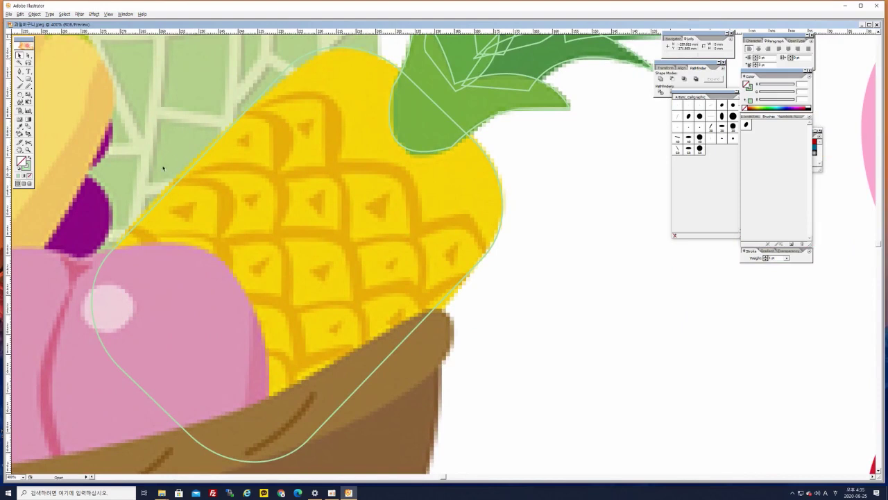
left_click(20, 71)
left_click(263, 104)
left_click_drag(262, 104, 312, 262)
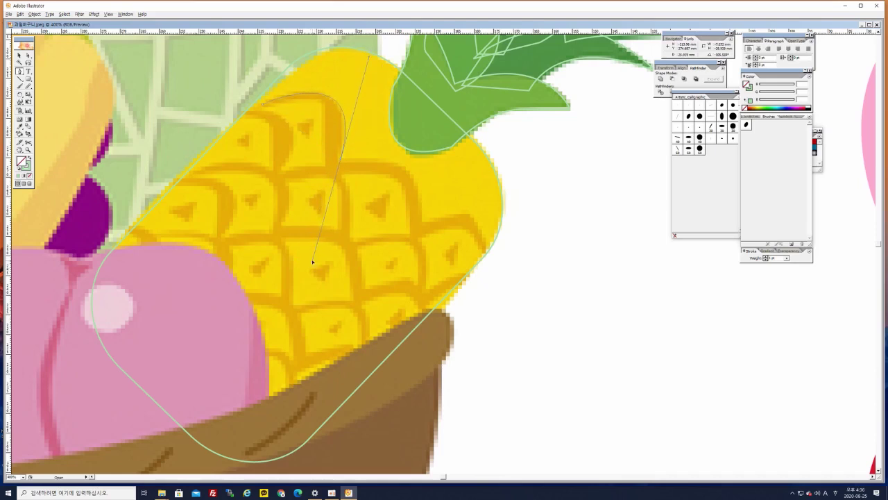
left_click(340, 158)
left_click_drag(260, 103, 175, 127)
left_click(19, 55)
left_click(288, 179)
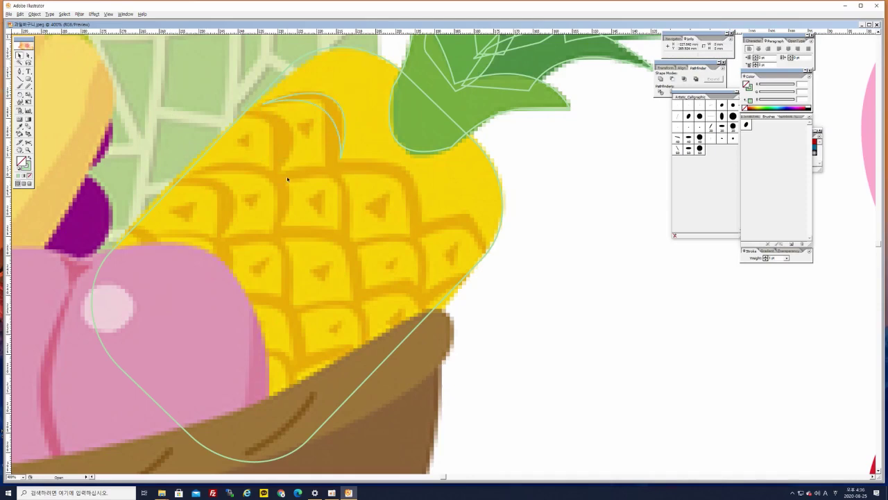
Trace the small triangular mark inside the pineapple's uppermost scale as a closed Pen path.
key("ctrl+minus")
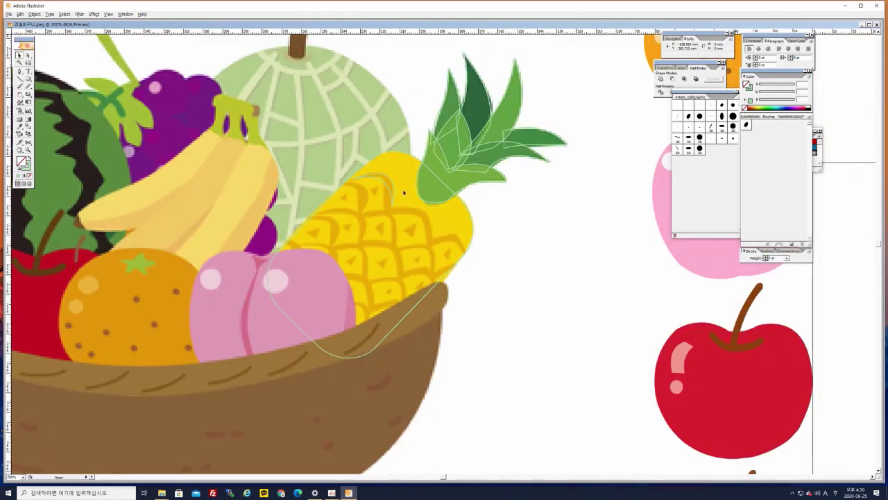
key("p")
left_click(372, 188)
left_click(380, 186)
left_click(377, 198)
left_click_drag(372, 189, 375, 191)
key("v")
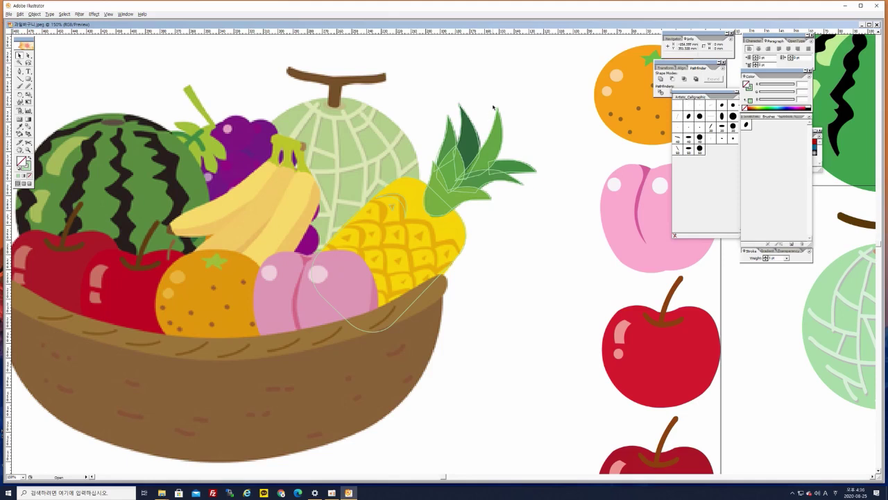
Swap the tall right-hand crown leaf's stroke to a fill and recolour it medium green.
left_click_drag(492, 111, 512, 127)
left_click(29, 159)
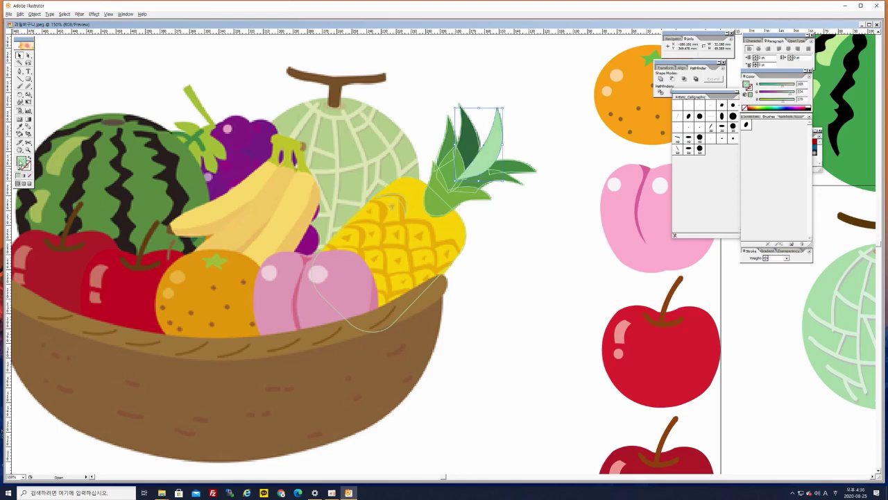
double_click(21, 161)
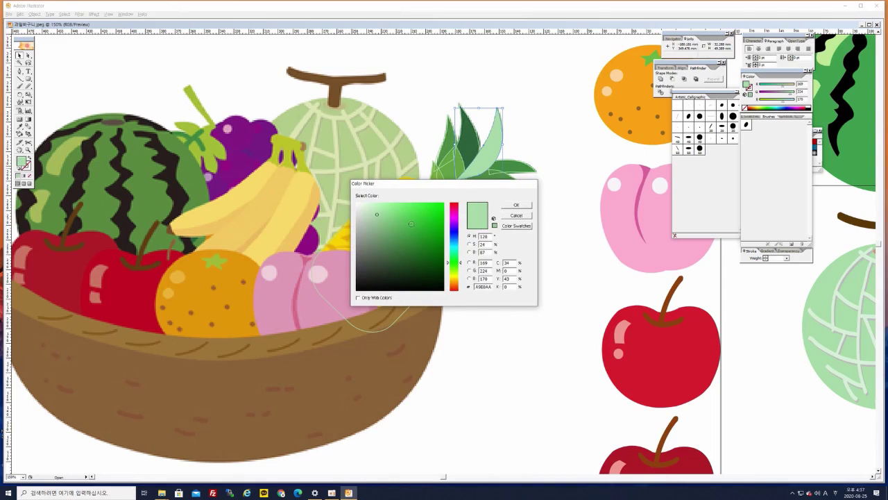
left_click(413, 229)
left_click(513, 206)
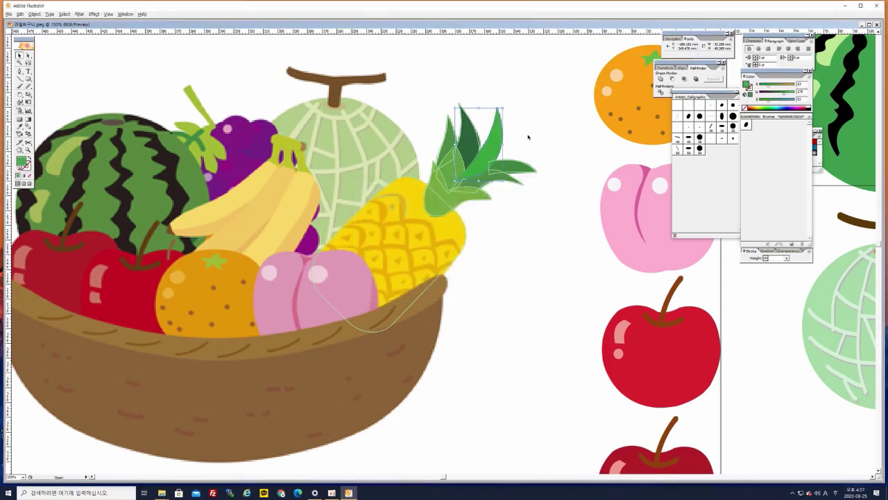
Turn the far-right horizontal leaf's outline into a fill, set it to dark green 3D7F3D, and deselect it.
left_click(535, 177)
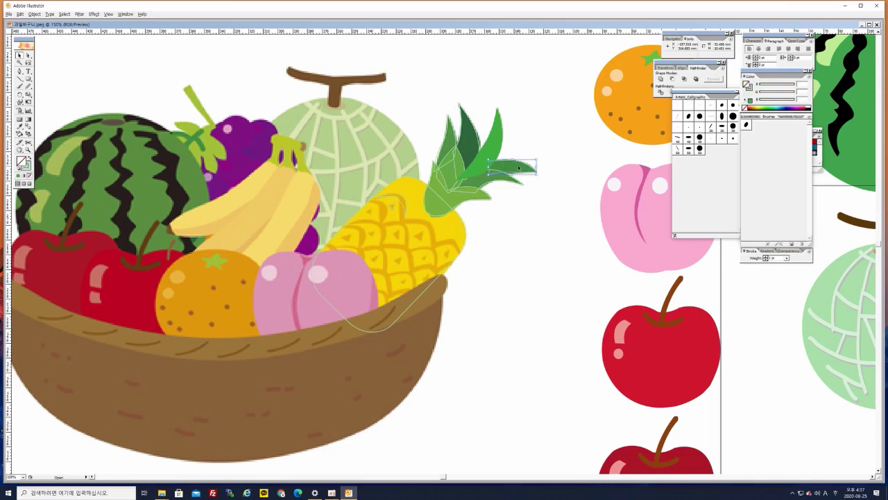
left_click(29, 158)
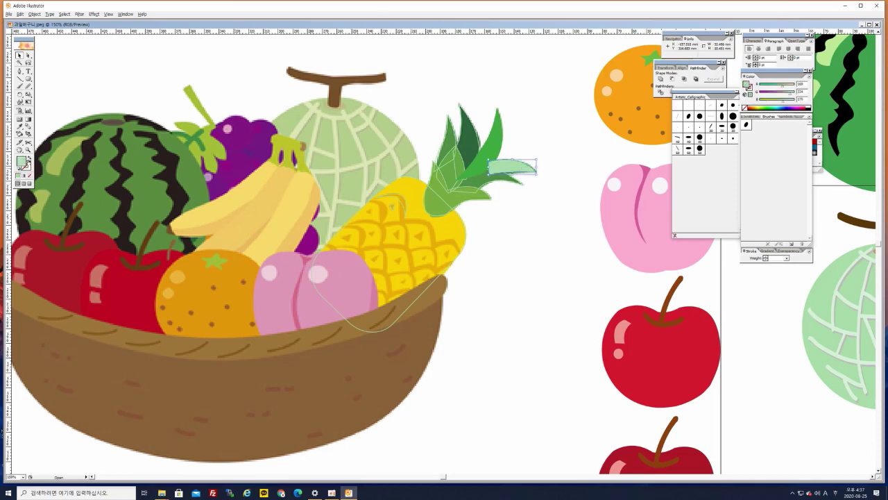
double_click(21, 162)
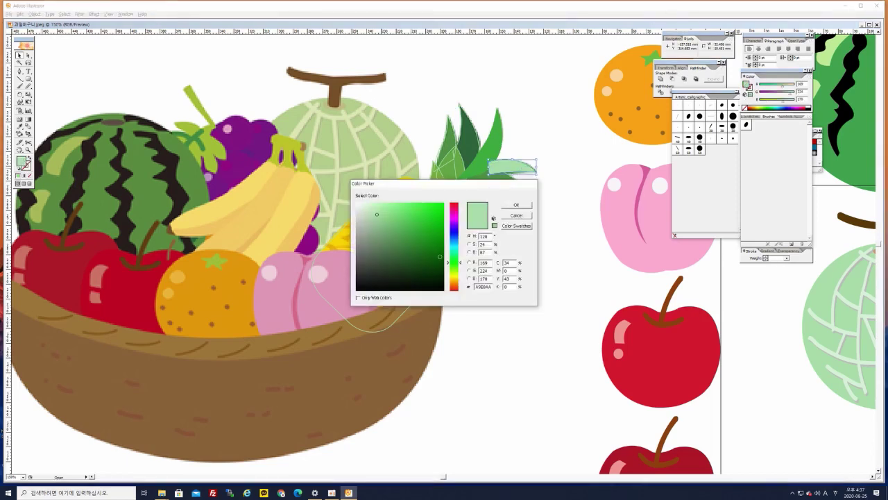
left_click(406, 243)
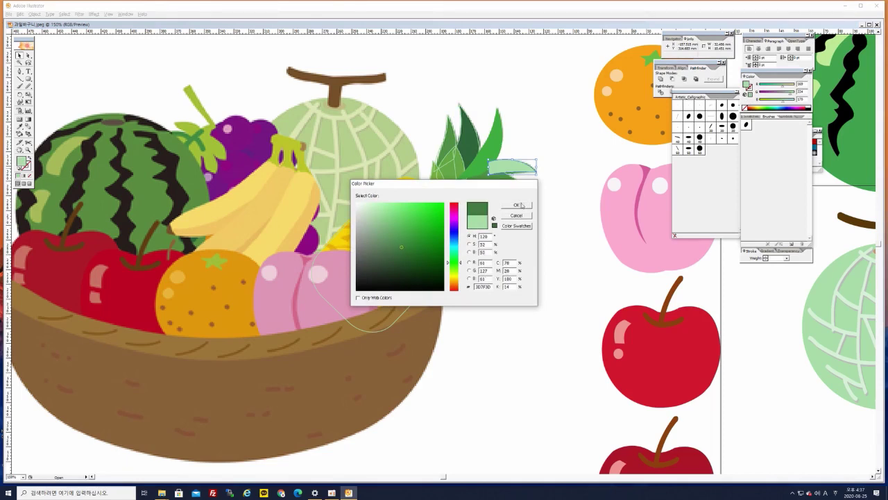
left_click(520, 205)
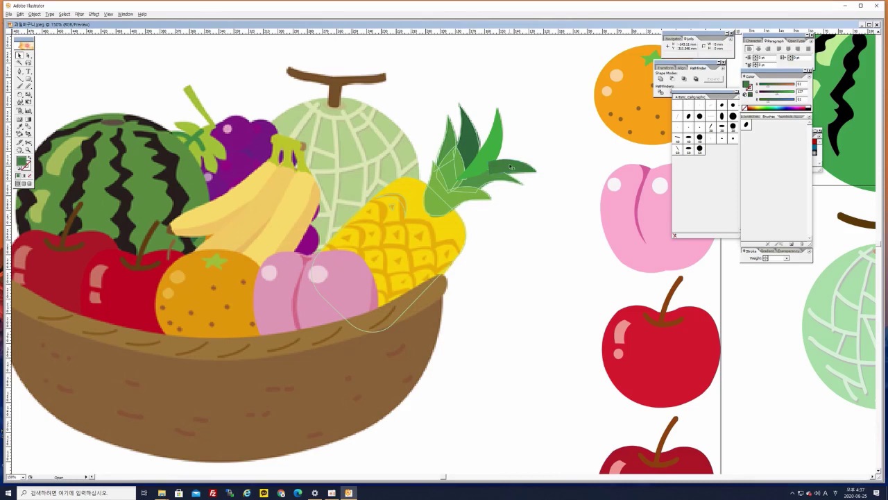
left_click(534, 201)
Turn the outline of the topmost leaf, darkest in the reference, into a fill and set it to bluish dark green 208448.
left_click_drag(447, 95, 469, 115)
left_click(478, 90)
left_click(29, 158)
double_click(23, 162)
left_click(456, 257)
left_click(423, 245)
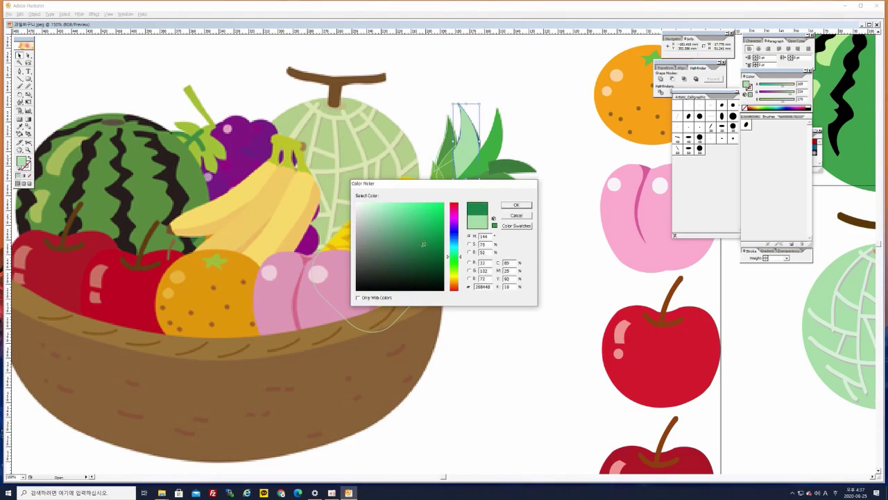
left_click(518, 206)
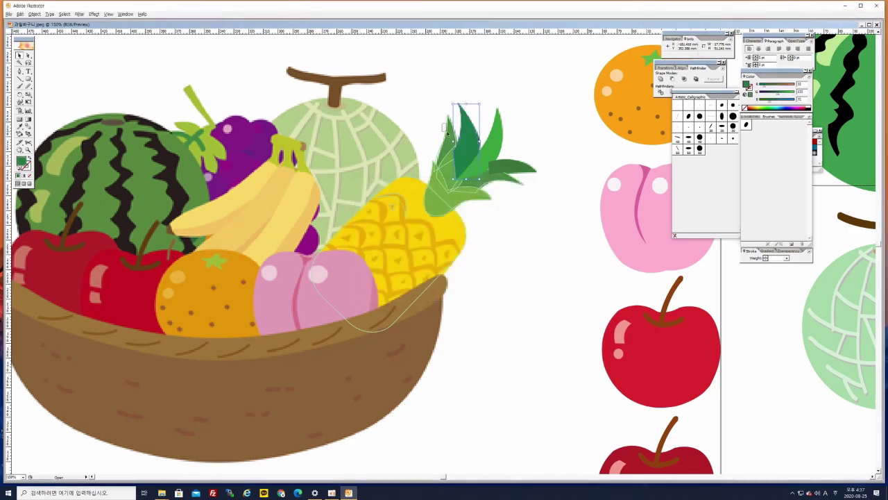
Turn the upright far-left leaf's outline into a fill, set it to deep green 1F8C1F, and deselect it.
left_click(448, 136)
left_click(28, 158)
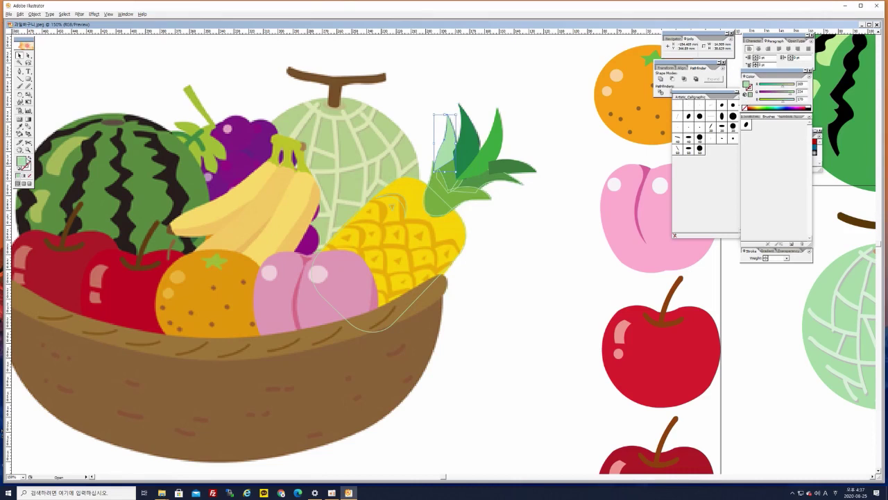
double_click(21, 161)
left_click(425, 241)
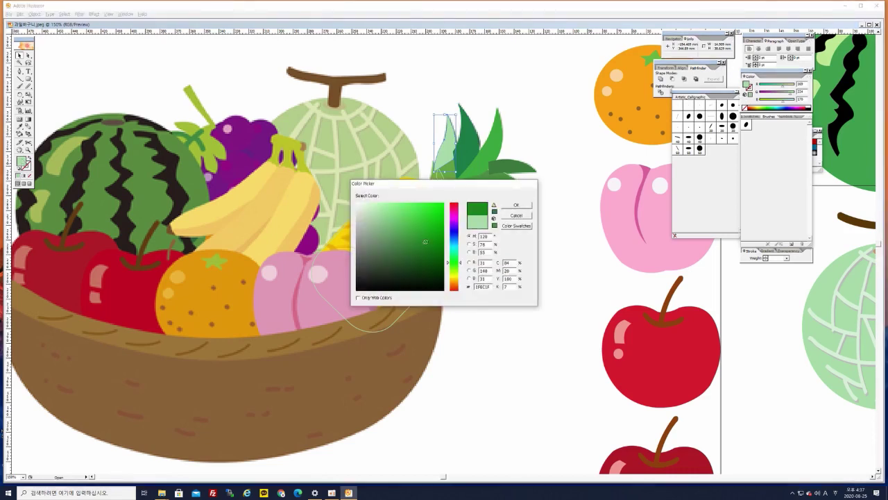
left_click(517, 205)
left_click(477, 199)
Swap the long lower-right leaf's stroke to a fill, recolour it a lighter green, and deselect it.
left_click(510, 182)
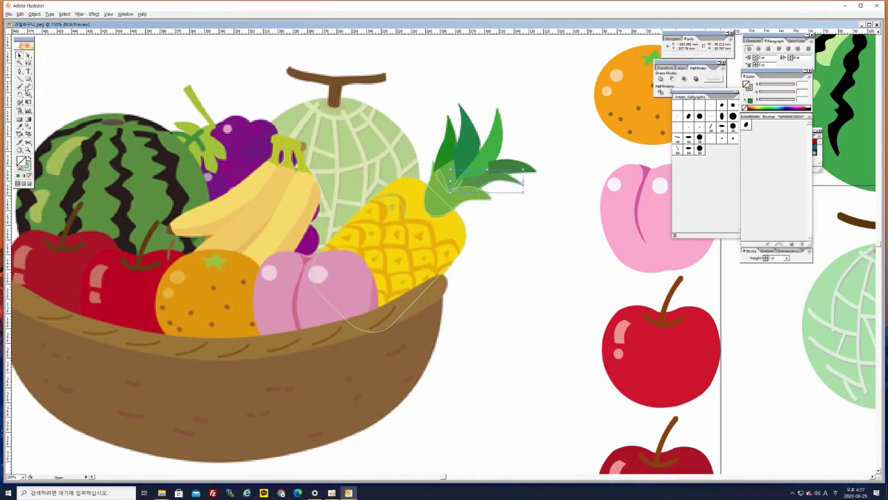
left_click(28, 158)
double_click(23, 161)
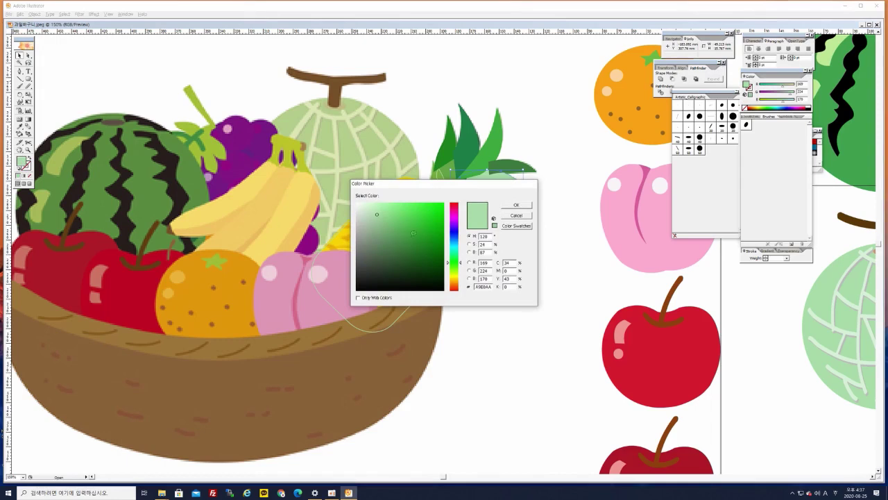
left_click(421, 231)
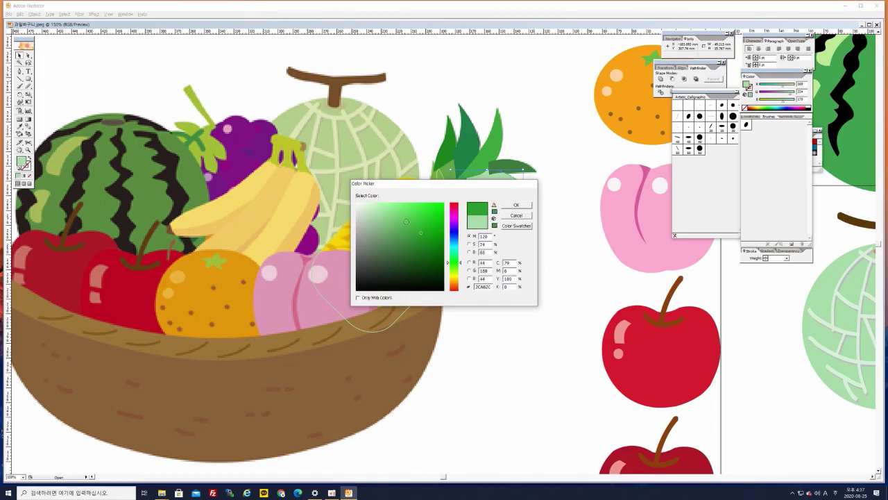
left_click(516, 205)
left_click(536, 235)
Swap the stroke of the pointed leaf in the middle of the crown to a fill and recolour it light green.
left_click(439, 182)
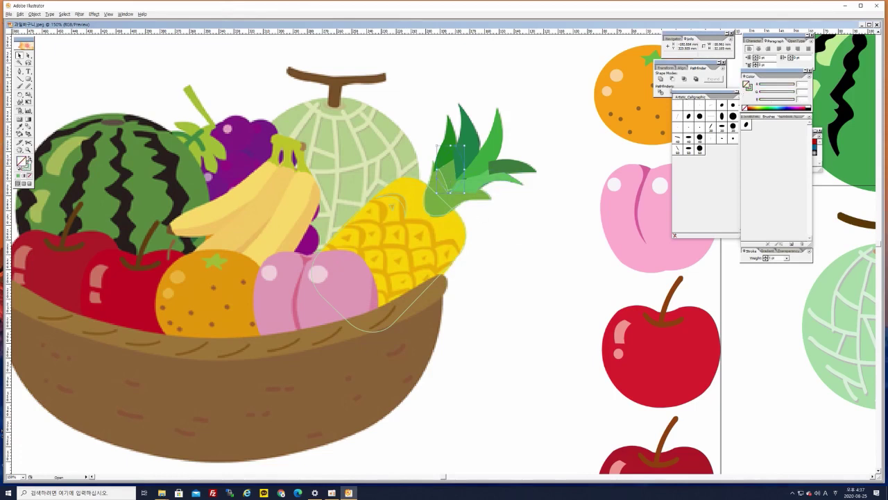
left_click(29, 159)
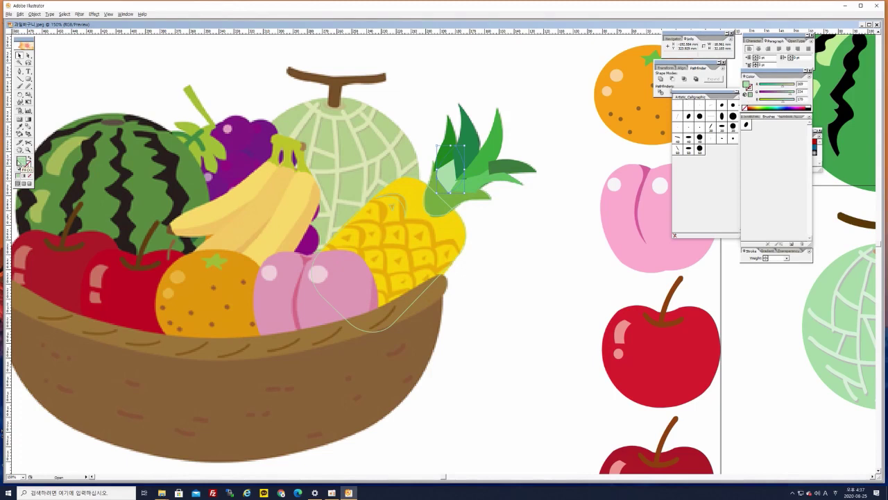
double_click(22, 162)
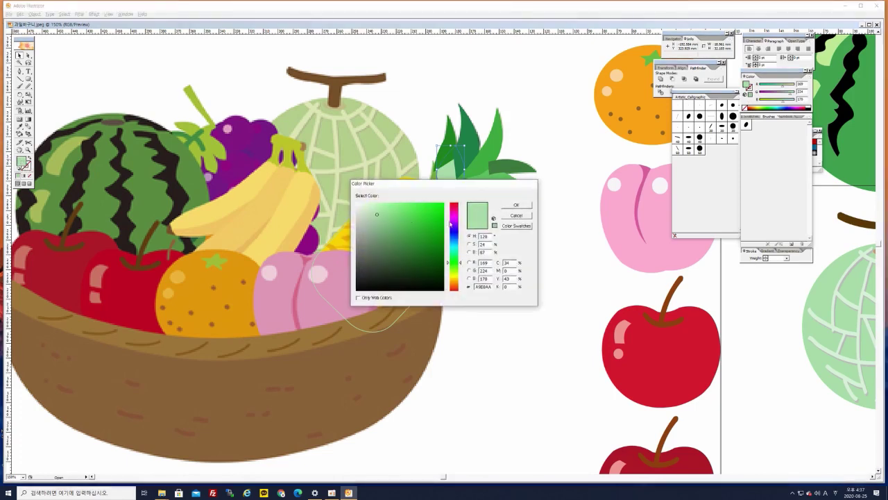
left_click(409, 214)
left_click(516, 204)
Turn the outline of the front leaf shape at the crown's base into a fill and set it to yellowish green 83C46A.
left_click(484, 204)
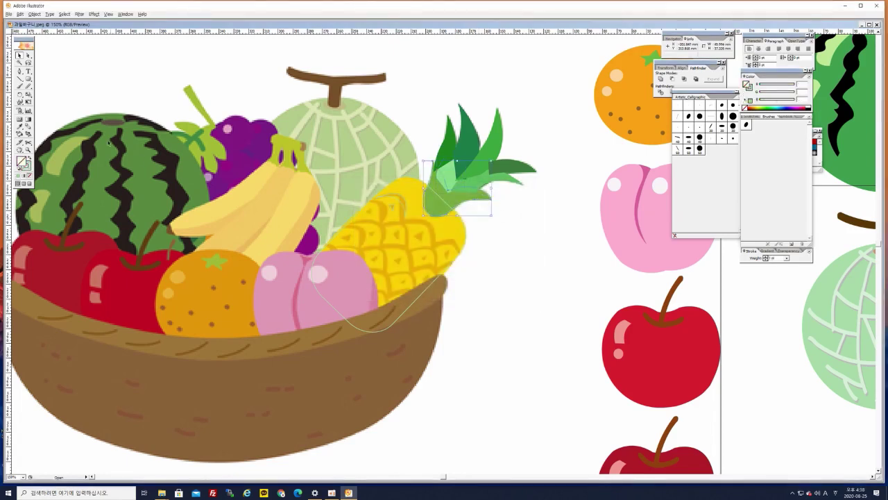
left_click(29, 157)
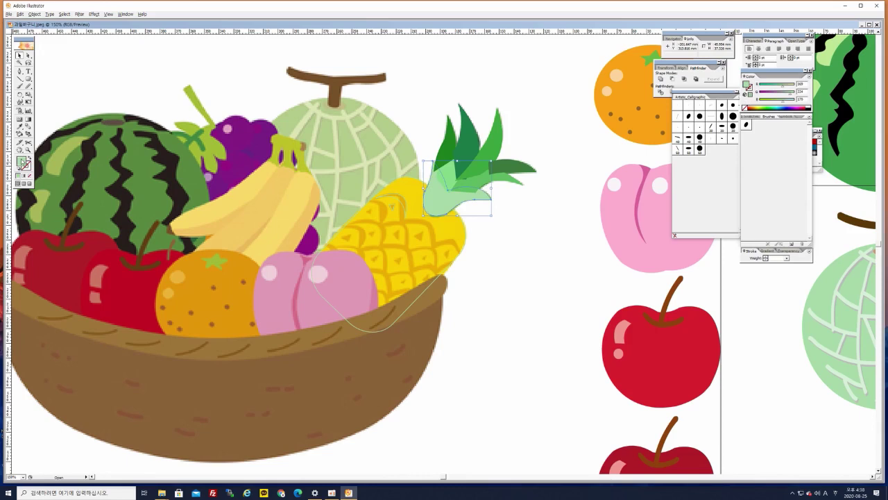
double_click(22, 162)
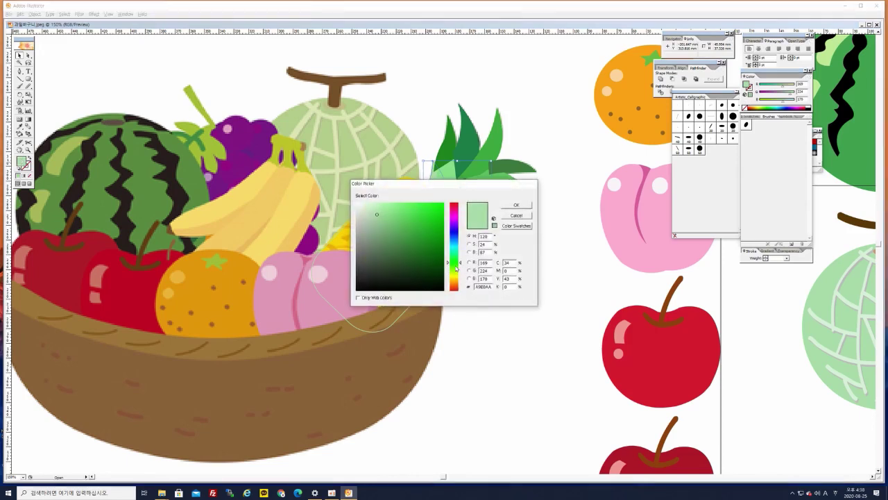
left_click(455, 267)
left_click(410, 234)
left_click(405, 216)
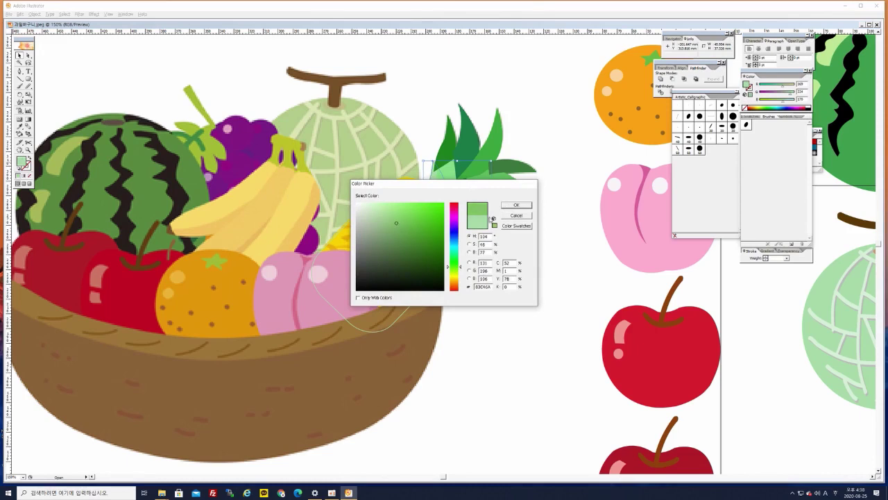
left_click(515, 206)
Change the fill of the pointed leaf in the middle of the crown to green 209920.
left_click(444, 172)
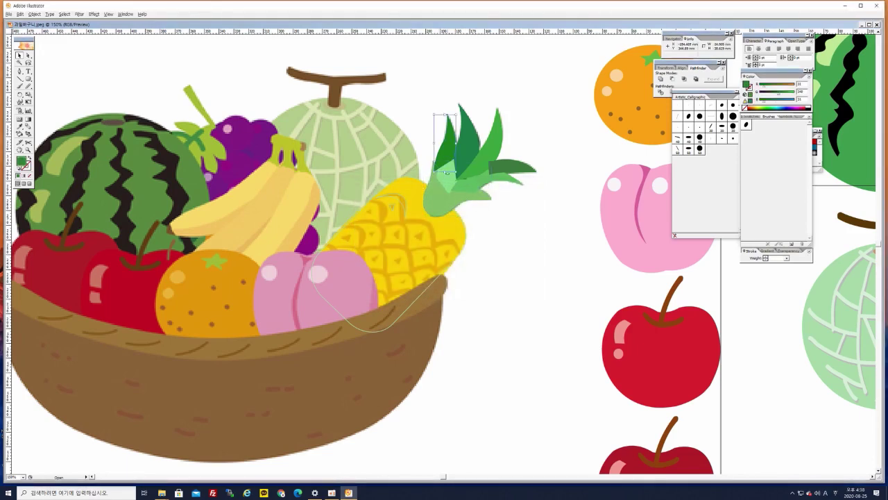
double_click(22, 161)
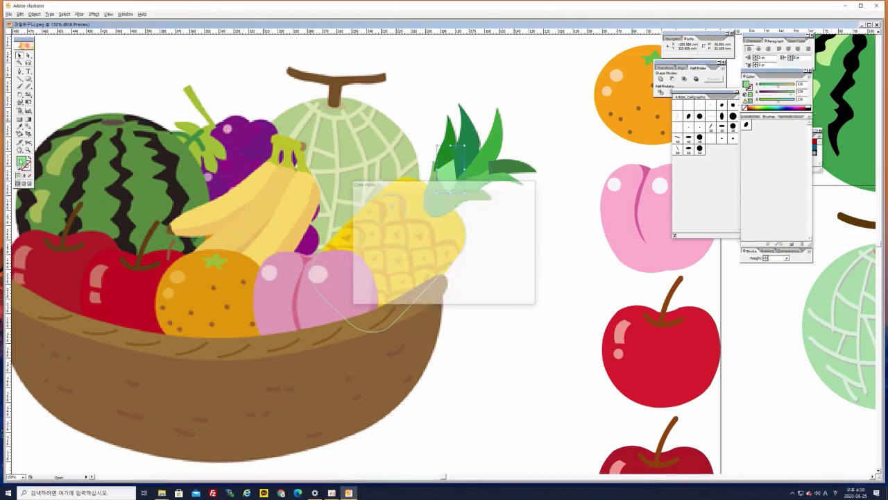
left_click(426, 237)
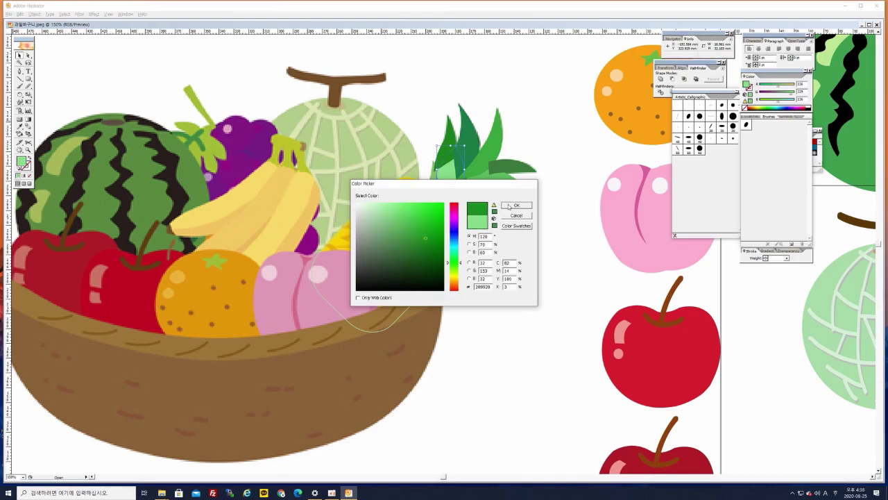
left_click(515, 205)
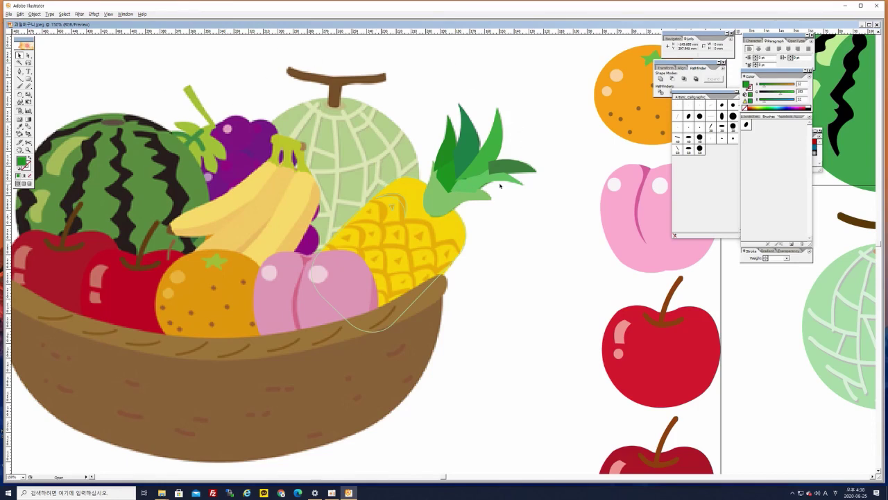
Send the long dark green leaf on the crown's right side behind all the other shapes and deselect it.
key("z")
left_click(508, 166)
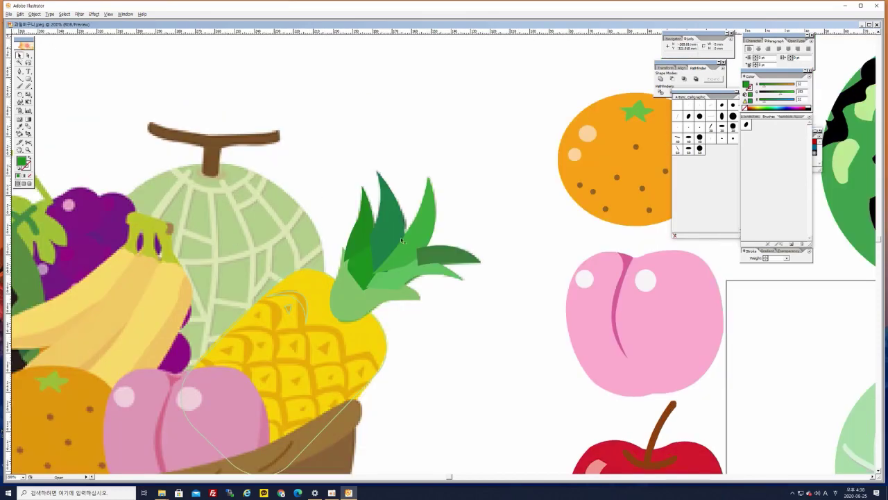
left_click(466, 282)
left_click(451, 256)
left_click(448, 251, "ctrl")
right_click(448, 251)
mouse_move(482, 327)
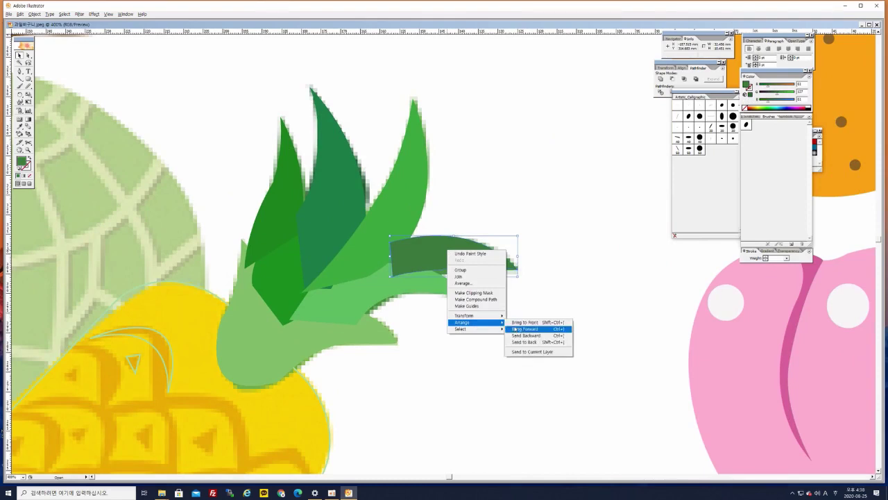
left_click(524, 342)
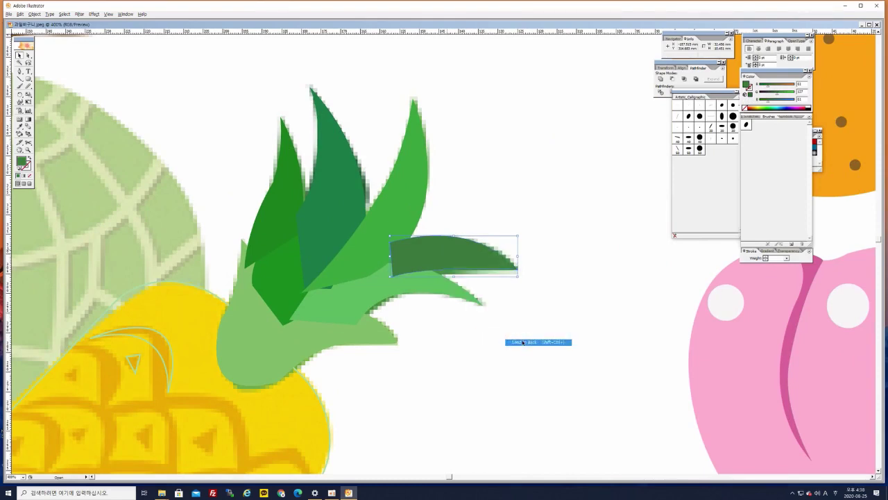
left_click(457, 343)
Bring the leftmost crown leaf, the pointed middle leaf and the long light green lower-right leaf to the front together.
left_click(408, 215)
left_click(270, 236)
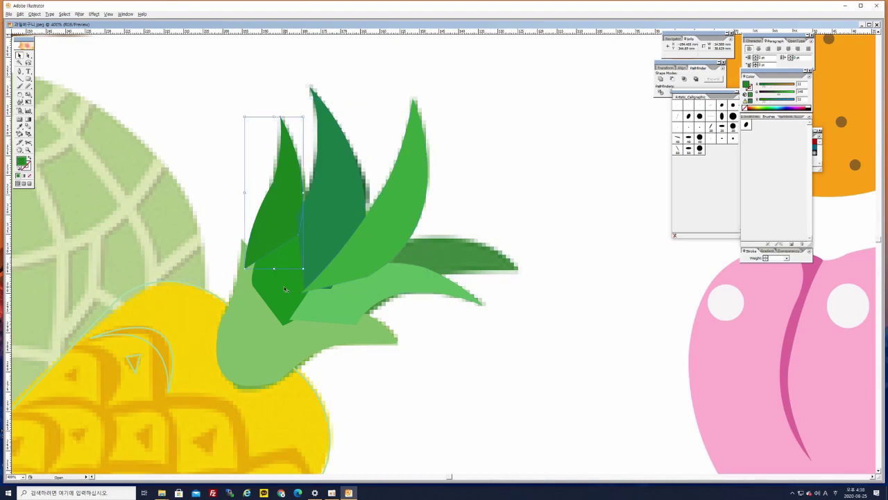
left_click(360, 289, "shift")
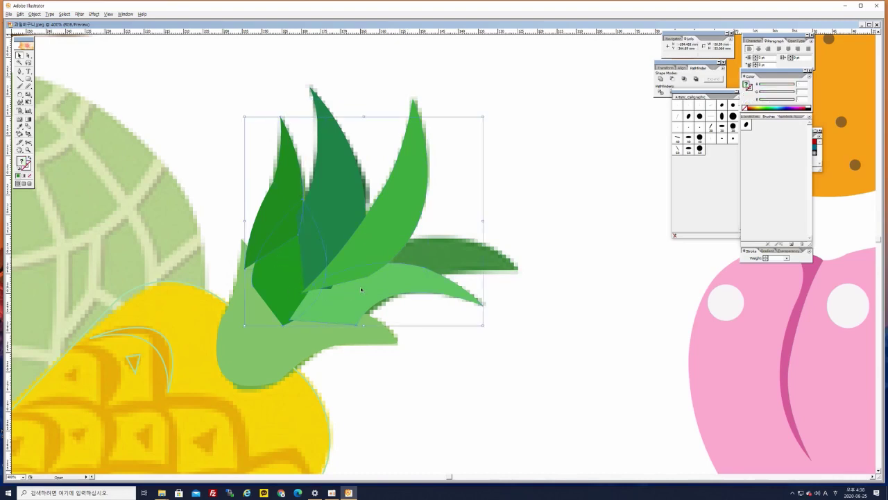
right_click(360, 287)
mouse_move(392, 360)
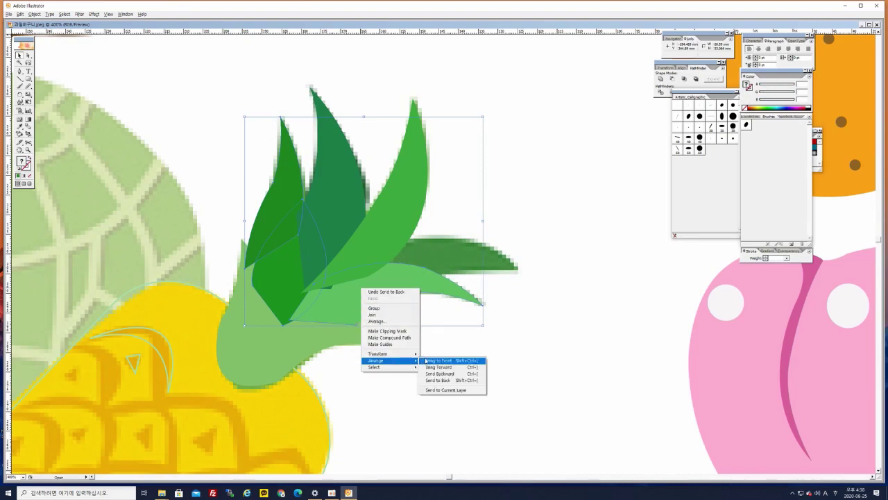
left_click(425, 360)
Bring the yellowish green leaf shape at the crown's base to the front and deselect it.
left_click(297, 345)
right_click(278, 342)
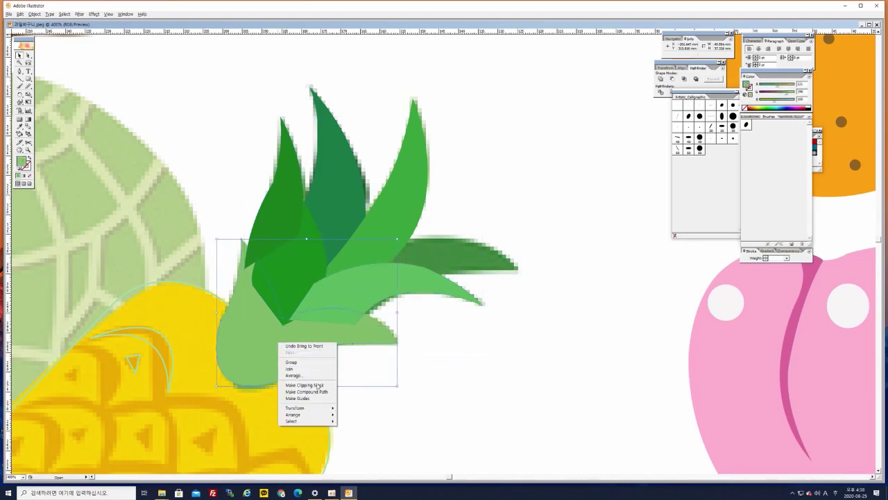
mouse_move(320, 414)
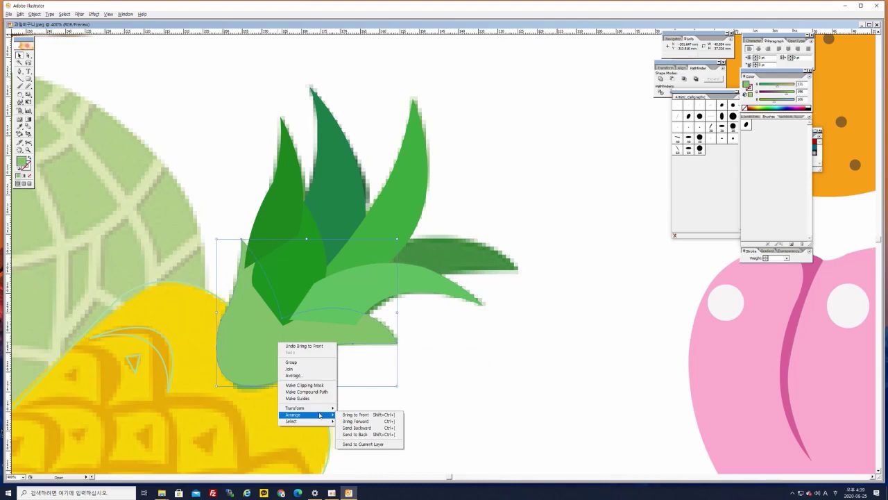
left_click(353, 414)
left_click(481, 356)
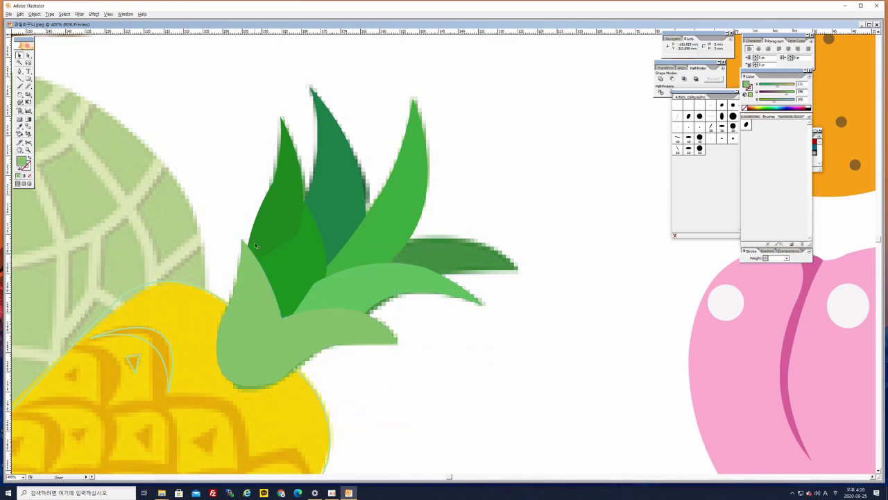
Bring the pointed middle leaf to the front, followed by the yellowish green base leaf so that it covers the middle leaf's foot.
left_click(313, 252)
right_click(312, 252)
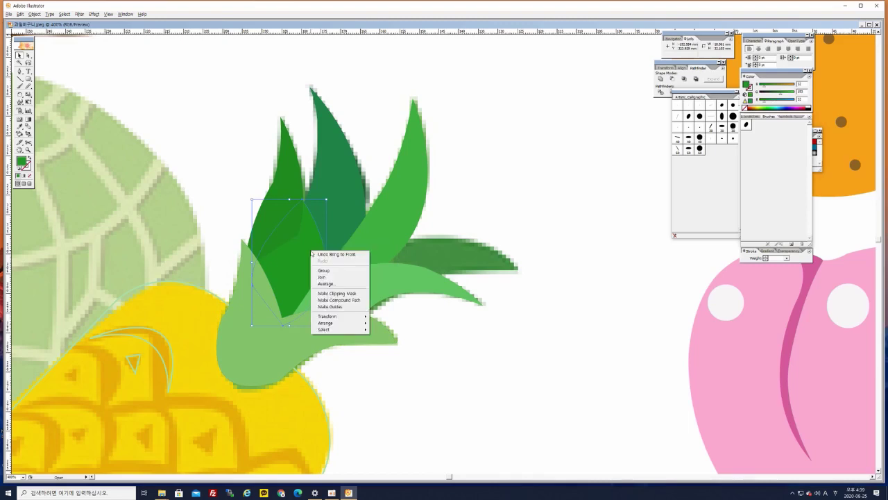
mouse_move(355, 326)
left_click(389, 323)
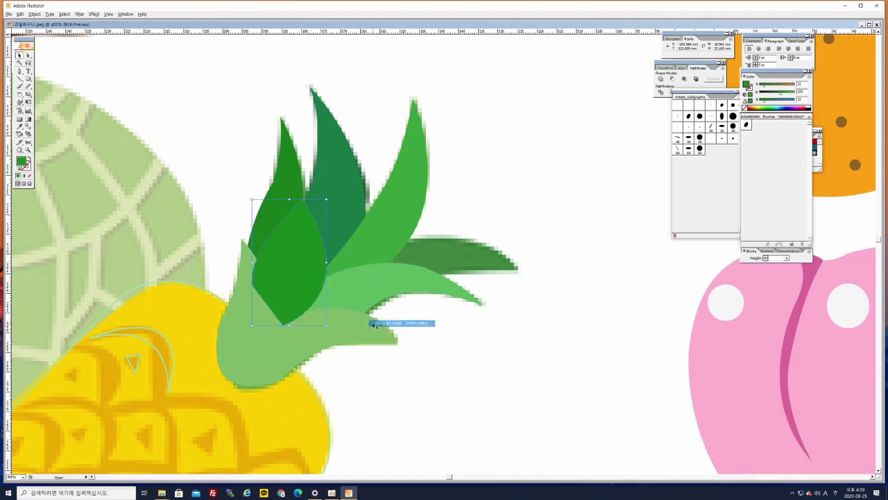
left_click(270, 351)
right_click(271, 351)
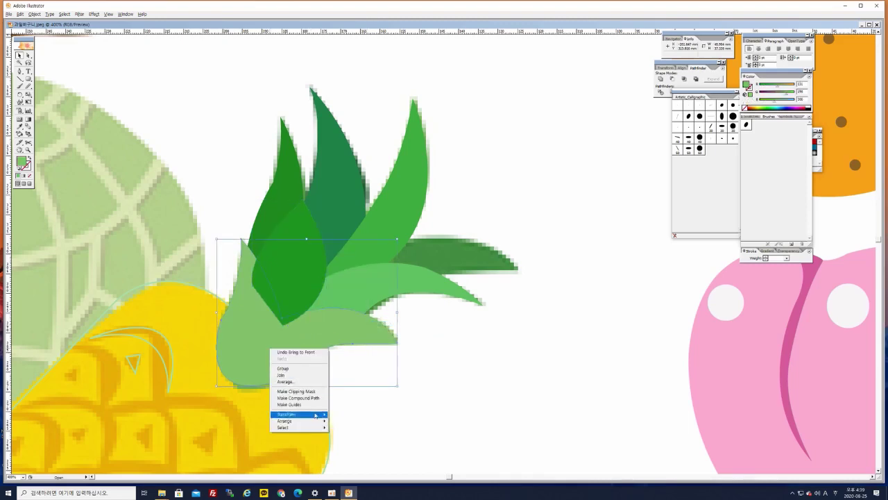
mouse_move(309, 420)
left_click(361, 421)
left_click(441, 405)
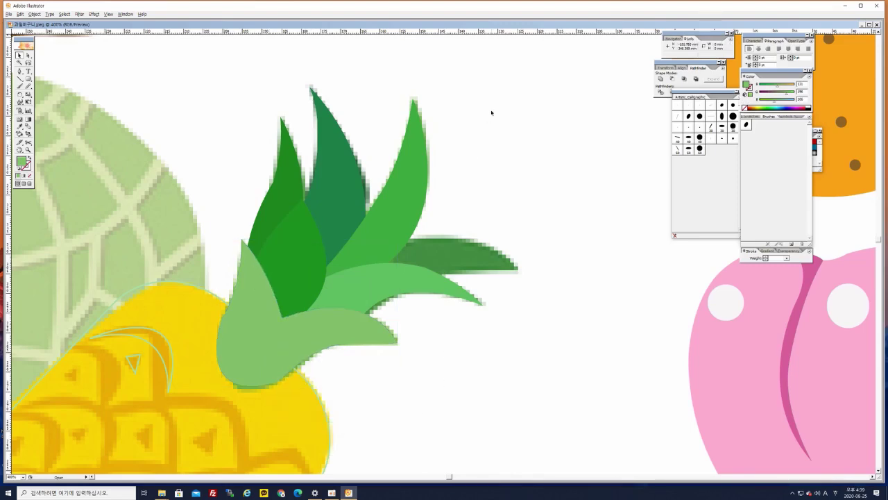
Swap the stroke of the pineapple scale motif to a fill and recolour it golden ochre.
key("ctrl+minus")
key("ctrl+minus")
key("ctrl+minus")
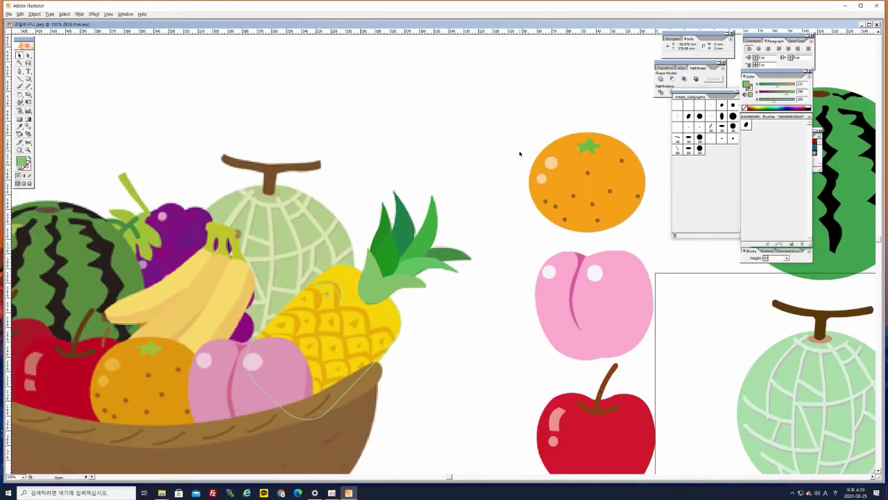
left_click_drag(472, 294, 535, 179)
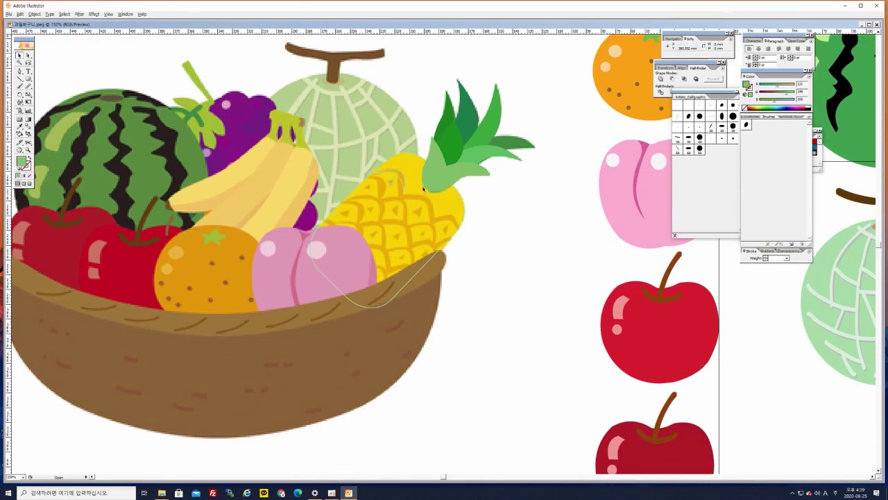
left_click(390, 181)
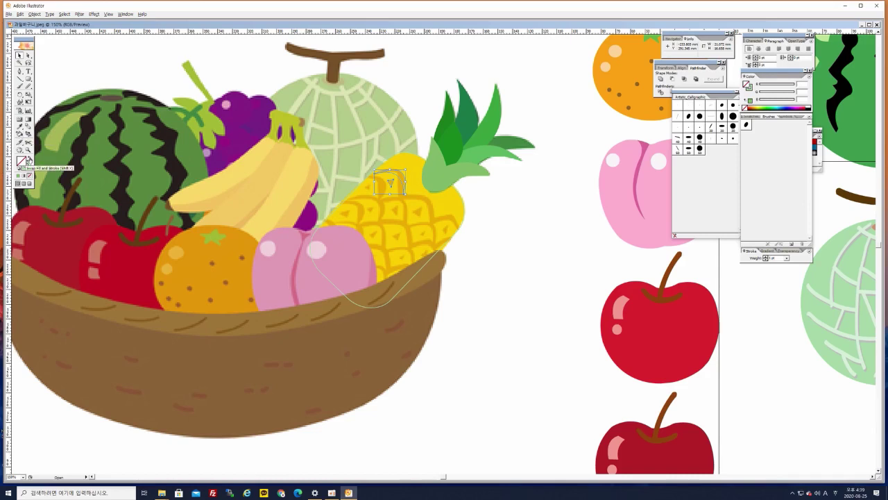
left_click(29, 159)
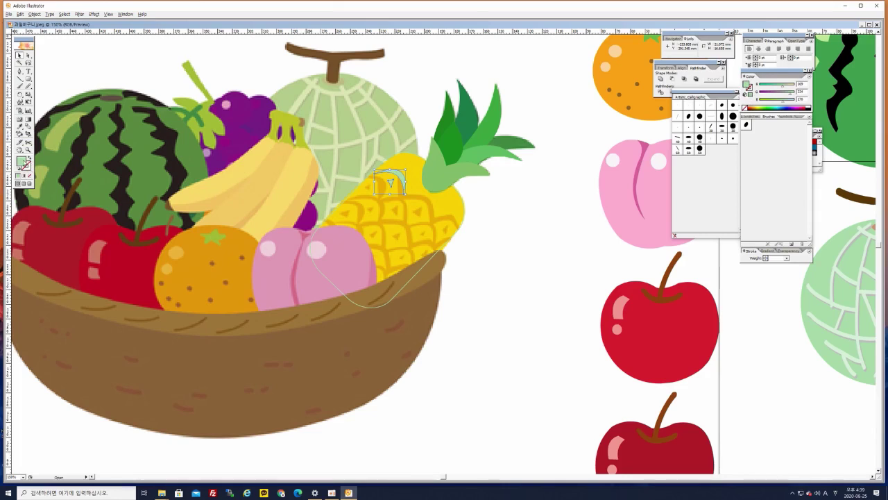
double_click(23, 162)
left_click(453, 280)
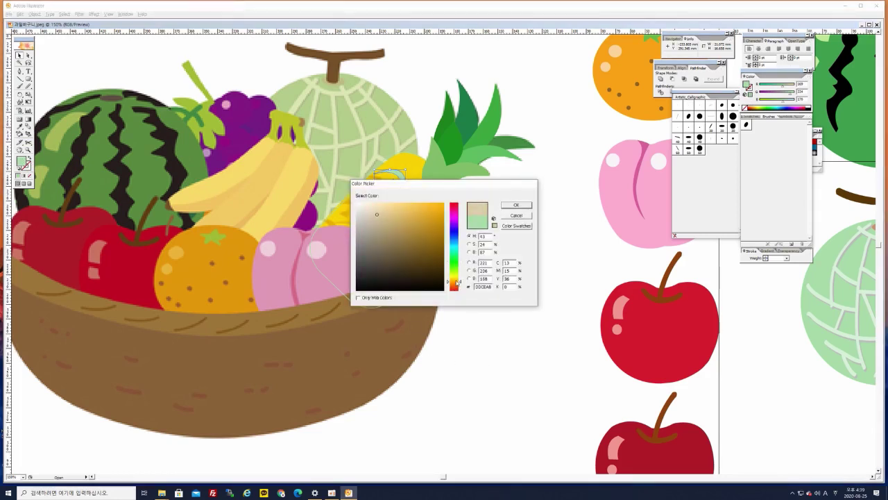
left_click_drag(426, 183, 527, 186)
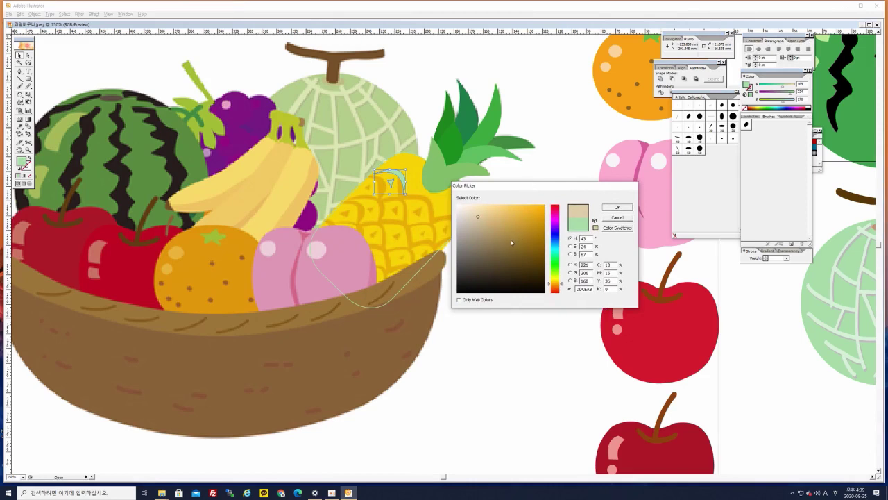
mouse_move(511, 243)
left_mouse_down()
mouse_move(511, 224)
mouse_move(527, 223)
left_mouse_up()
left_click(537, 216)
left_click(535, 215)
left_click(618, 208)
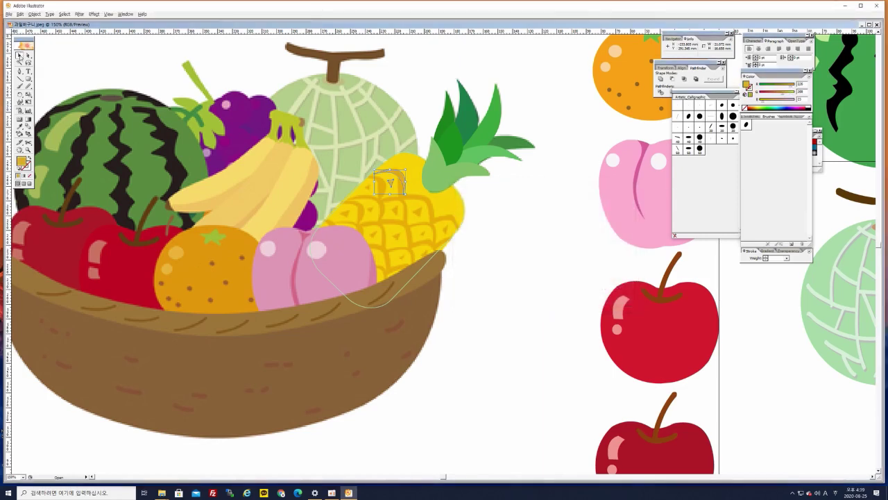
Duplicate the golden scale motif in staggered rows over the reference pineapple's scales and deselect the copies.
left_click(19, 57)
left_click_drag(403, 179, 391, 208)
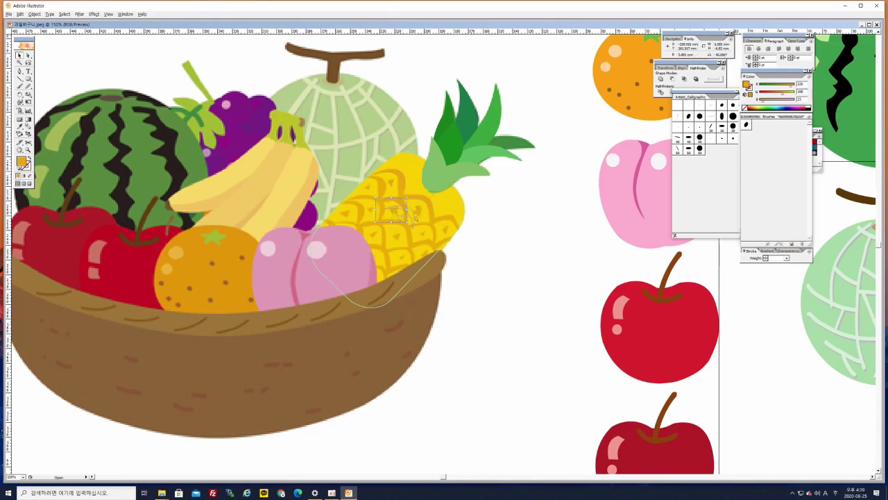
left_click_drag(420, 235, 380, 231)
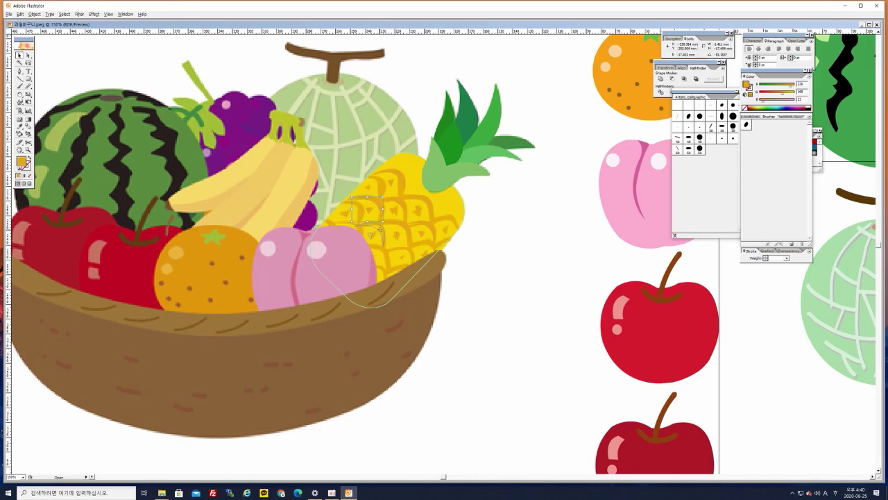
left_click_drag(380, 232, 411, 254)
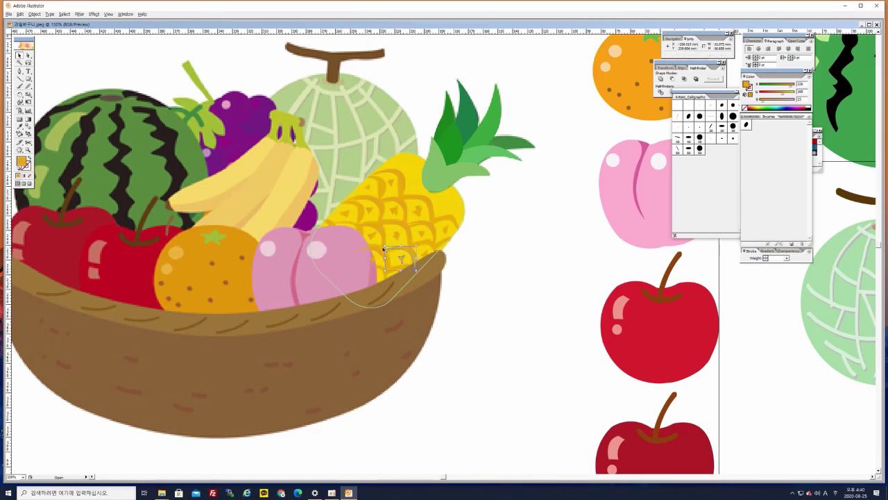
left_click(514, 240)
Select all the pineapple's vector shapes and move them off the reference image to the empty area above the basket.
left_click_drag(288, 98, 329, 345)
left_click_drag(319, 203, 410, 361)
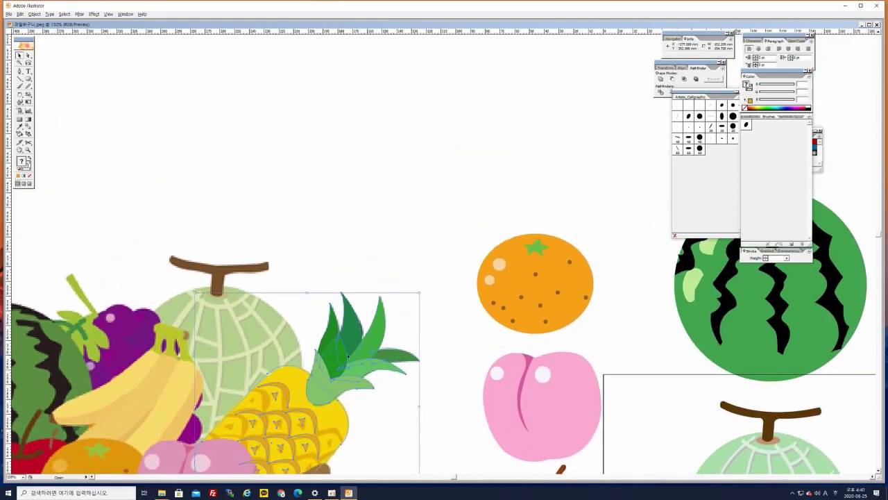
left_click_drag(342, 358, 412, 122)
left_click(431, 363)
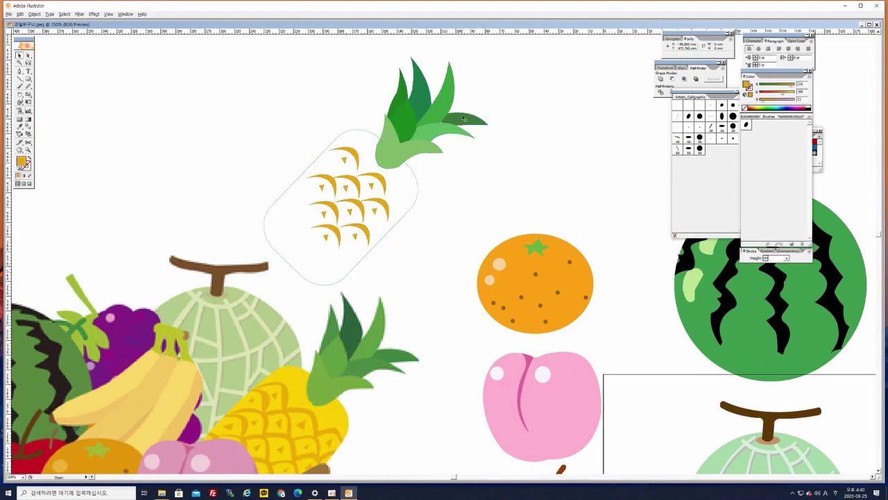
Nudge the long dark green crown leaf slightly to the left and deselect it.
key("ctrl+plus")
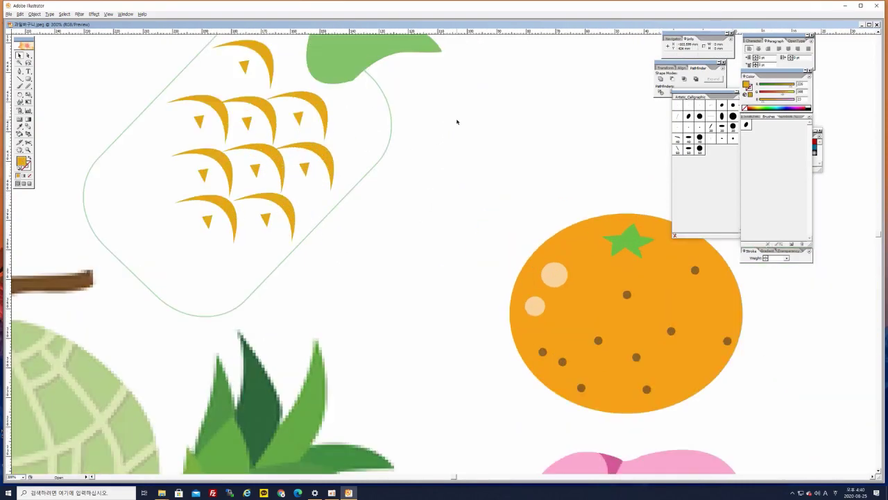
left_click_drag(456, 120, 482, 315)
left_click(494, 184)
key("Left")
key("Left")
key("Left")
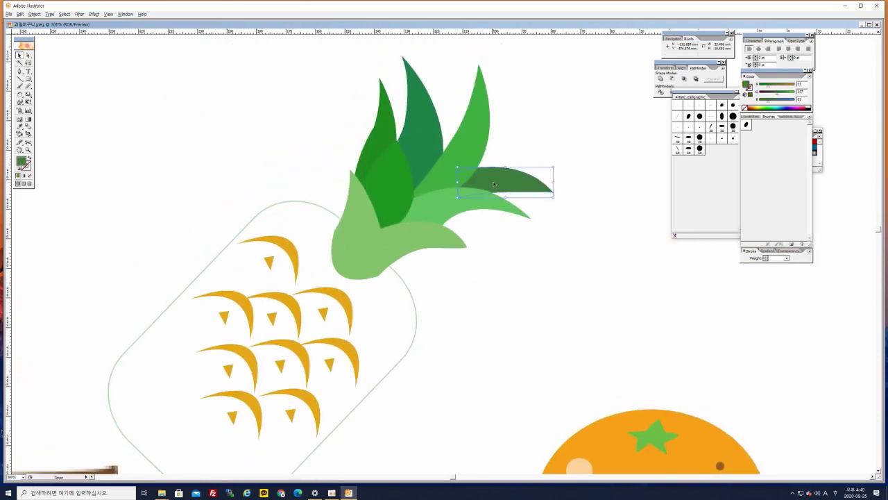
left_click(532, 297)
Add more scale copies along the pineapple body's edges and shrink the one below the crown to about 17 mm wide.
left_click_drag(377, 420, 503, 303)
left_click(411, 128)
left_click_drag(411, 129, 529, 195)
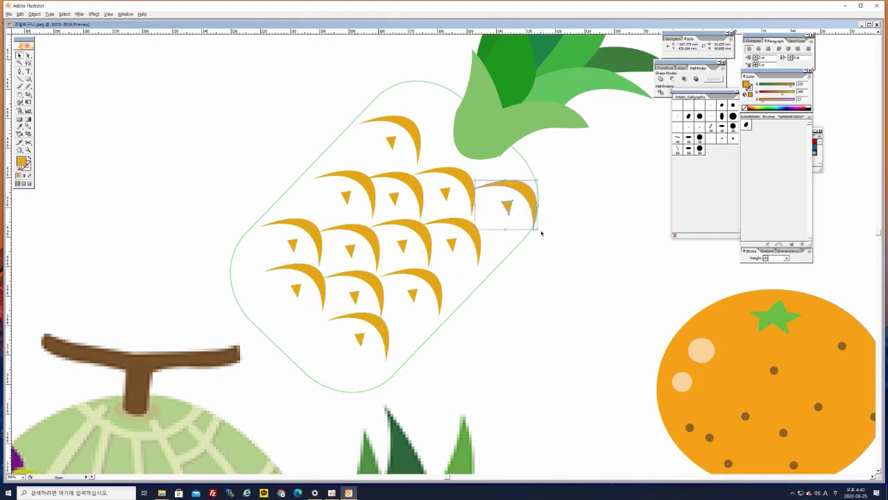
mouse_move(535, 228)
left_mouse_down()
mouse_move(521, 209)
mouse_move(525, 222)
left_mouse_up()
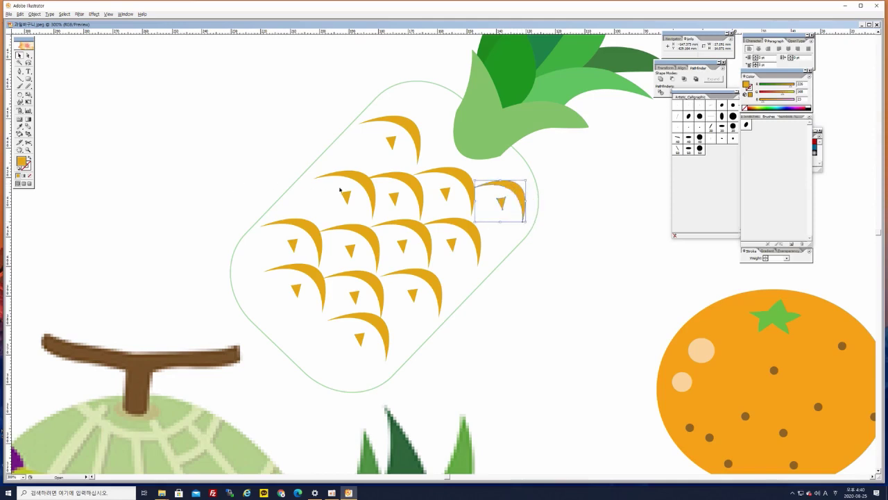
Place two smaller scale copies in the gaps along the body's upper-left edge and deselect them.
left_click_drag(511, 187, 367, 139)
left_click_drag(383, 175, 317, 192)
left_click(562, 267)
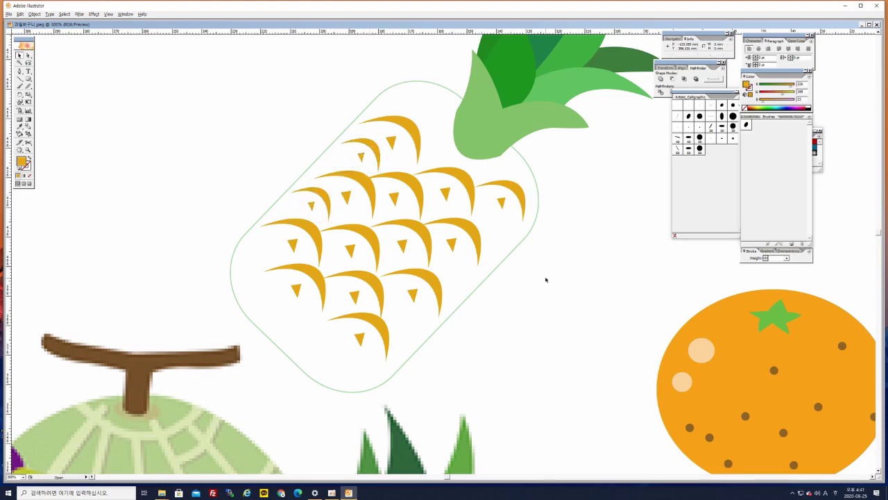
Swap the fill and outline colours of the pineapple body so it gets a solid light green fill and no outline.
key("ctrl+minus")
key("ctrl+minus")
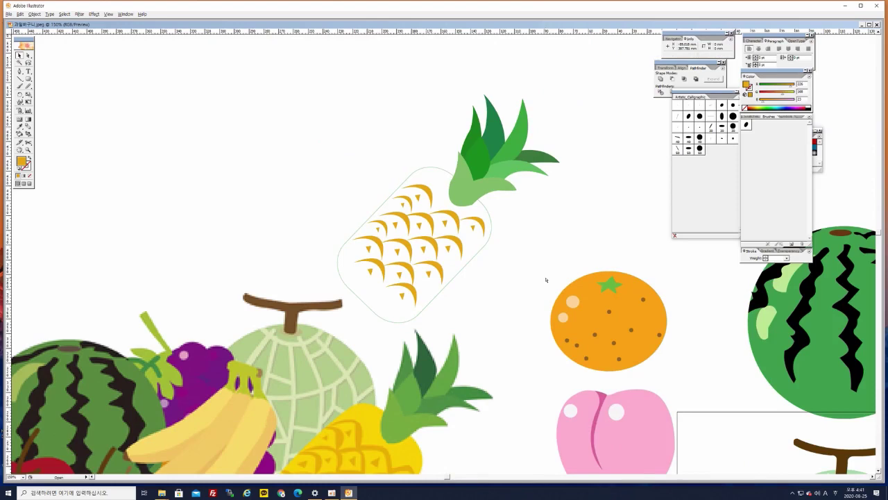
key("ctrl+minus")
key("ctrl+minus")
left_click_drag(497, 226, 466, 187)
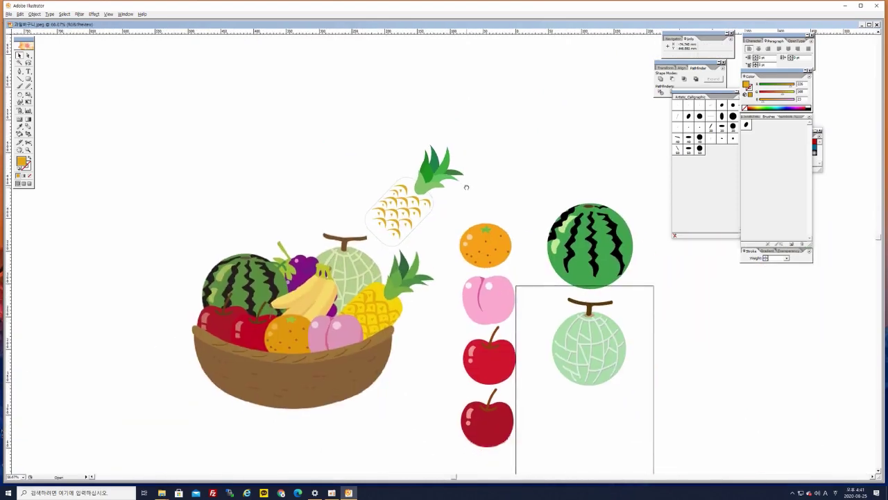
key("ctrl+plus")
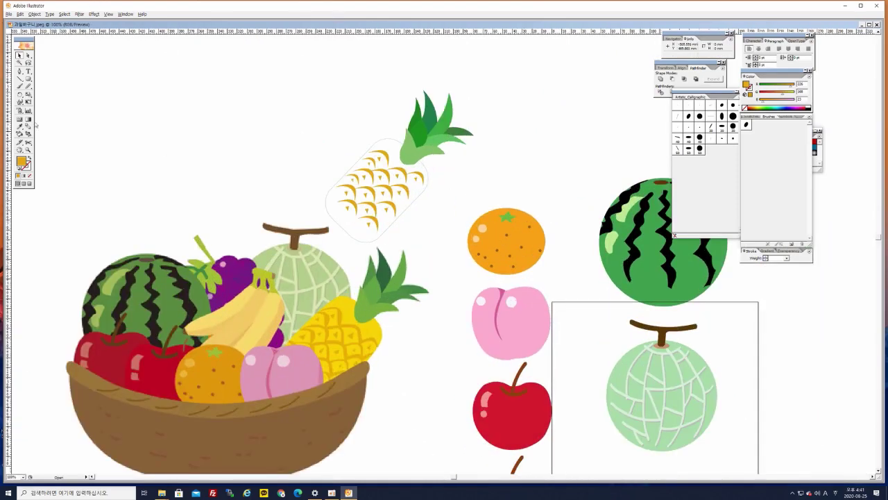
left_click(383, 142)
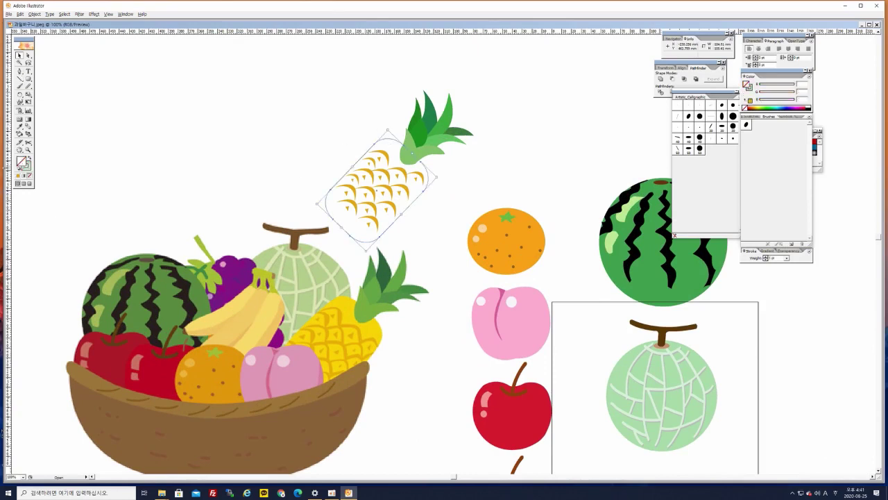
left_click(29, 158)
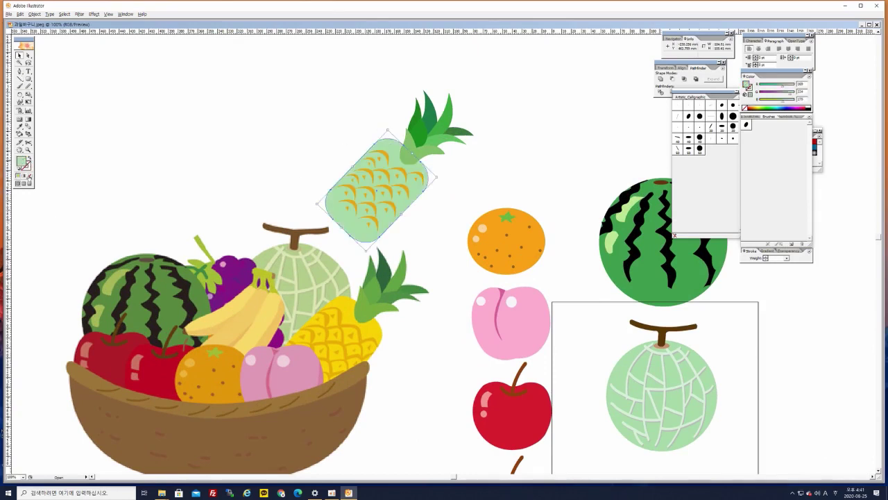
Change the pineapple body's fill to bright yellow FFD817 and deselect it.
double_click(23, 163)
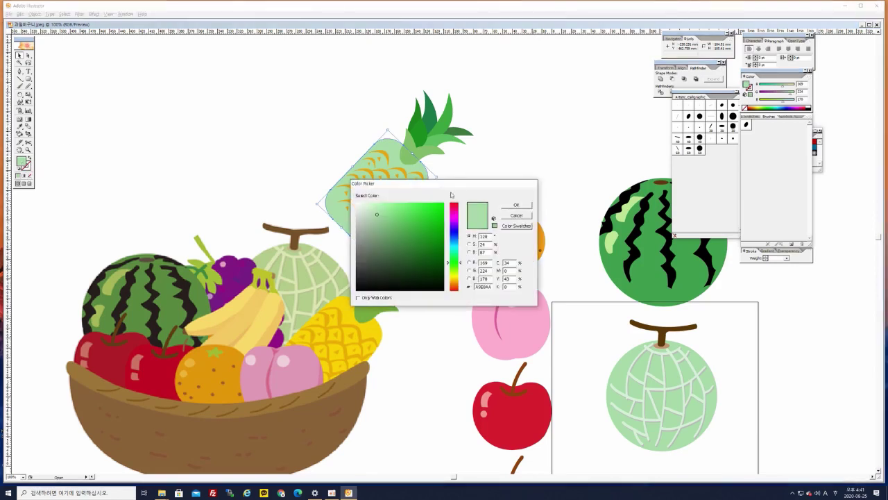
left_click_drag(455, 186, 502, 159)
left_click(503, 254)
left_click_drag(503, 252, 505, 252)
left_click(480, 197)
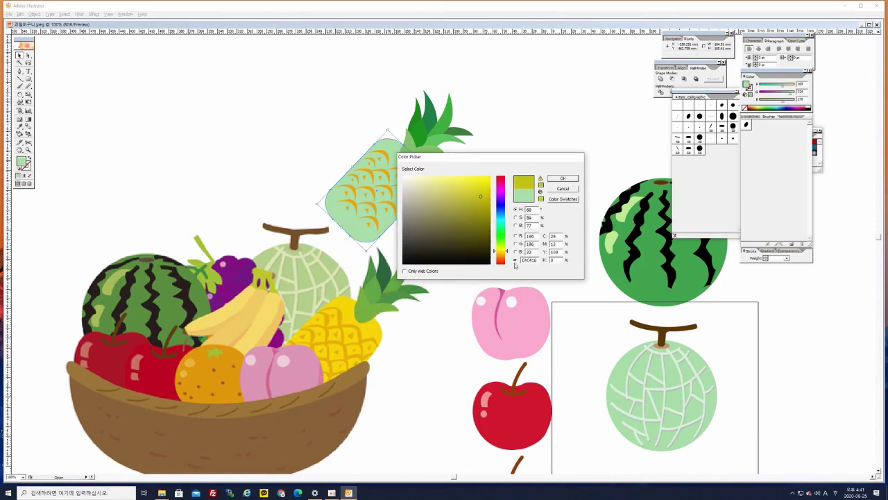
left_click(505, 254)
left_click(484, 179)
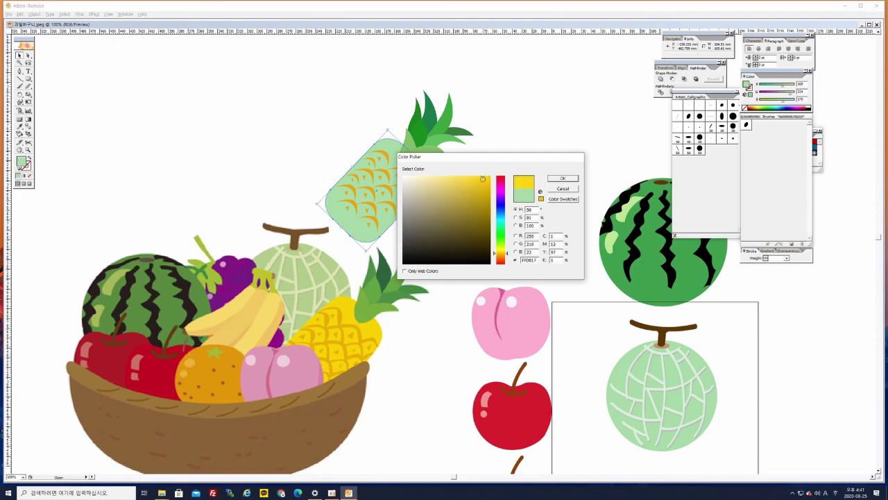
left_click(562, 182)
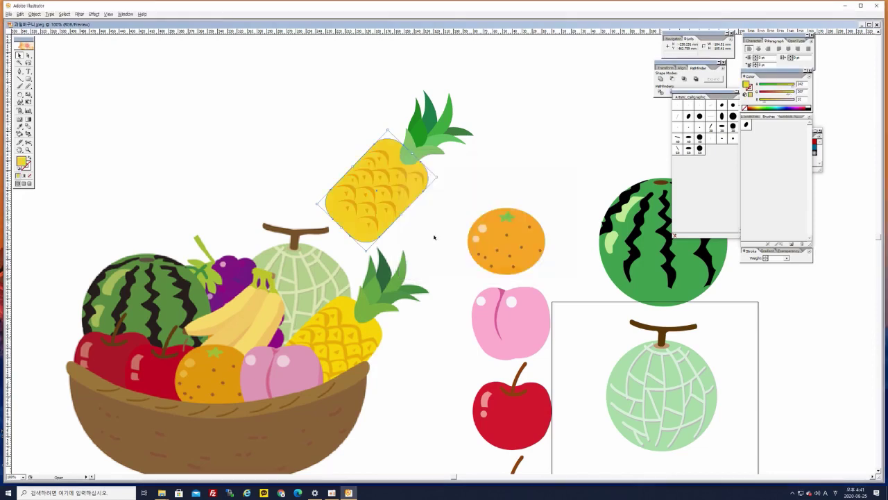
left_click(194, 119)
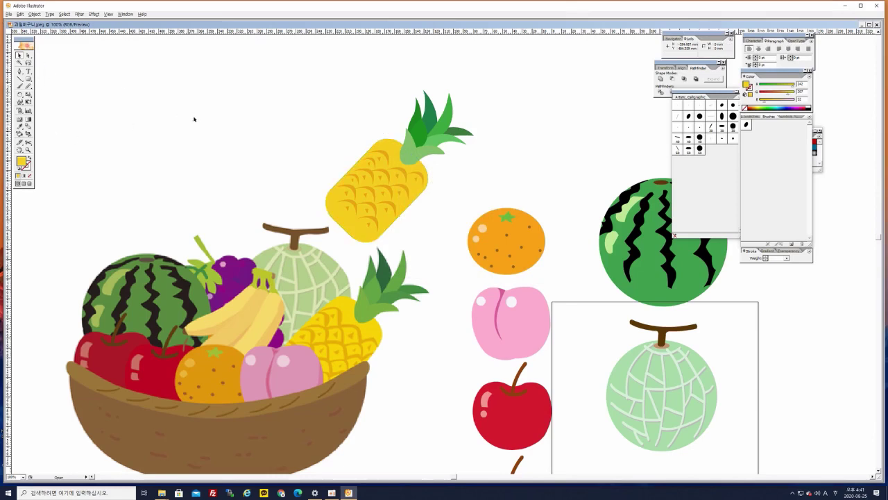
Select the whole pineapple with its body, scales and crown, and move it to the redrawn fruits, above the orange.
left_click(370, 197)
left_click(420, 239)
left_click_drag(324, 103, 449, 220)
left_click_drag(415, 146, 416, 150)
left_click(416, 149)
left_click(520, 148)
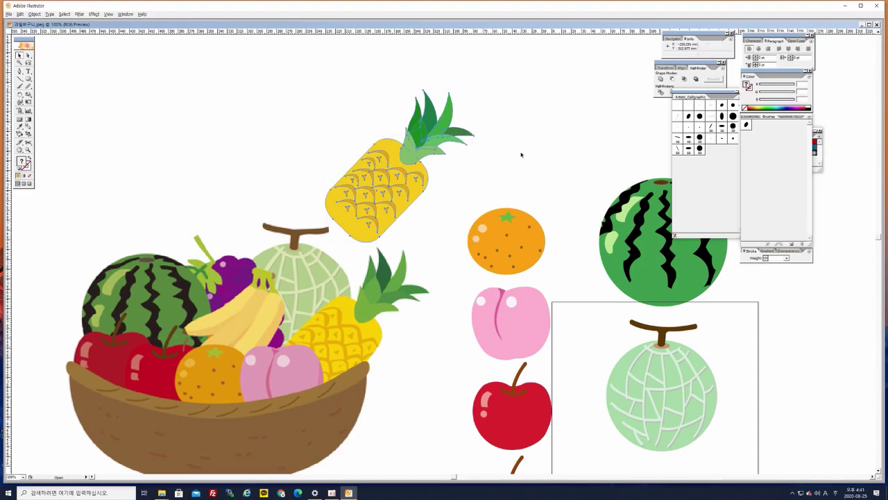
left_click_drag(547, 188, 400, 185)
left_click_drag(225, 208, 419, 167)
left_click_drag(284, 249, 364, 209)
left_click(309, 130)
left_click_drag(373, 152, 385, 198)
left_click_drag(238, 244, 370, 141)
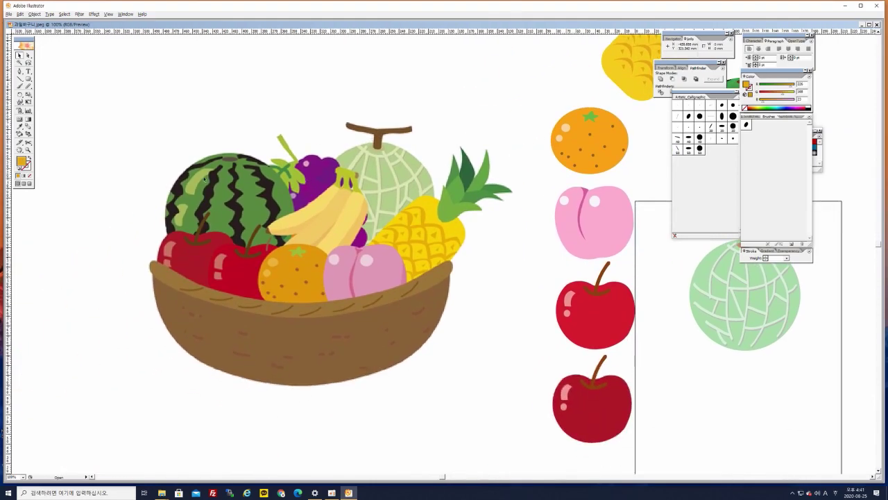
Draw a circle about 33 mm in diameter in the empty area above the fruit basket for the first grape.
left_click_drag(29, 79, 50, 81)
left_click_drag(354, 148, 287, 194)
left_click_drag(333, 83, 309, 123)
left_click_drag(310, 91, 343, 111)
left_click(19, 55)
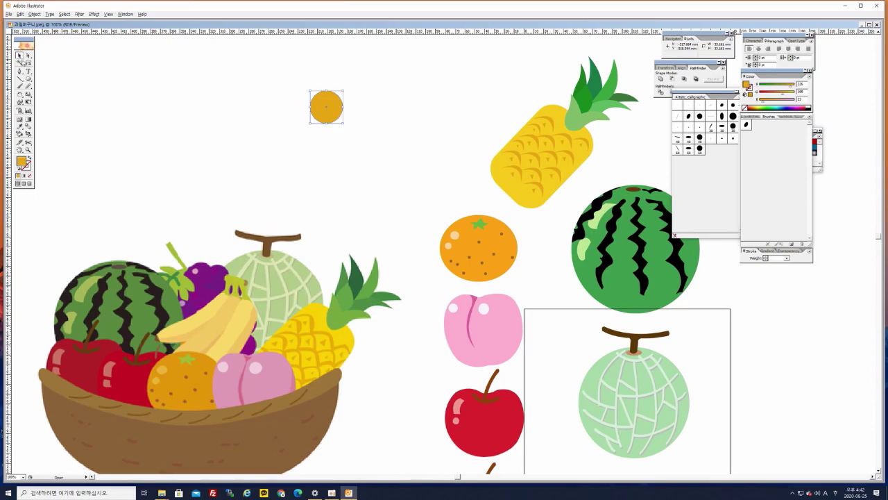
Fill the grape circle with purple, RGB 146, 25, 186.
double_click(21, 162)
left_click(453, 222)
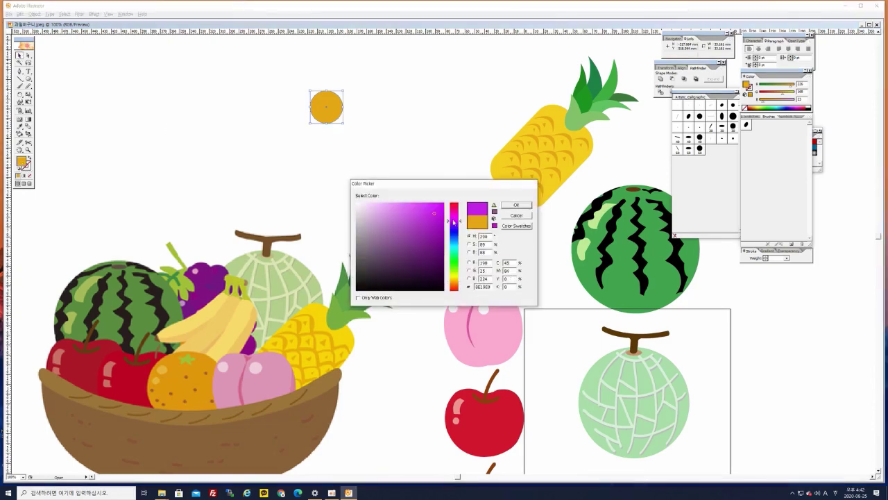
left_click(433, 218)
left_click(516, 205)
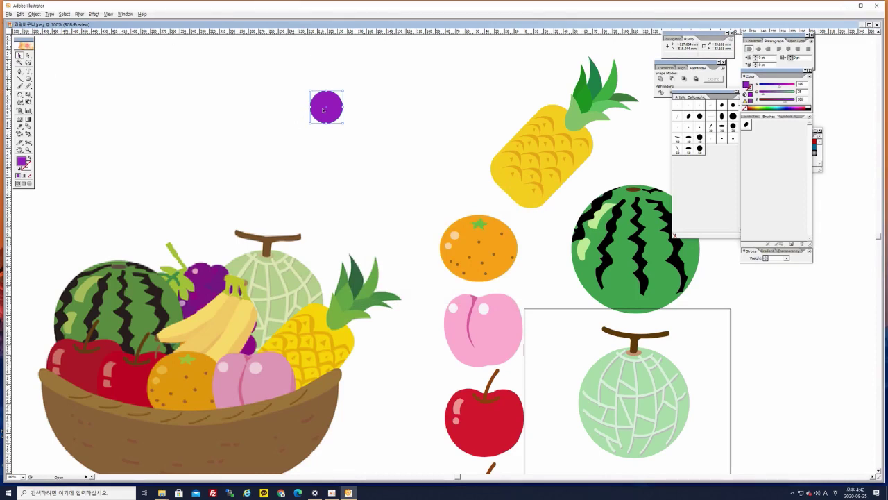
Duplicate the purple circle into many overlapping copies to build a bunch of grapes that narrows toward the bottom.
left_click_drag(322, 110, 359, 147)
left_click_drag(359, 148, 362, 119)
left_click_drag(307, 120, 376, 177)
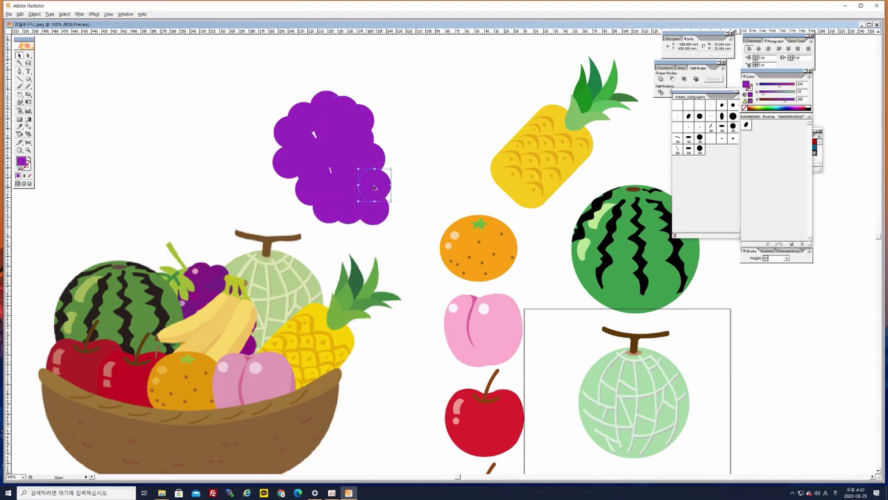
left_click_drag(353, 229, 354, 226)
left_click(390, 235)
left_click(354, 233)
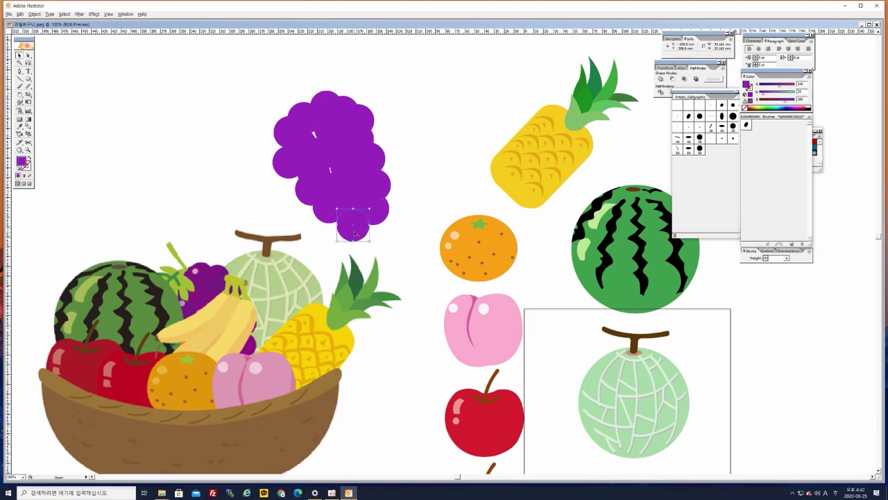
Shrink the lowest grape to about 26 mm and place copies of it at the bunch's tip and over the inner gaps.
left_click_drag(370, 240, 361, 233)
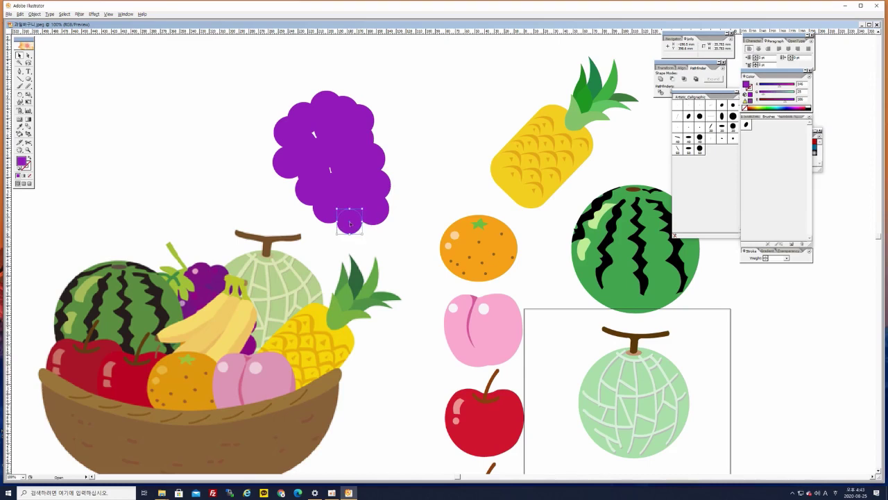
left_click_drag(350, 217, 366, 227)
left_click_drag(351, 164, 347, 119)
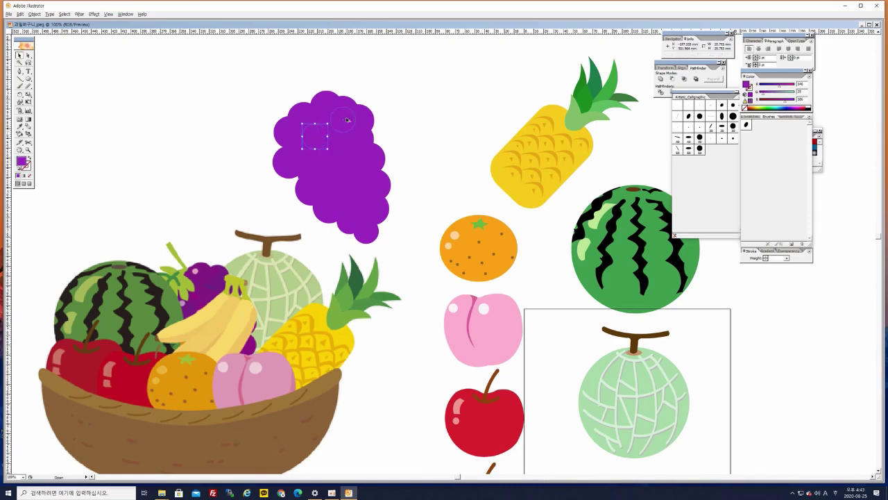
Select all the grape circles, move the bunch slightly up and to the right, and deselect it.
left_click_drag(259, 73, 396, 244)
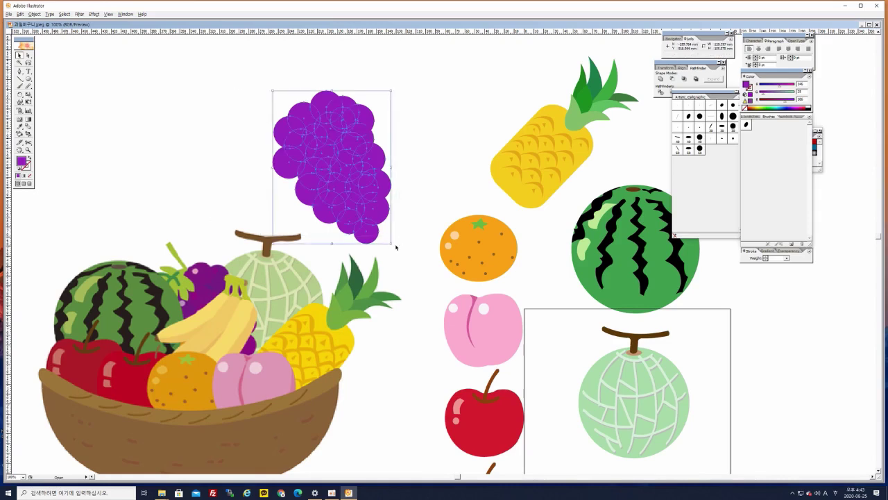
left_click_drag(413, 179, 416, 199)
left_click(390, 196)
left_click_drag(258, 123, 412, 292)
left_click_drag(333, 182, 346, 153)
left_click(440, 149)
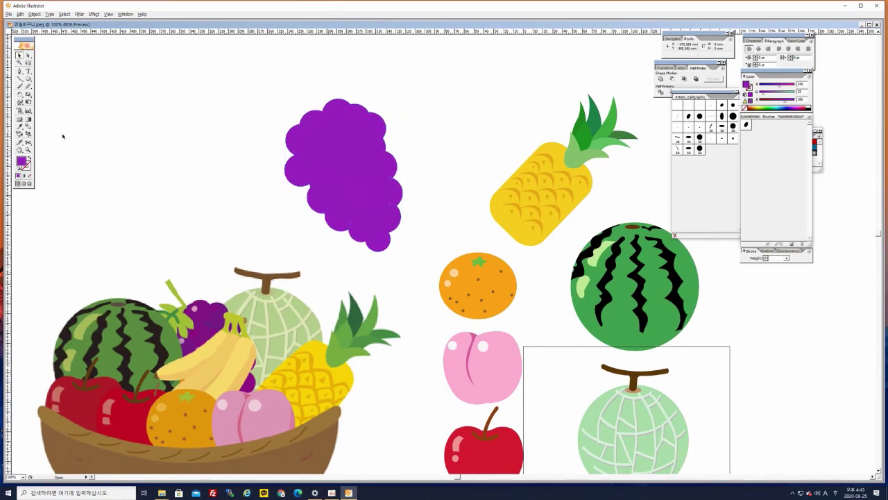
Show the artwork as outlines and move the whole grape bunch further up, away from the reference image.
left_click(109, 14)
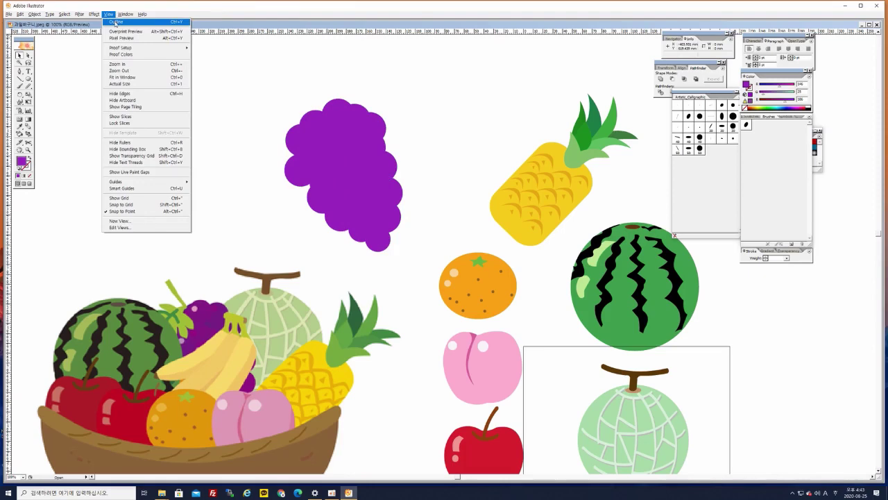
left_click(115, 22)
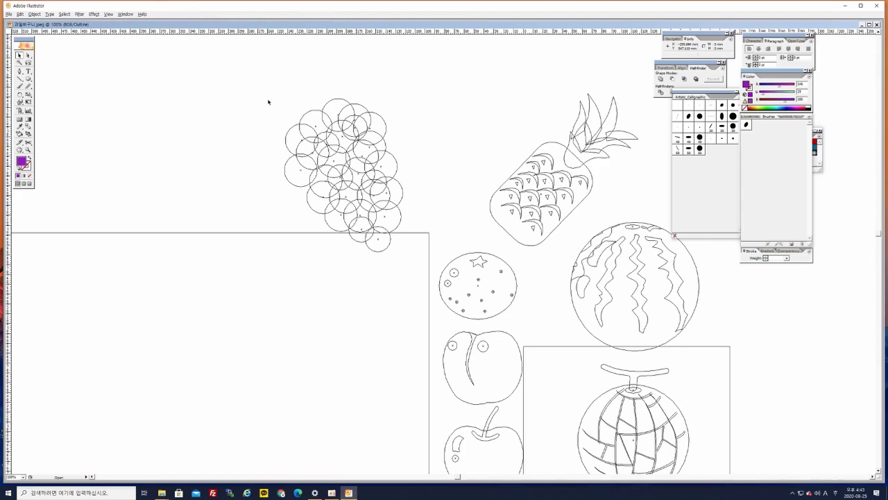
left_click_drag(268, 102, 421, 256)
left_click_drag(410, 171, 360, 225)
left_click_drag(306, 193, 308, 130)
left_click(386, 172)
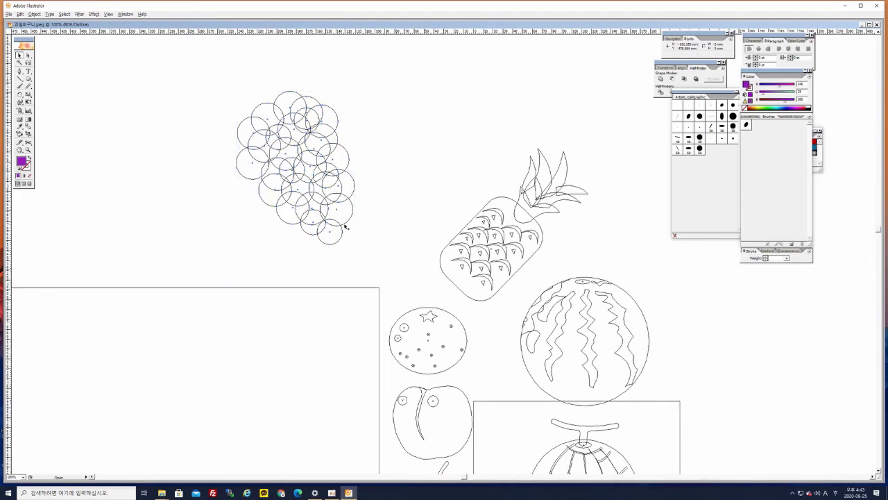
Select several scattered grapes across the bunch, fill them with reddish purple 9A0CAF, and deselect them.
left_click(276, 126)
left_click(320, 136, "shift")
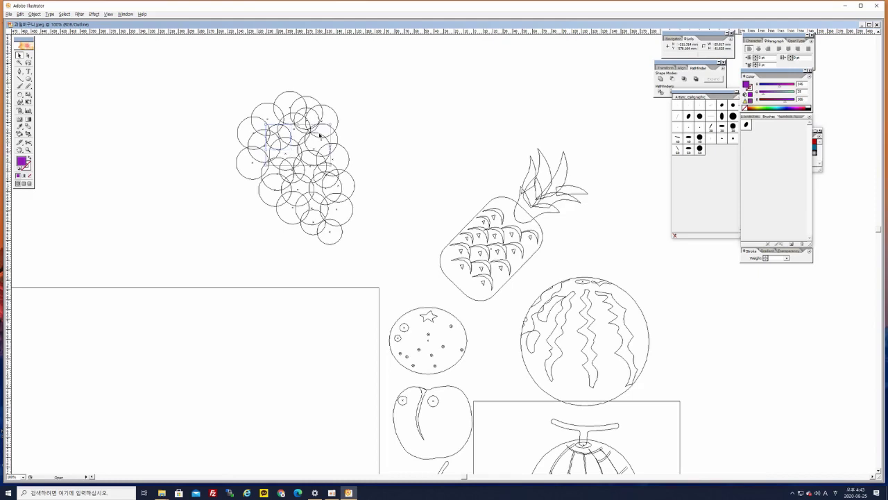
left_click(290, 109, "shift")
left_click(252, 168, "shift")
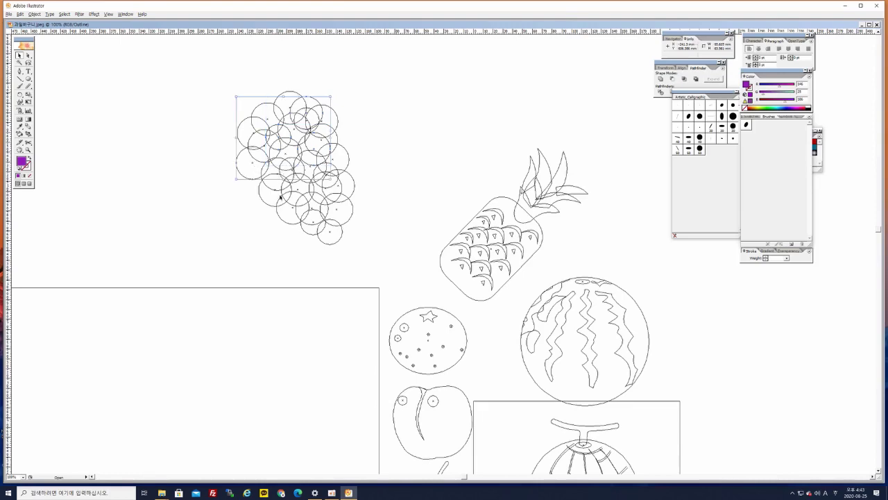
left_click(316, 212, "shift")
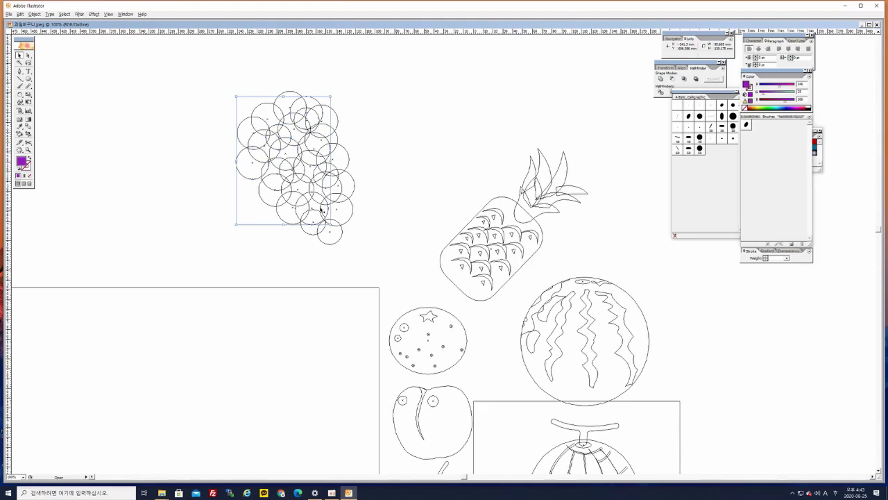
left_click(353, 182, "shift")
left_click(335, 244, "shift")
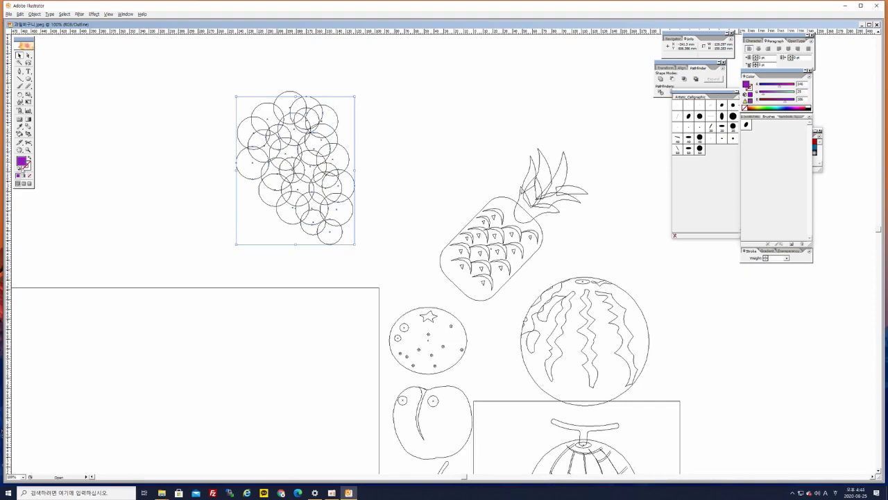
double_click(21, 162)
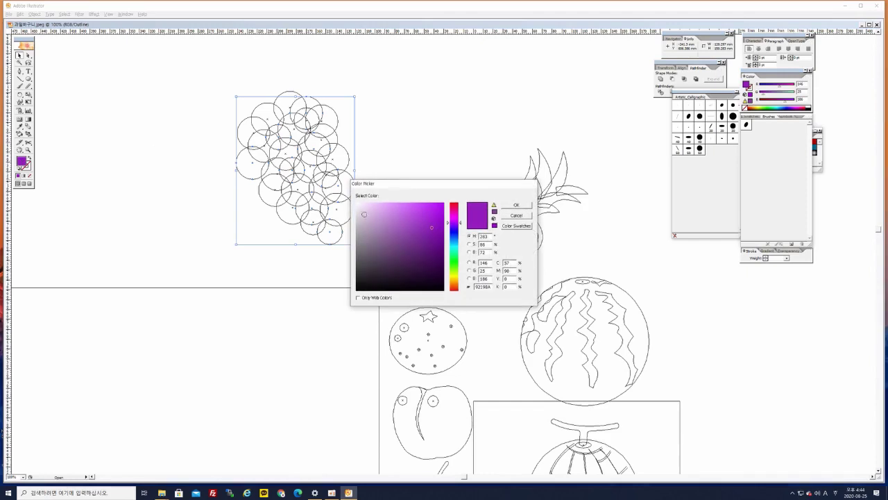
left_click_drag(453, 223, 438, 230)
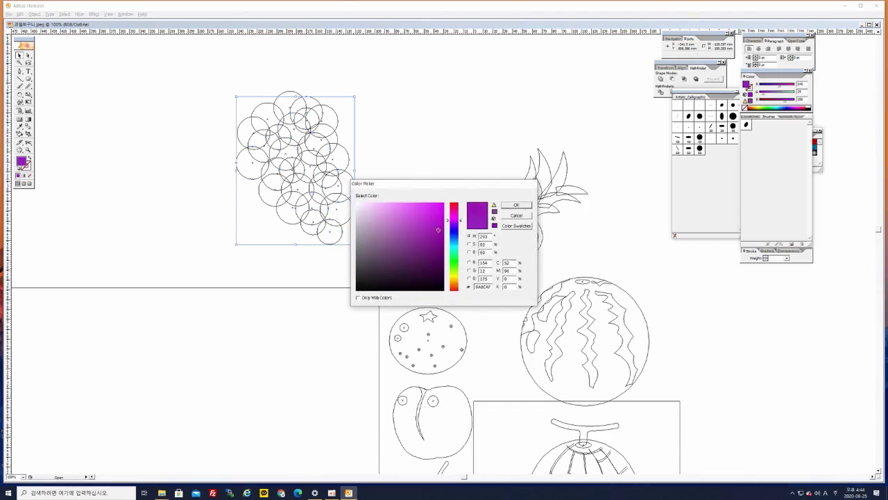
left_click(514, 206)
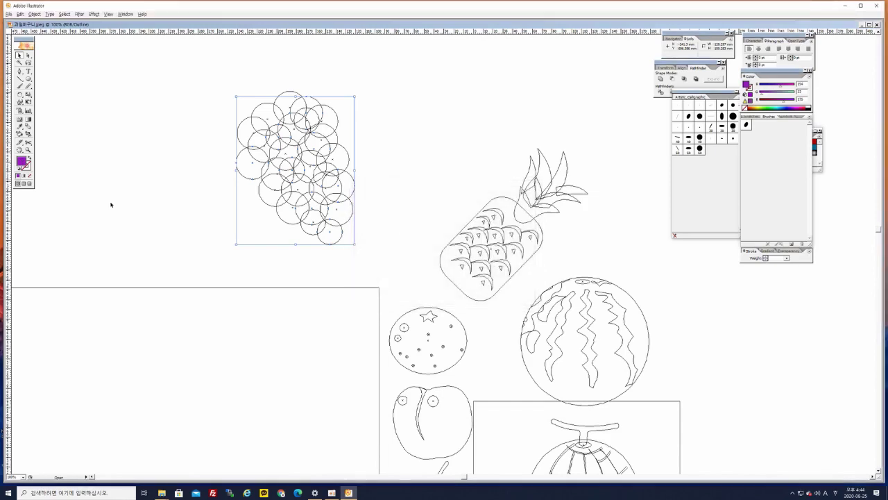
left_click(150, 155)
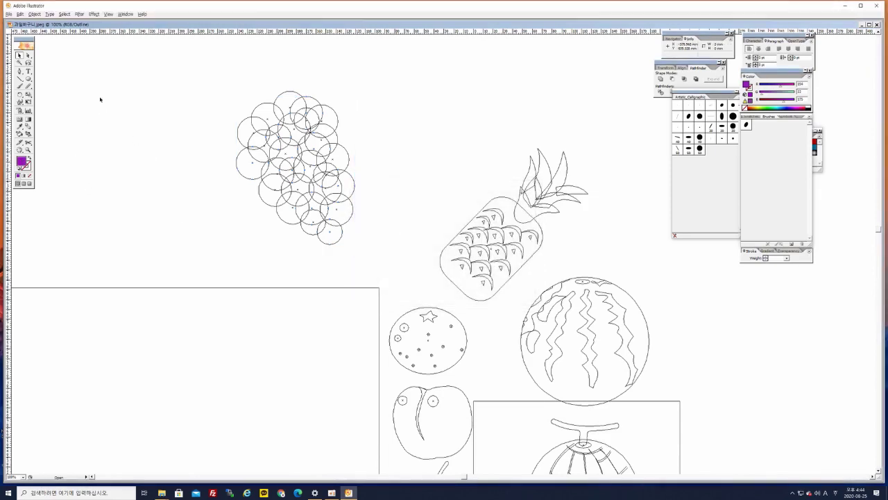
Return the artwork to preview, select eight scattered grapes across the bunch, and fill them with dark purple 630970.
left_click(109, 14)
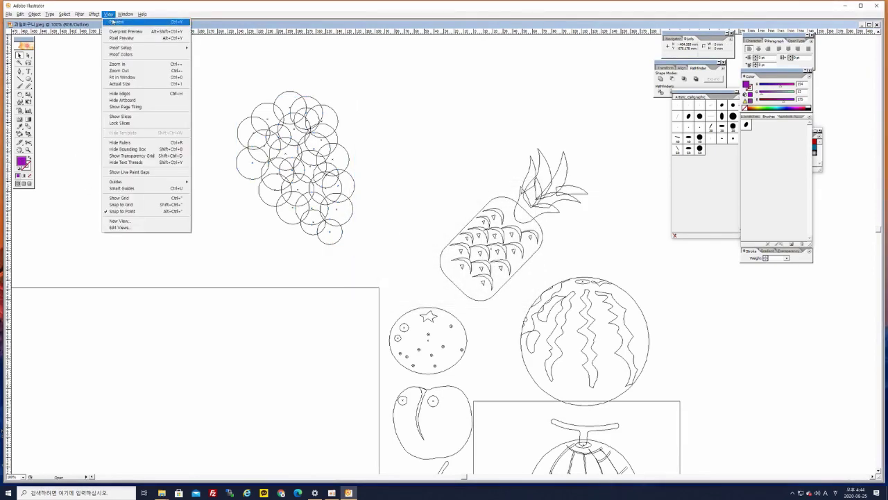
left_click(115, 21)
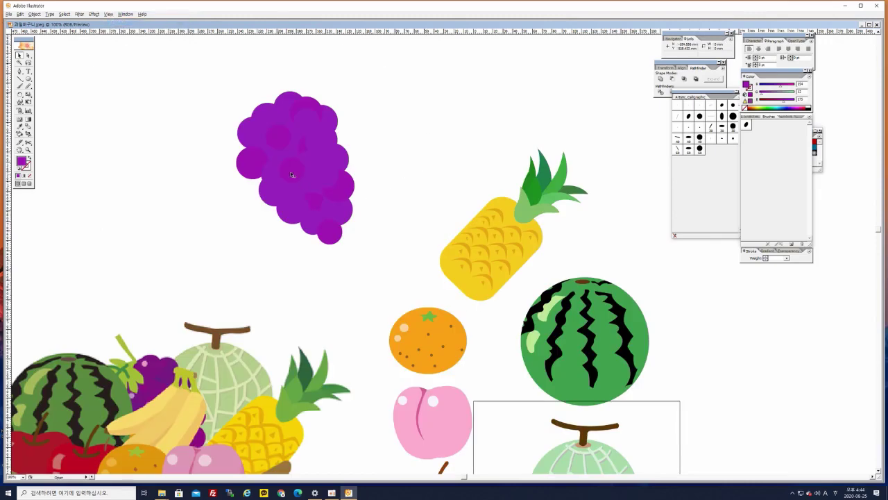
left_click(256, 131)
left_click(324, 140, "shift")
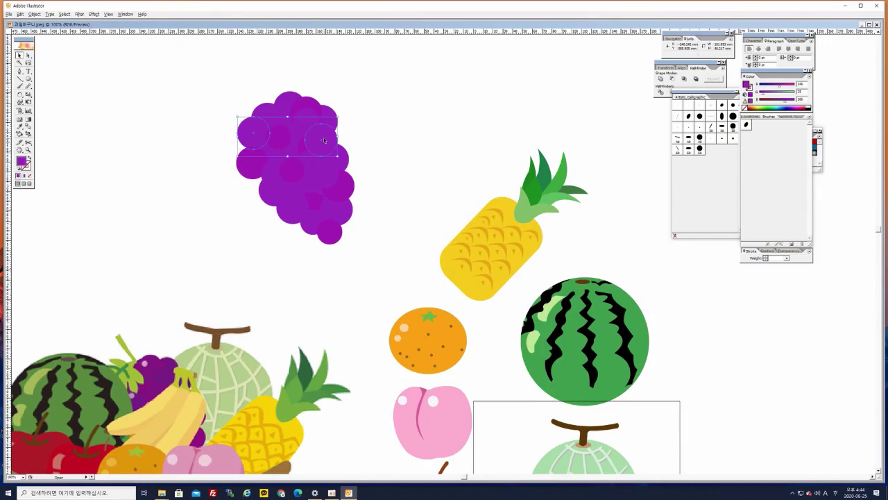
left_click(284, 191, "shift")
left_click(324, 170, "shift")
left_click(284, 108, "shift")
left_click(303, 218, "shift")
left_click(343, 213, "shift")
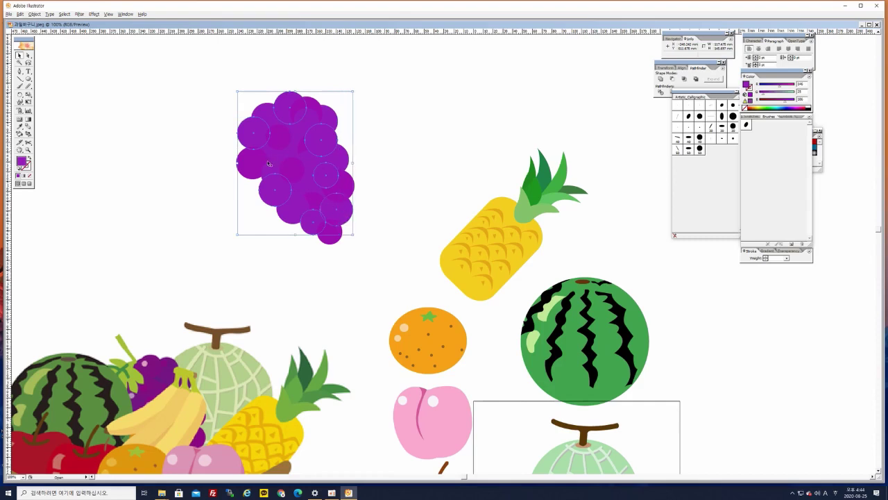
left_click(286, 151, "shift")
double_click(22, 161)
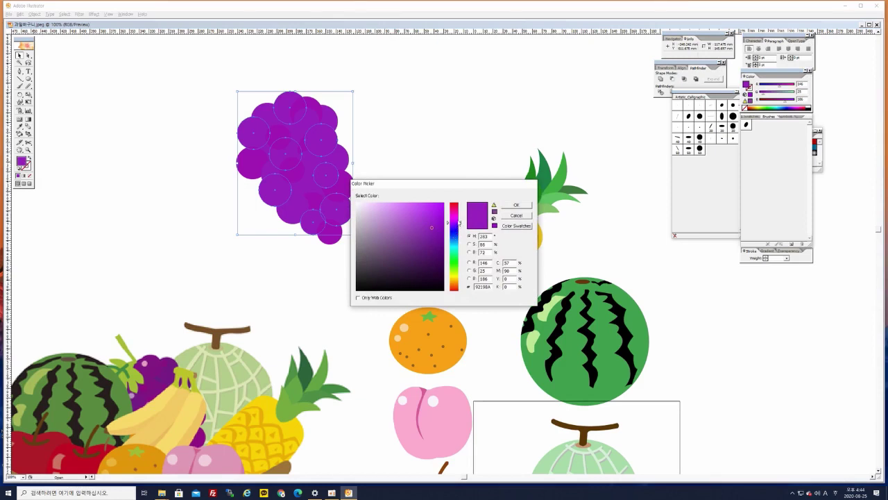
left_click(455, 222)
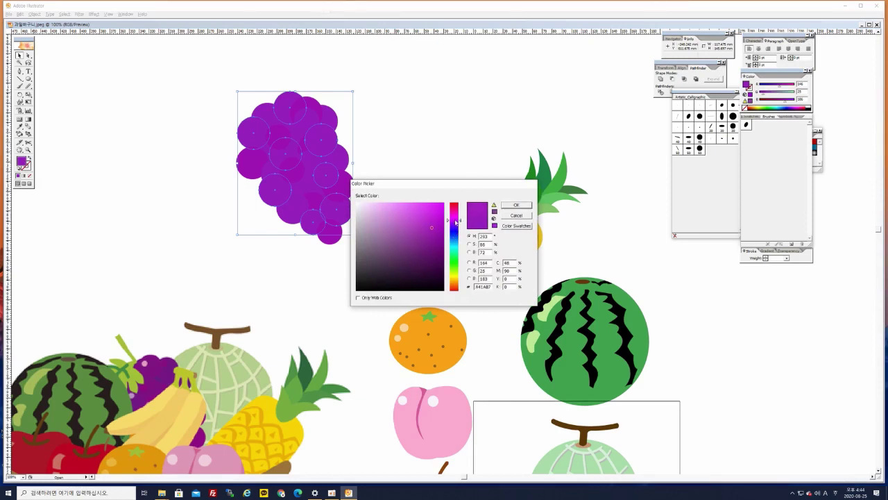
left_click(438, 250)
left_click(516, 205)
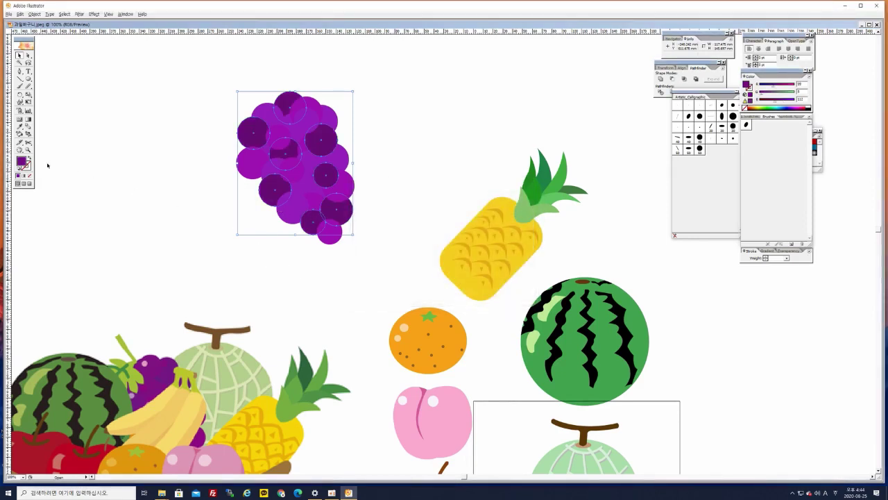
Brighten the fill of the selected dark grapes slightly, keeping a deep purple, and deselect them.
double_click(22, 161)
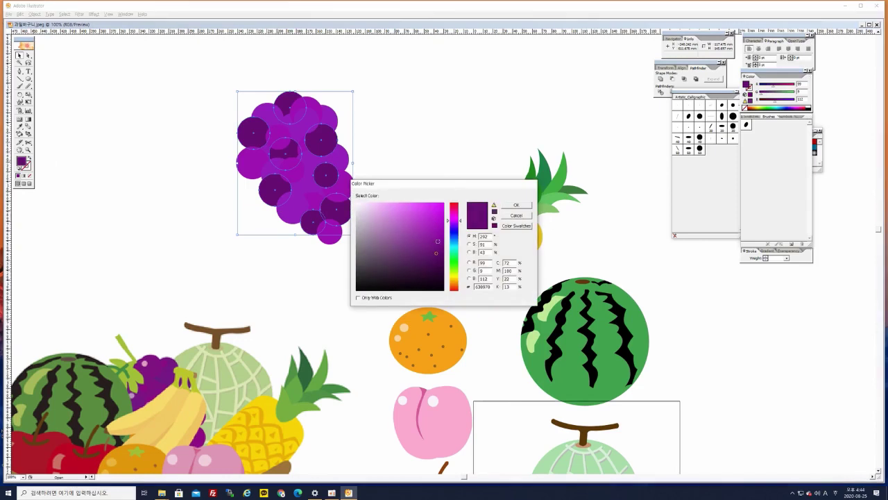
left_click(438, 242)
left_click(516, 205)
left_click(393, 144)
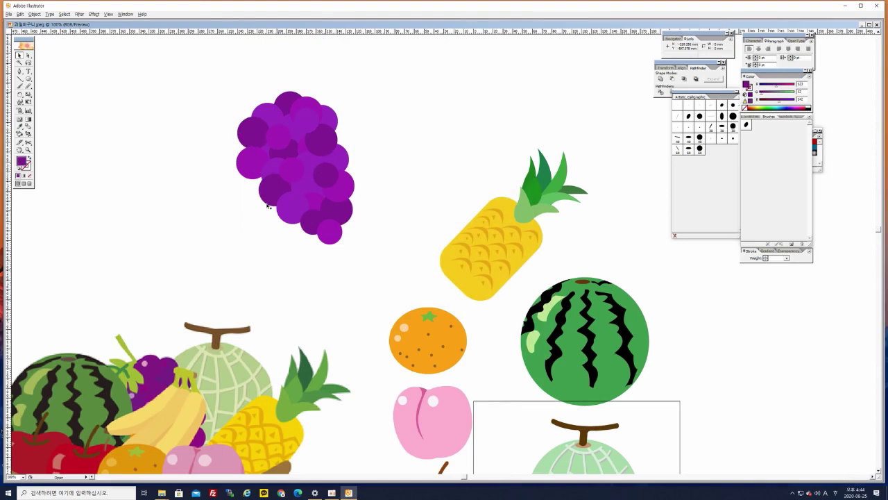
Select three grapes down the middle of the bunch, fill them with bright violet 9312D8, and deselect them.
left_click(313, 170)
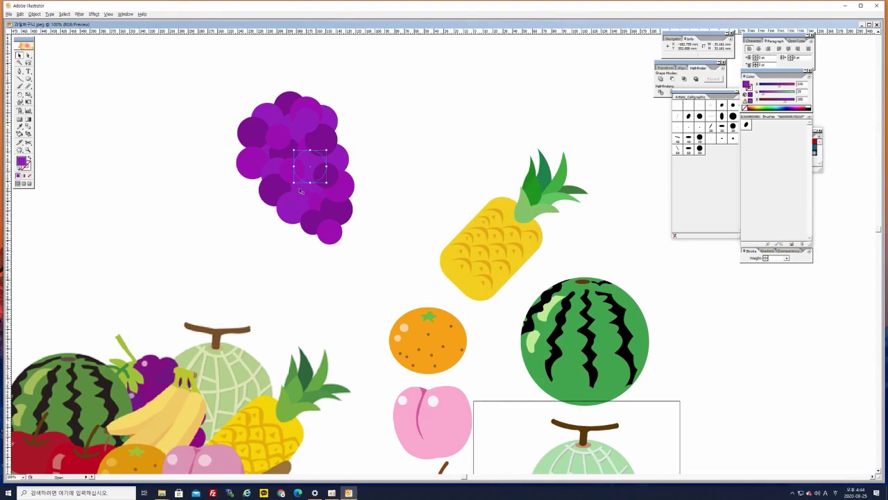
left_click(303, 122, "shift")
left_click(302, 205, "shift")
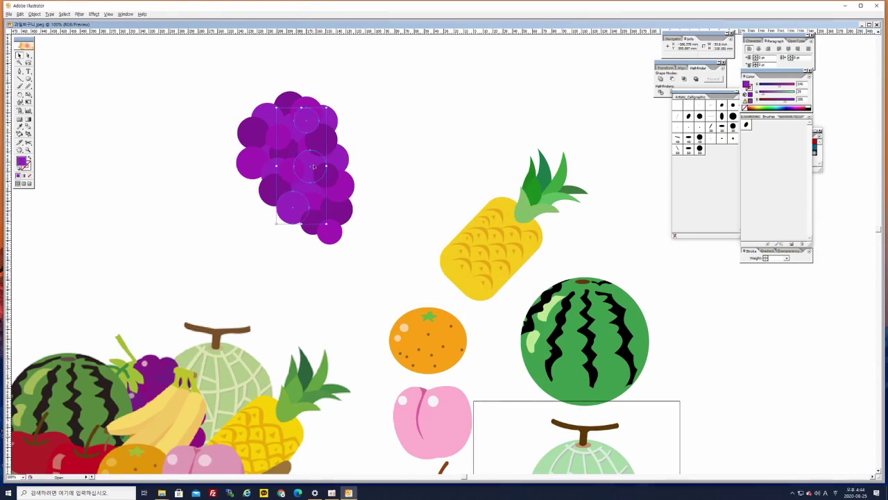
double_click(22, 162)
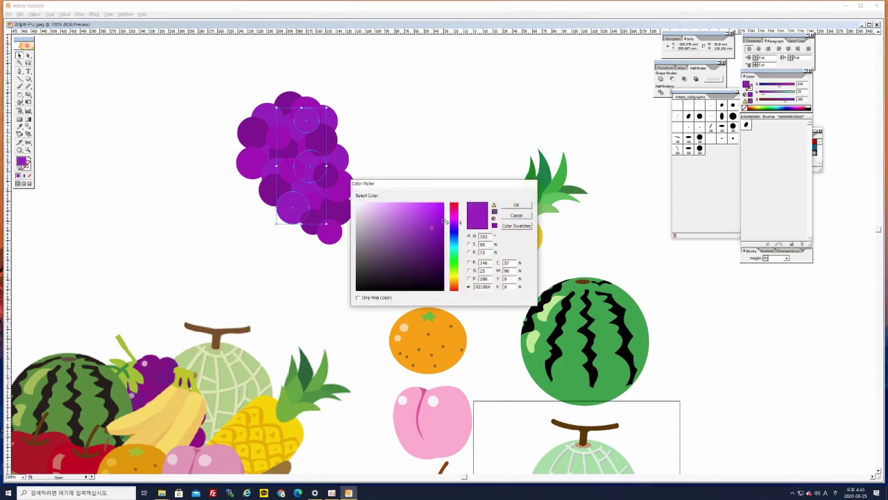
left_click(514, 205)
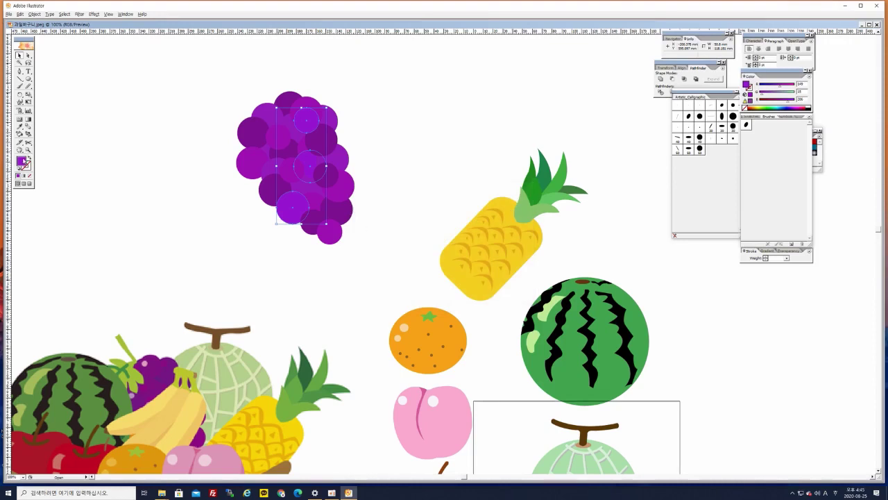
double_click(25, 161)
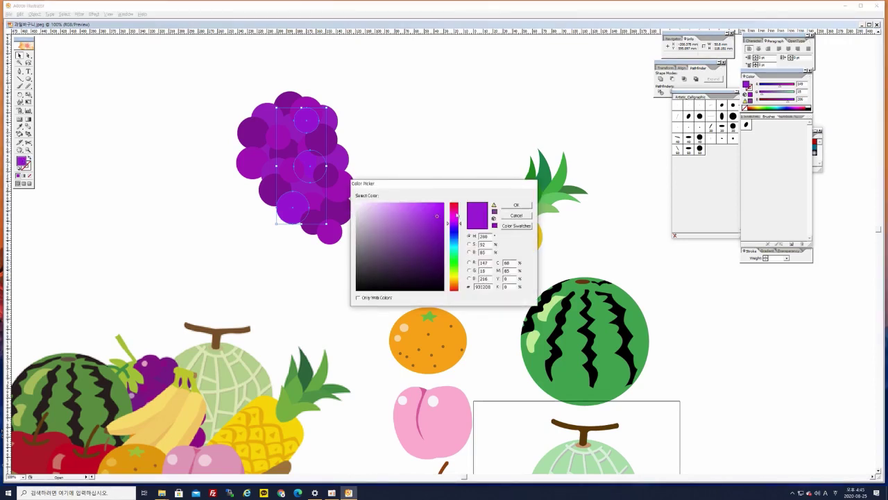
left_click(516, 206)
left_click(410, 140)
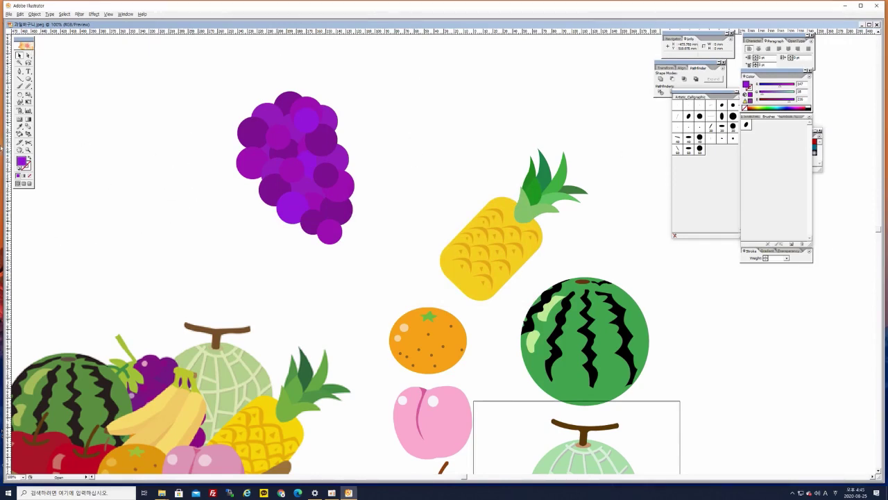
Draw a highlight circle about 8.5 mm wide on the upper-left grape and place copies on two grapes beside it.
left_click_drag(27, 81, 36, 80)
left_click_drag(29, 79, 53, 81)
left_click_drag(253, 120, 261, 126)
left_click_drag(259, 123, 258, 125)
key("v")
left_click_drag(256, 123, 280, 131)
key("ctrl+z")
Fill the highlight on the upper violet grape with pale lilac D3A2F2 and the middle highlight with light purple AC59E2.
double_click(20, 162)
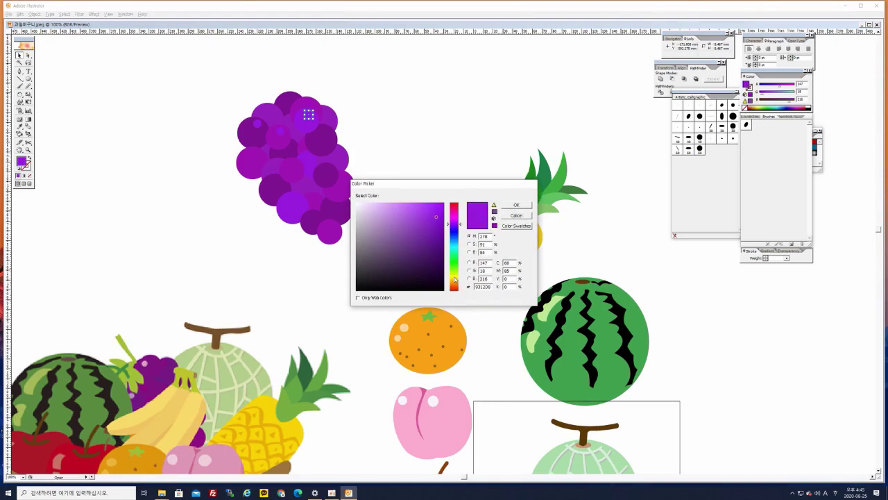
left_click(385, 206)
left_click(516, 205)
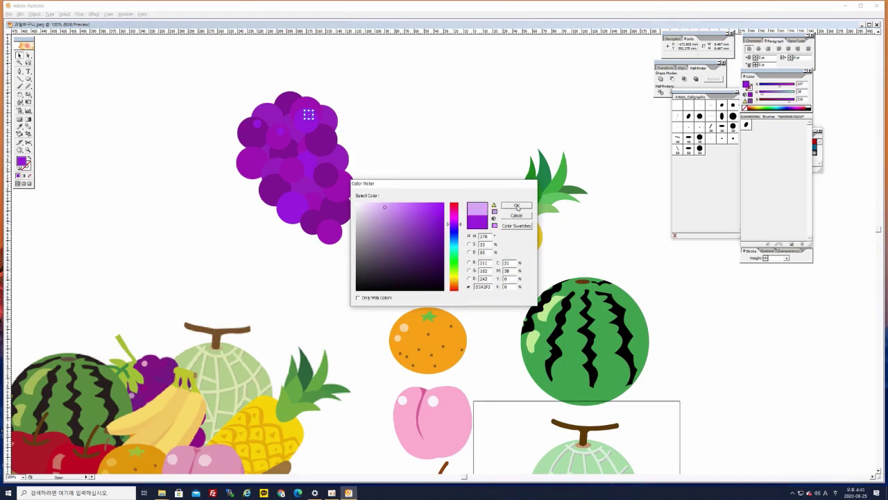
left_click(280, 131)
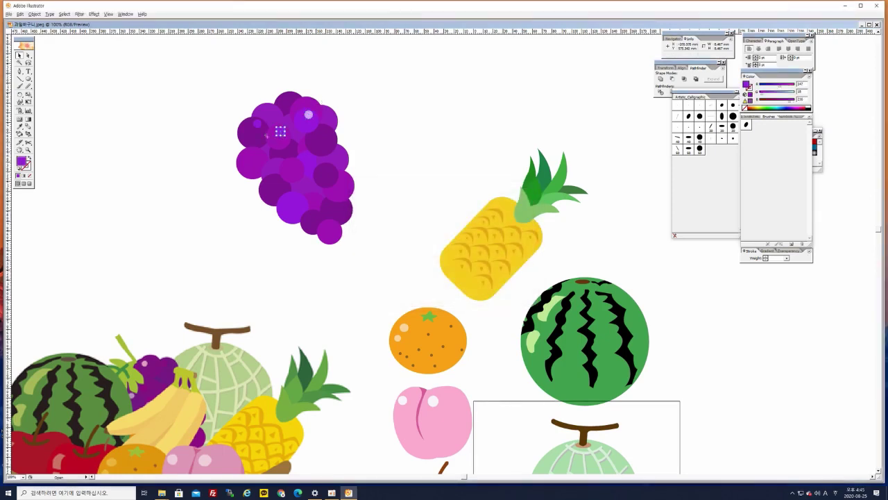
double_click(21, 162)
left_click(403, 207)
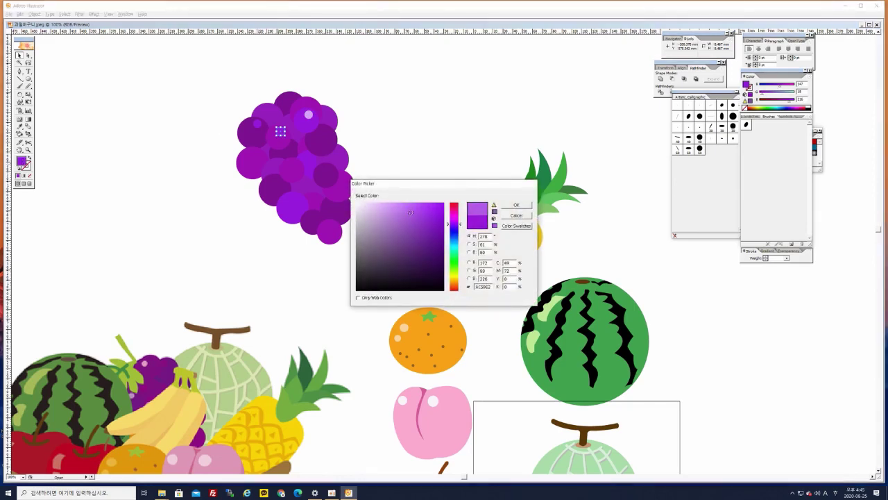
left_click(516, 206)
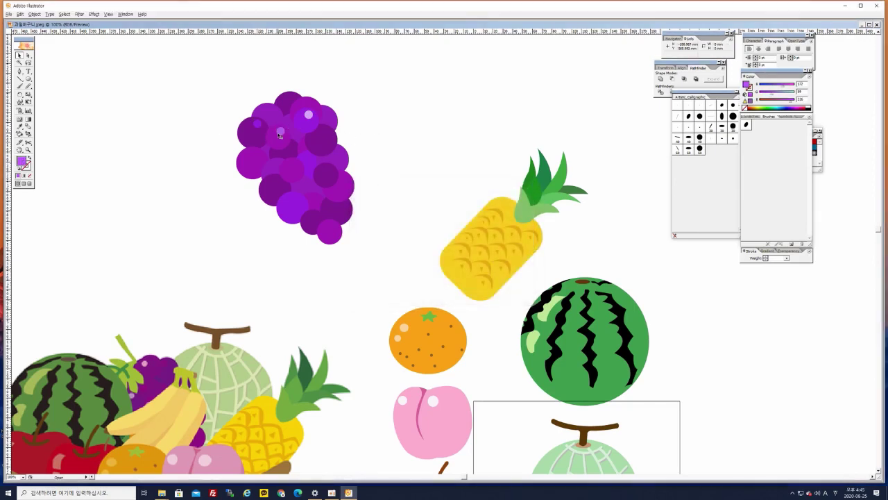
Copy the middle highlight onto the dark grape at the bunch's right, fill it with pinkish purple, and deselect it.
left_click_drag(280, 131, 326, 132)
double_click(22, 163)
left_click(456, 220)
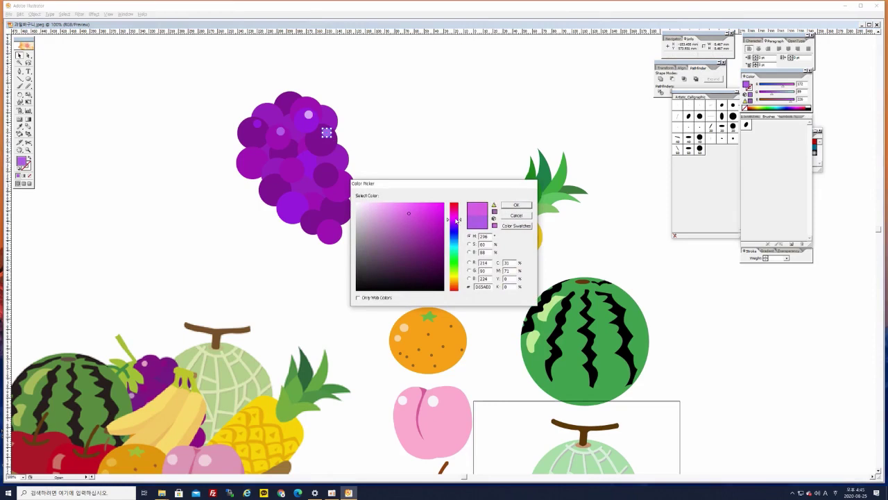
left_click(419, 214)
left_click(516, 205)
left_click(397, 125)
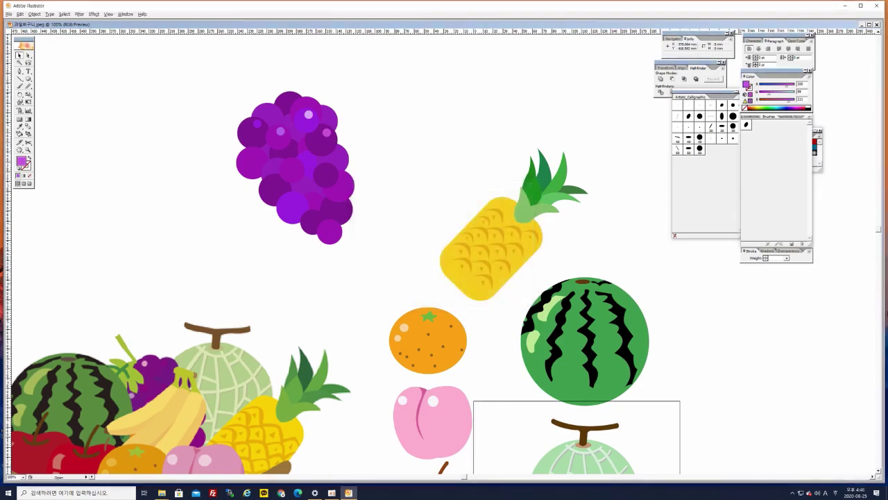
Select all the grapes with their highlights, group them, and deselect the group.
left_click_drag(223, 78, 379, 246)
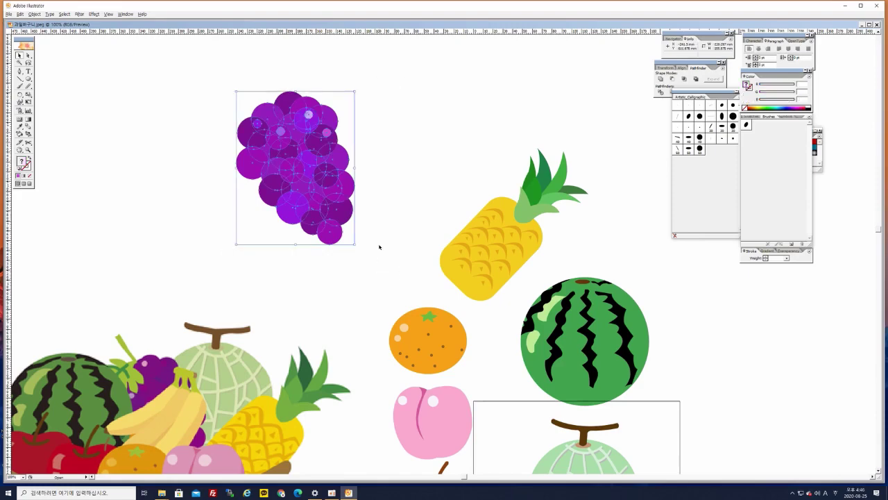
key("a")
key("ctrl+g")
left_click(359, 155)
Start a Pen path along the top and right edge of the reference's grape stem, and swap its fill and stroke.
left_click_drag(200, 260, 270, 236)
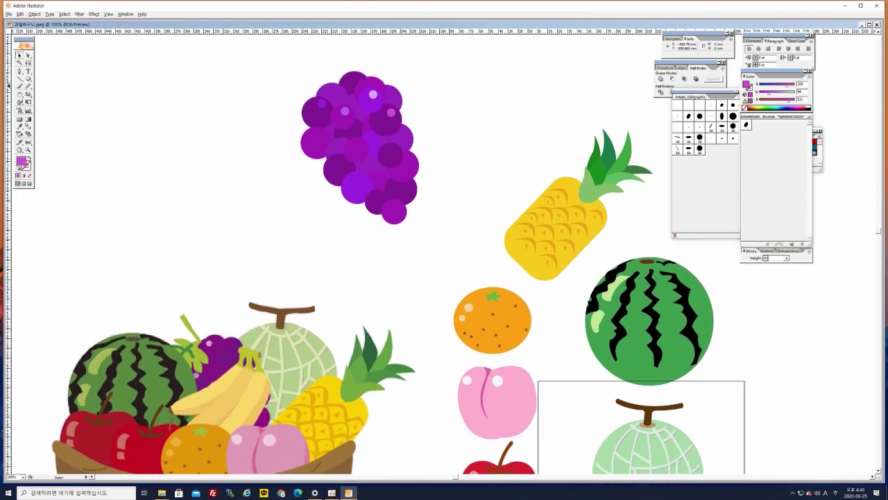
left_click_drag(174, 286, 200, 223)
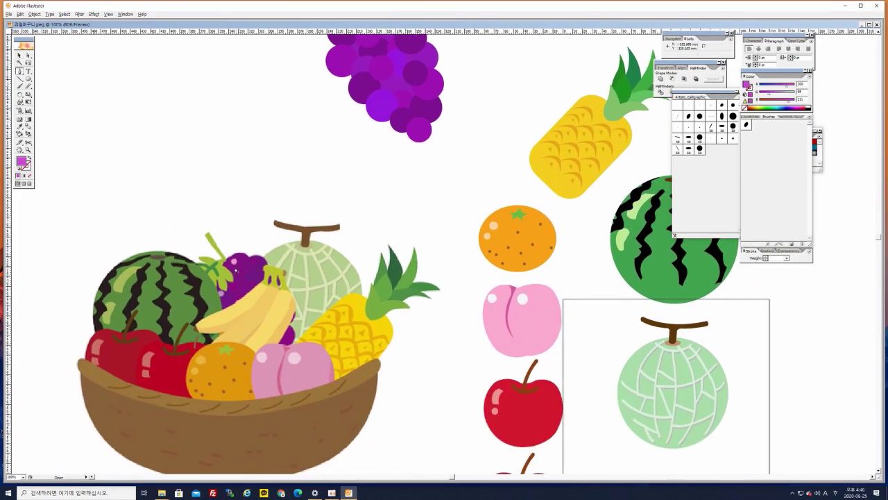
key("ctrl+plus")
key("ctrl+plus")
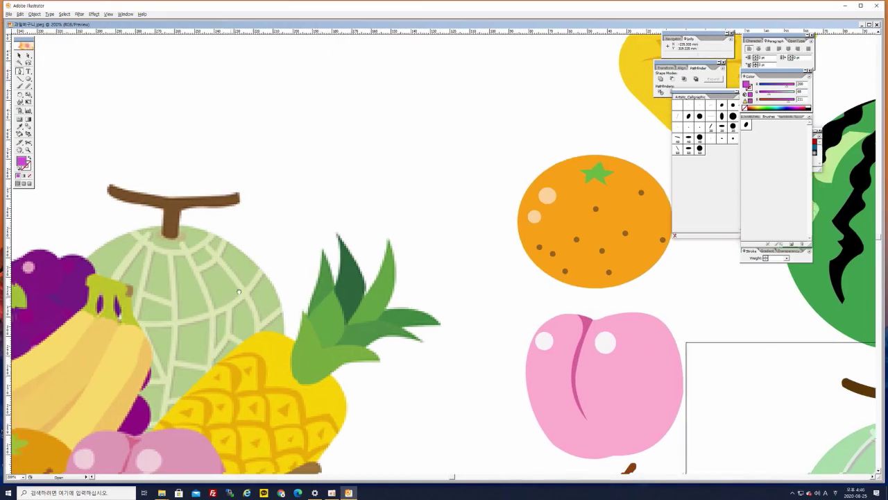
left_click_drag(239, 292, 578, 186)
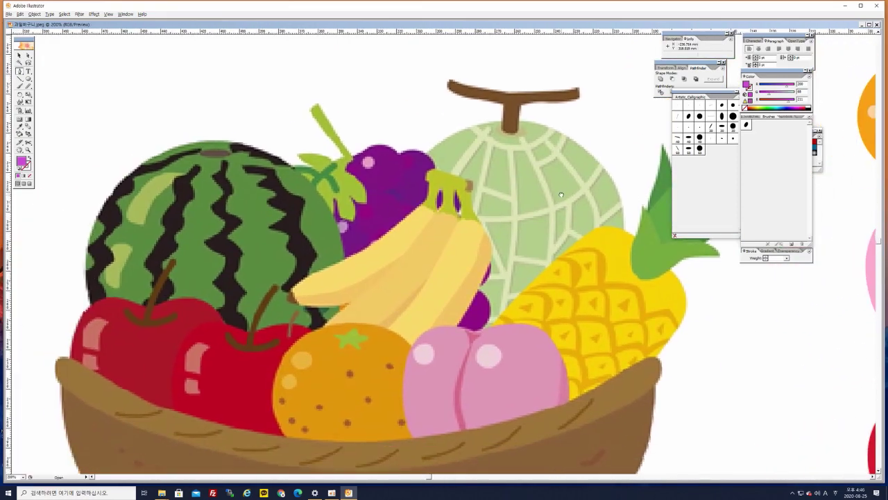
left_click(310, 108)
left_click(318, 103)
left_click_drag(352, 161, 352, 161)
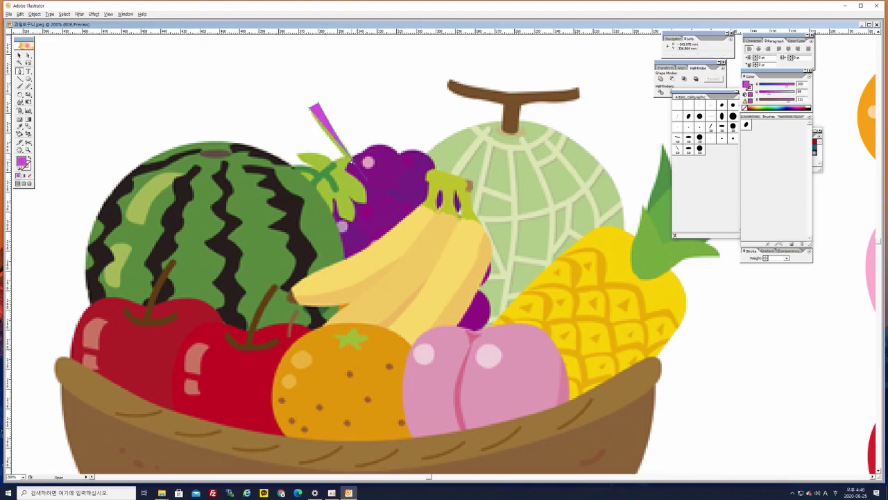
left_click(29, 157)
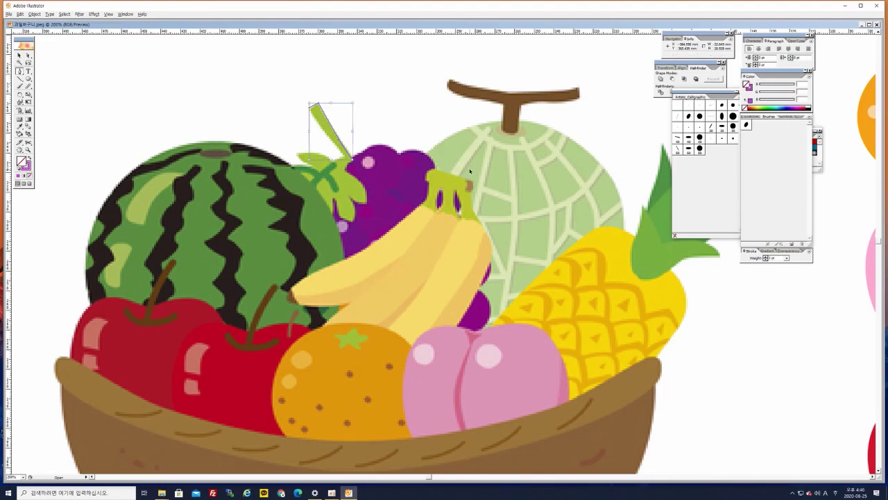
Continue the Pen path around the two leaf lobes overlapping the reference's grapes, with corner points at the tips.
key("ctrl+plus")
key("ctrl+plus")
left_click_drag(286, 164, 434, 303)
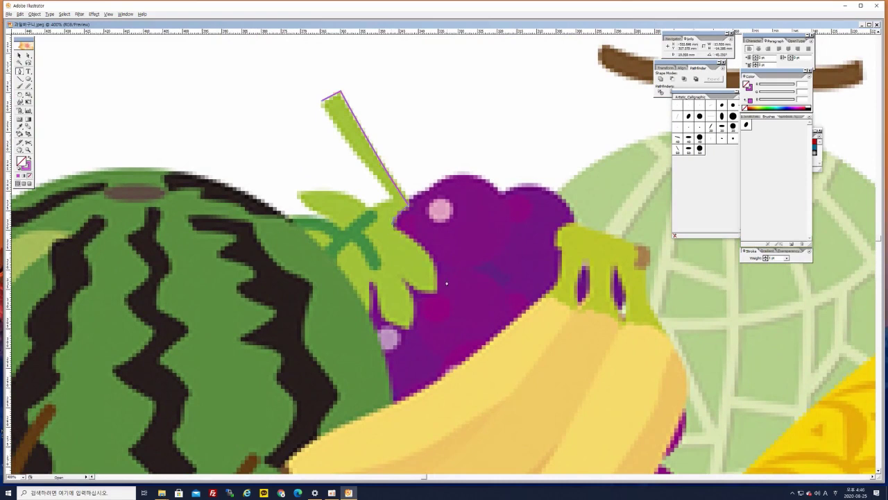
left_click_drag(437, 296, 428, 339)
left_click(436, 295)
left_click_drag(380, 262, 380, 262)
left_click_drag(411, 328, 401, 358)
left_click(410, 330)
Extend the leaf path with a third curved, pointed lobe reaching down over the watermelon.
left_click_drag(374, 231, 367, 231)
left_click_drag(327, 368, 349, 362)
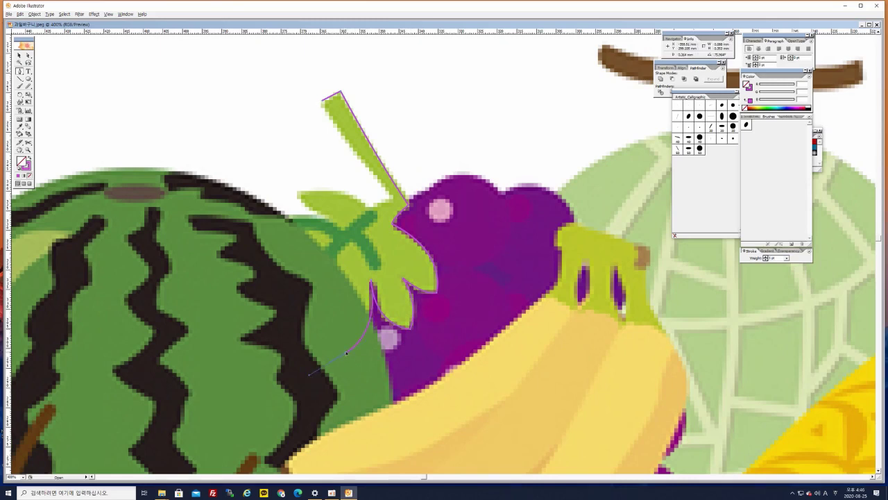
key("ctrl+plus")
left_click_drag(273, 433, 402, 293)
left_click(425, 262)
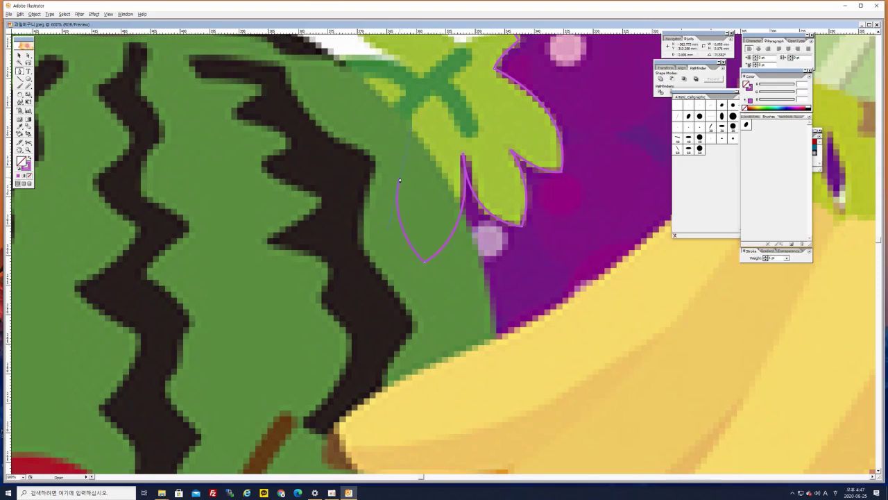
Extend the leaf path with a large curved lobe reaching left across the watermelon's dark stripe, with corner points at its ends.
scroll(388, 222, "up", 2)
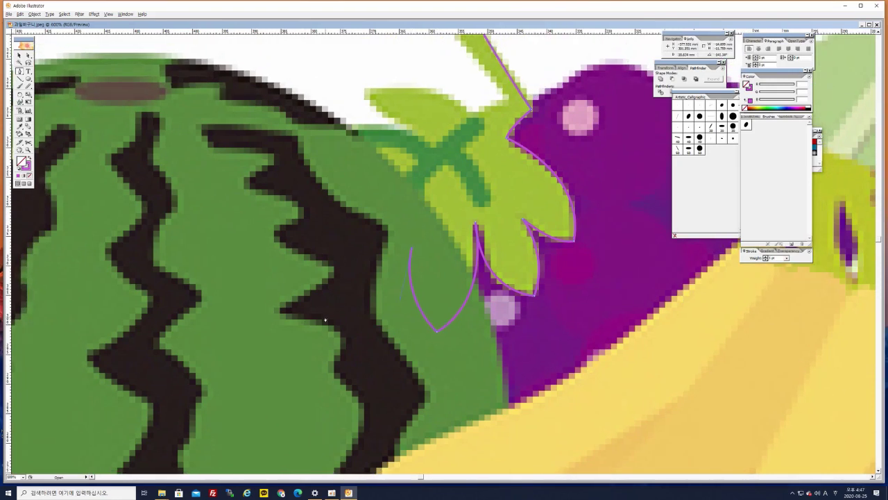
left_click_drag(305, 306, 220, 301)
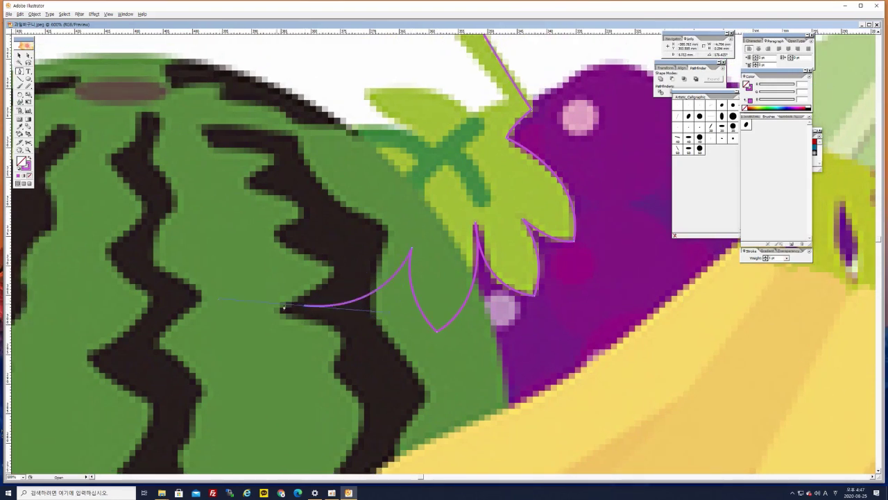
left_click(305, 307)
left_click_drag(387, 233, 357, 271)
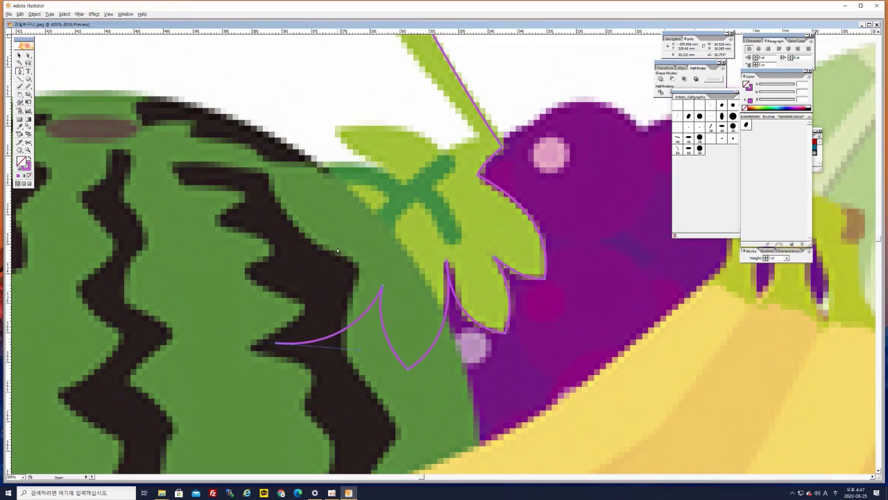
left_click_drag(336, 248, 387, 216)
left_click(336, 248)
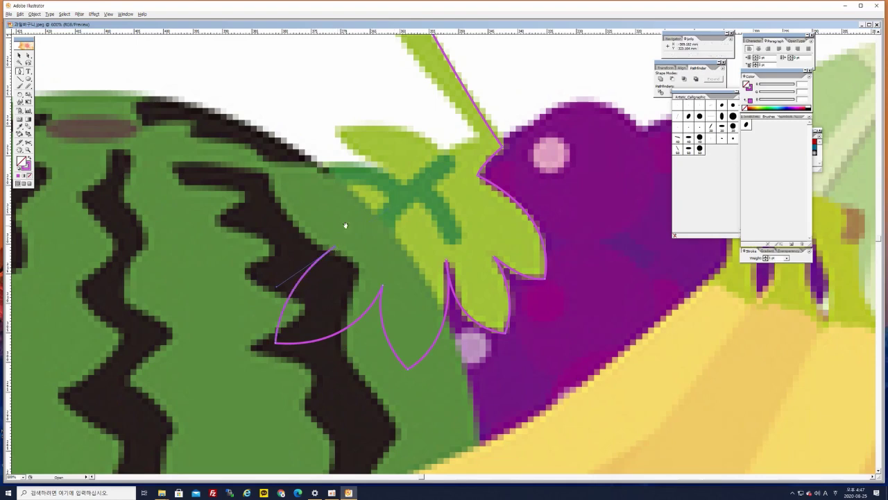
Continue the leaf path with a rounded left lobe and a pointed upper lobe following the reference leaf's top edge.
left_click_drag(310, 211, 361, 282)
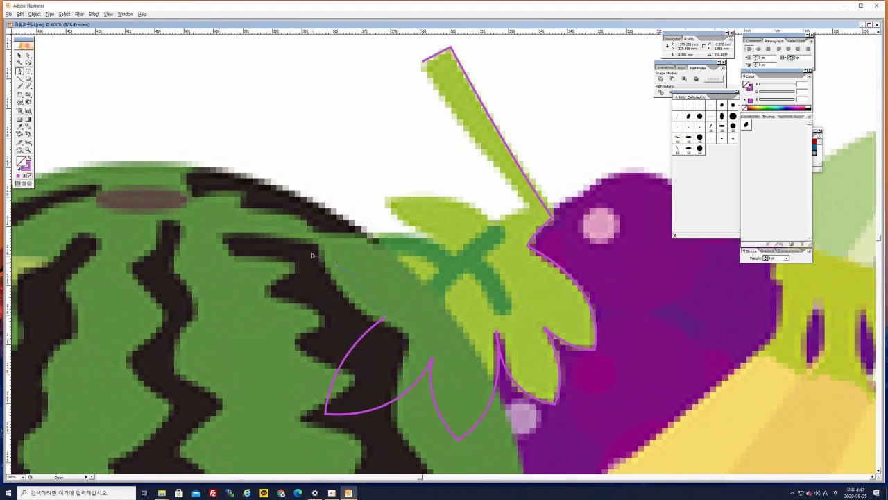
left_click(340, 277)
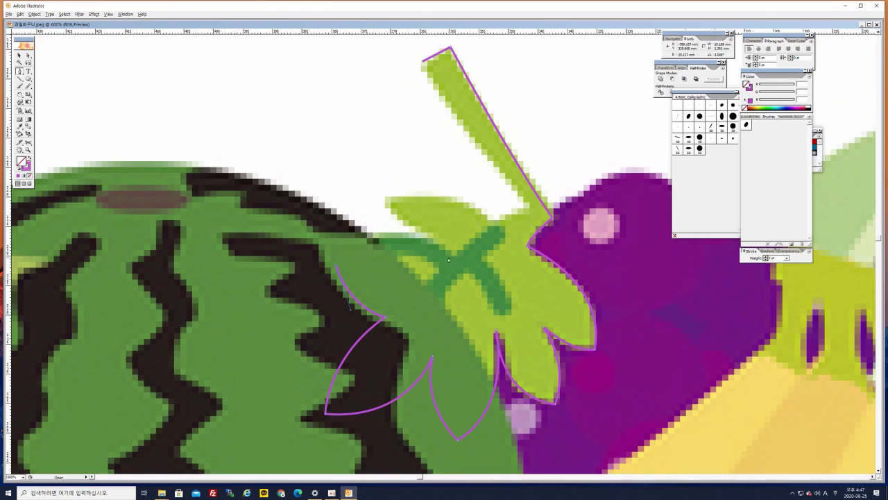
left_click_drag(464, 274, 536, 285)
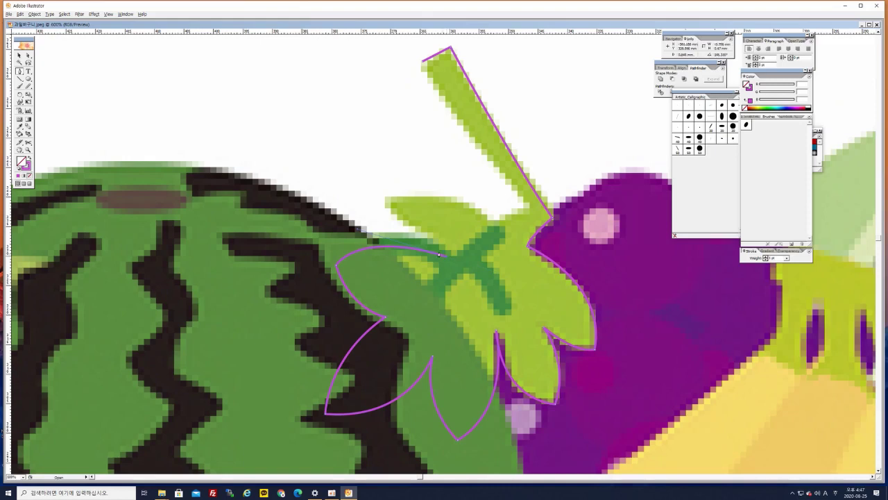
left_click_drag(386, 200, 370, 163)
left_click(386, 200)
left_click_drag(485, 215, 531, 248)
left_click(490, 221)
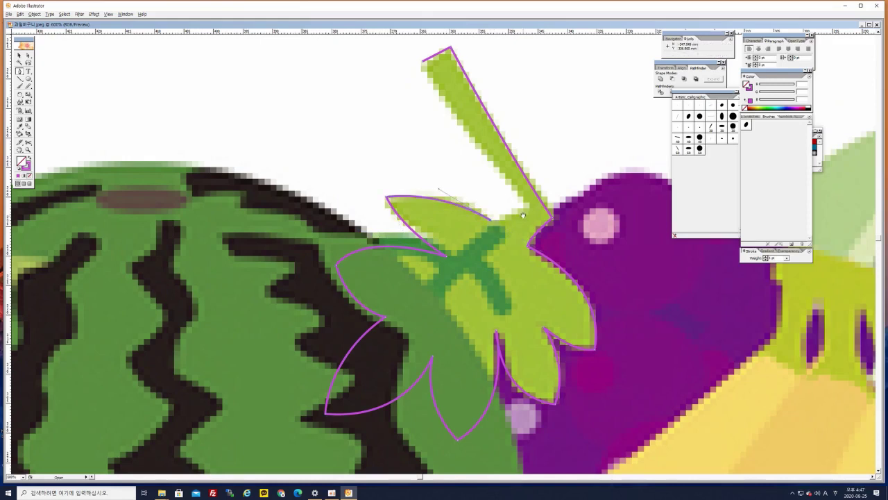
Join the leaf outline to the stem's base and close the path at the stem's upper end.
left_click_drag(528, 211, 473, 250)
left_click(476, 245)
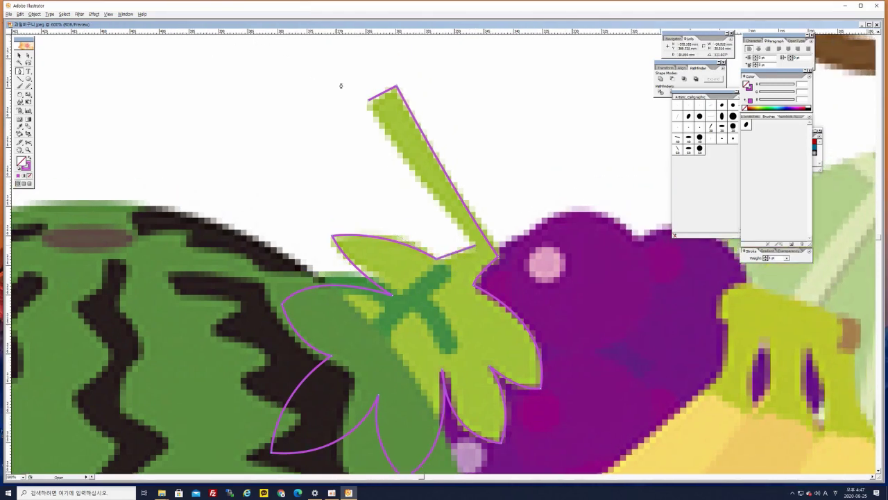
left_click_drag(368, 101, 345, 53)
key("v")
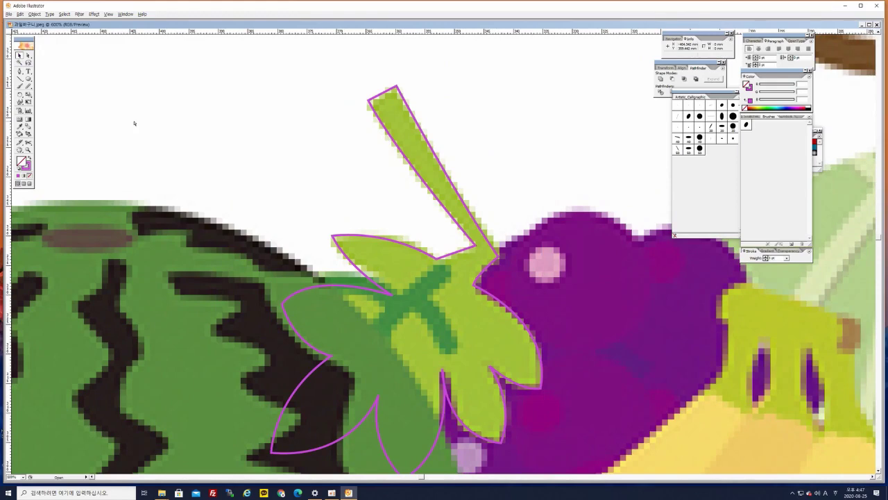
Fill the leaf and stem shape with light green #87C12B without a stroke, and move it beside the reference's grape stem.
key("ctrl+minus")
key("ctrl+minus")
key("ctrl+minus")
left_click_drag(447, 345, 367, 271)
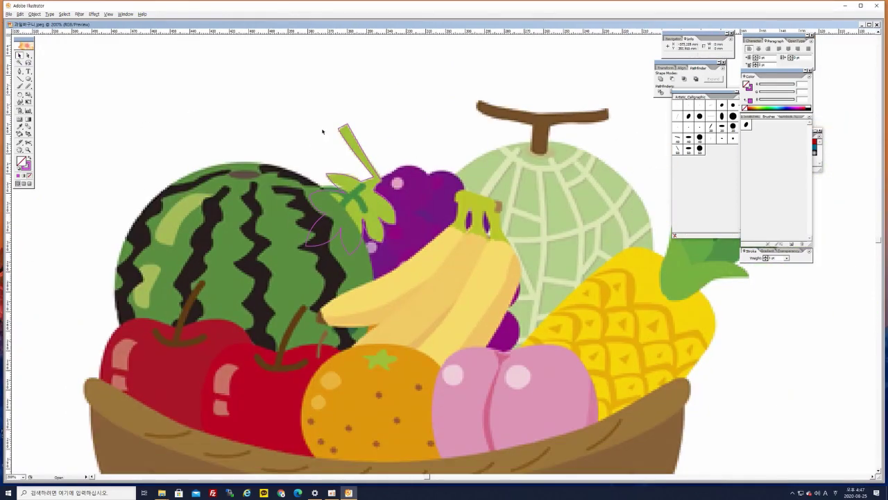
key("ctrl+a")
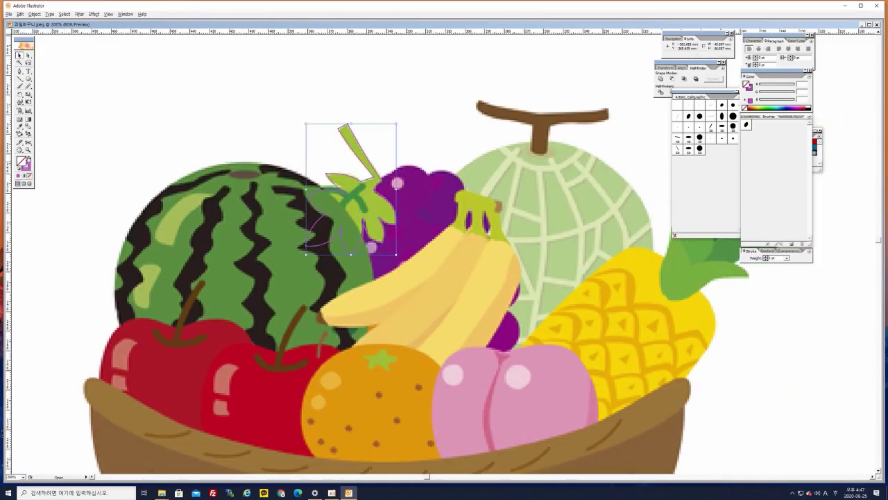
left_click(28, 159)
double_click(21, 163)
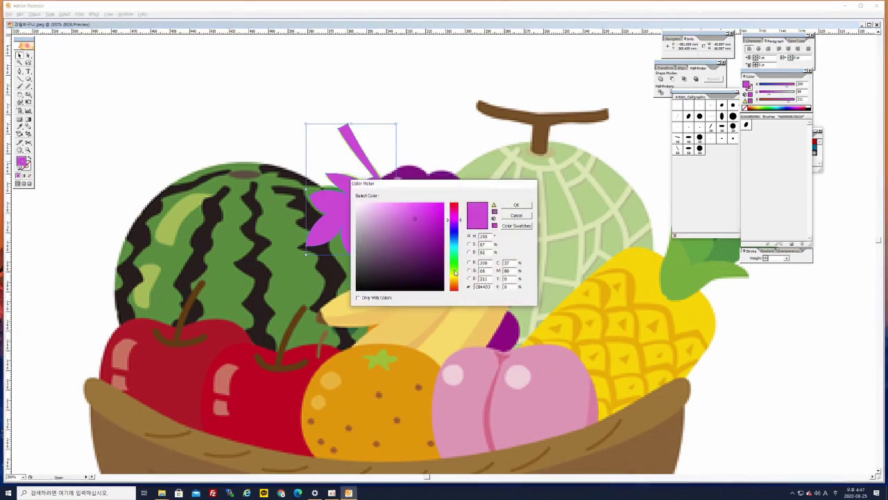
left_click(455, 270)
left_click(430, 228)
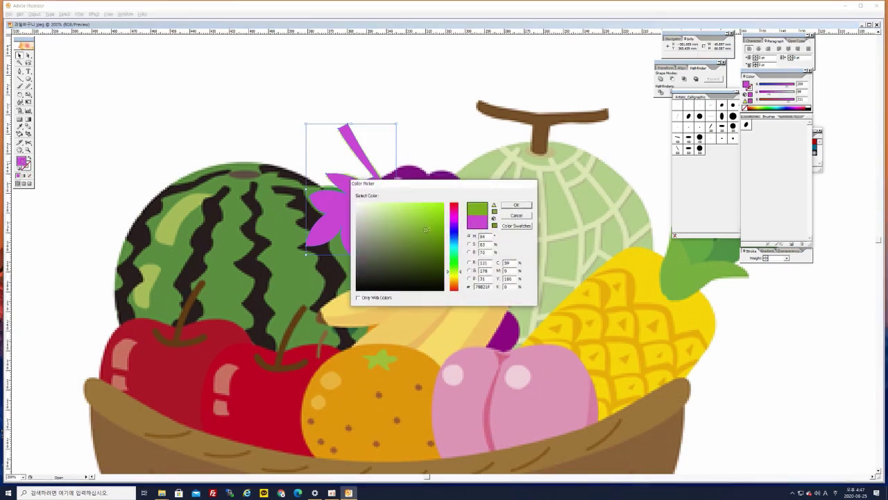
left_click(424, 223)
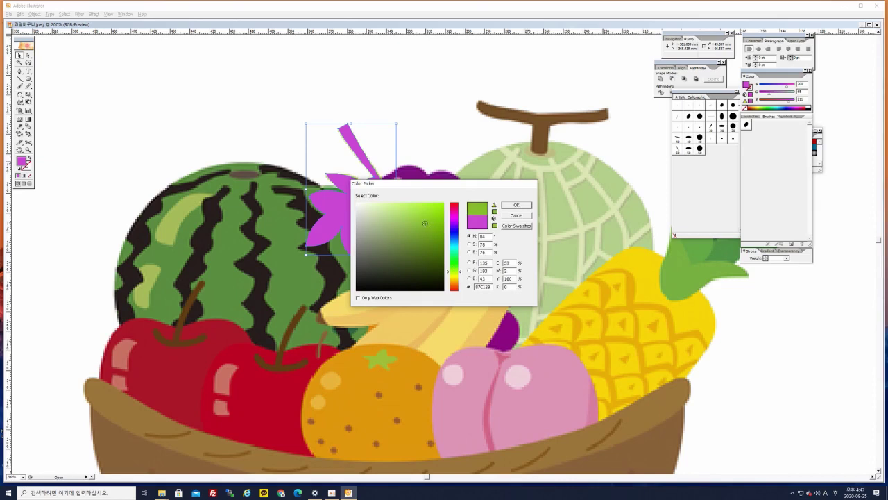
left_click(517, 205)
mouse_move(395, 197)
left_mouse_down()
mouse_move(478, 162)
mouse_move(386, 192)
left_mouse_up()
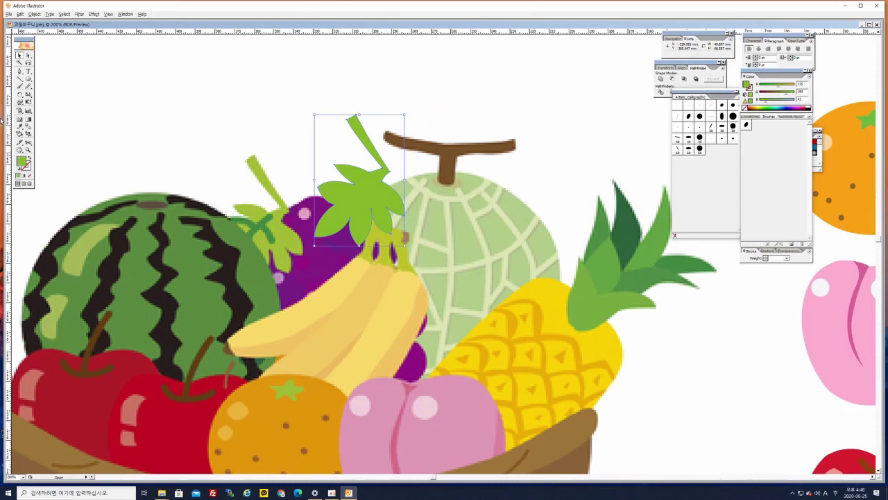
Set up the Paintbrush with a green stroke and no fill, a thin calligraphic brush, and a 0.25 pt stroke weight.
left_click(20, 86)
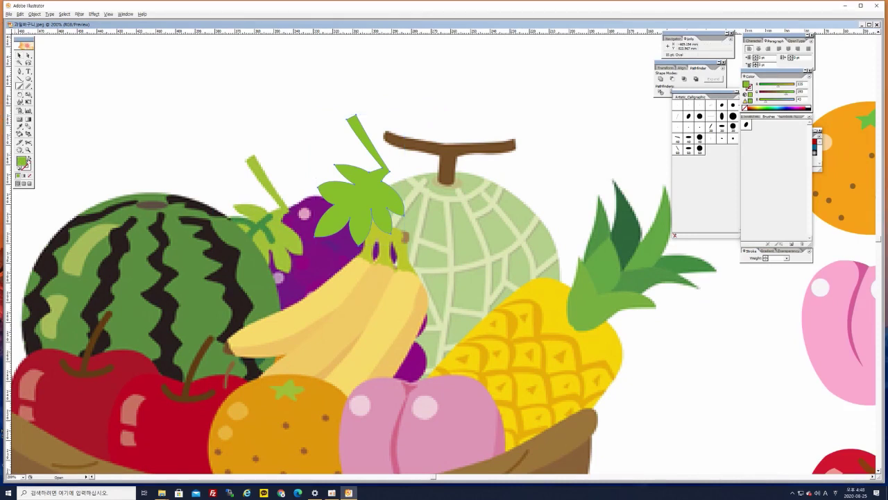
left_click(28, 159)
left_click(28, 159)
key("v")
key("b")
left_click(28, 159)
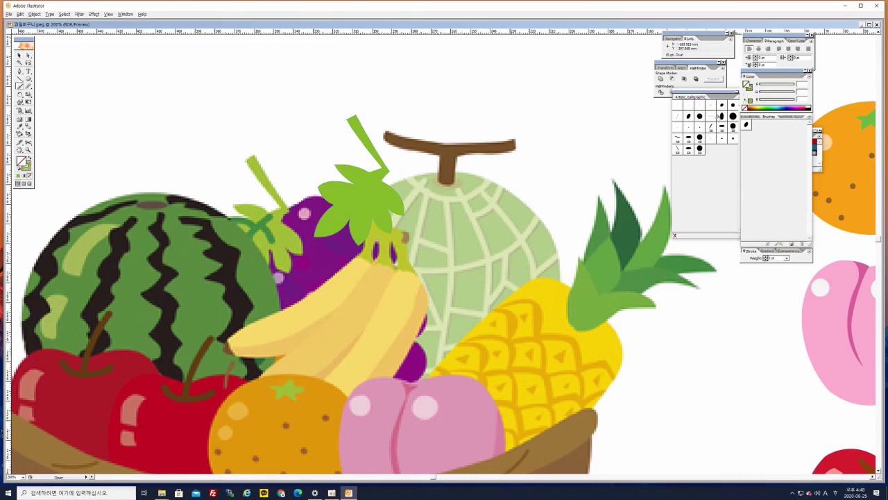
left_click(712, 105)
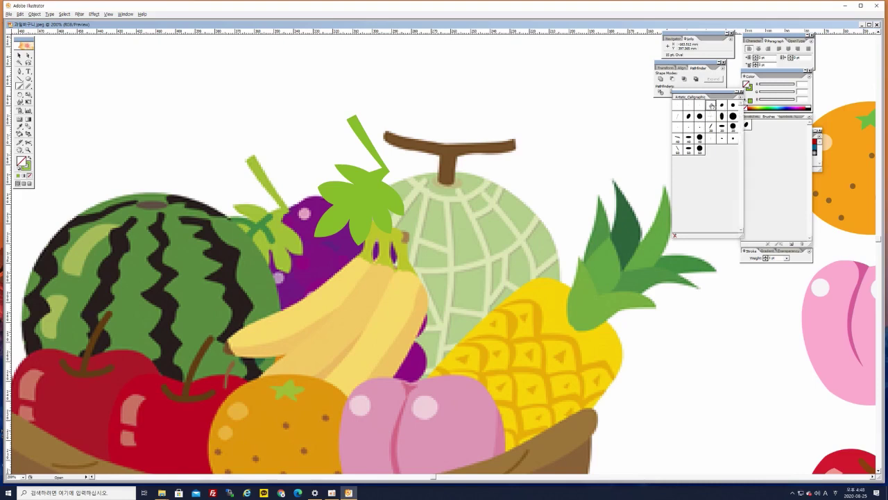
left_click(787, 259)
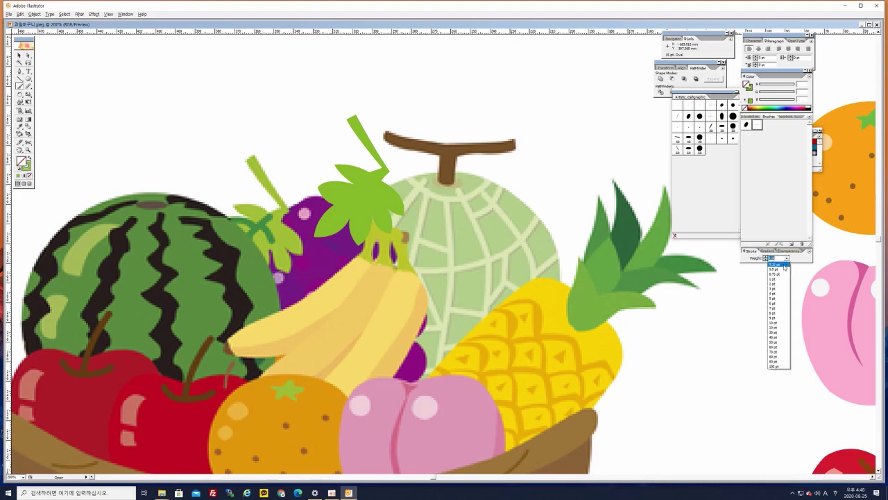
left_click(782, 265)
Change the brush stroke colour to a darker green for the leaf veins.
double_click(27, 167)
left_click(456, 269)
left_click(453, 266)
left_click(426, 249)
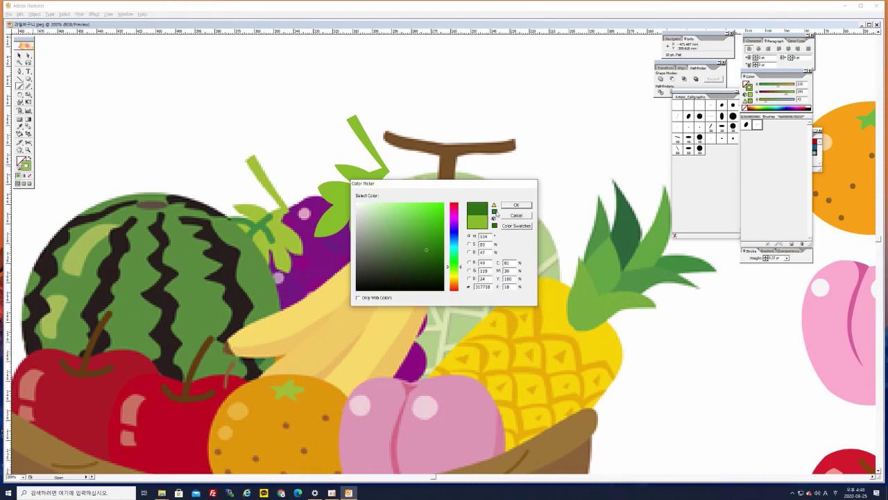
left_click(421, 238)
left_click(503, 207)
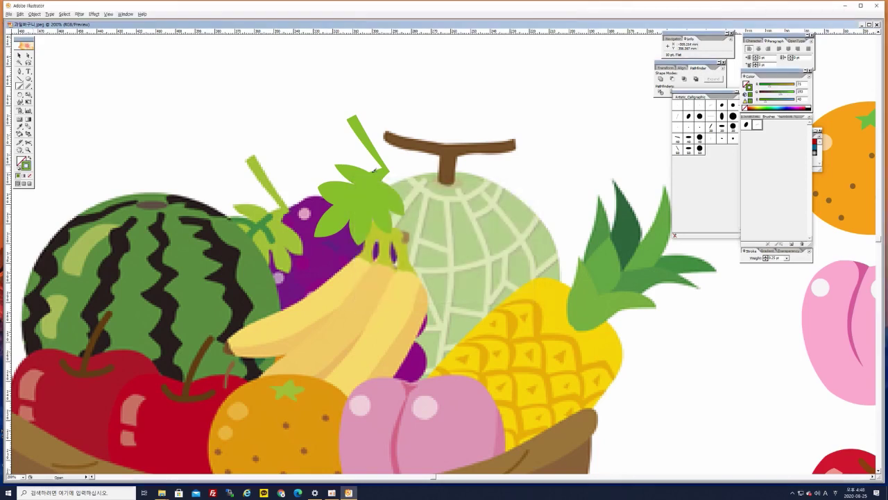
Paint a diagonal main vein from the leaf's stem base, set its stroke weight to 0.75 pt, and deselect it.
left_click_drag(377, 177, 337, 213)
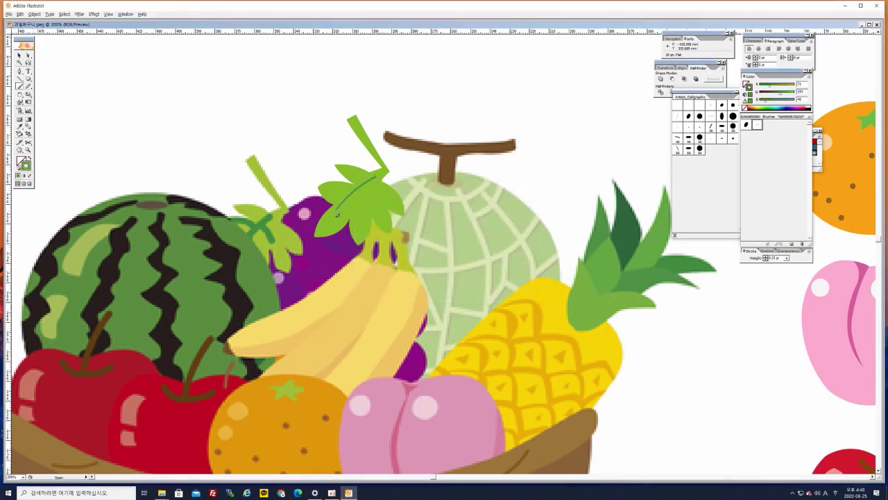
left_click(786, 258)
left_click(777, 280)
left_click(787, 258)
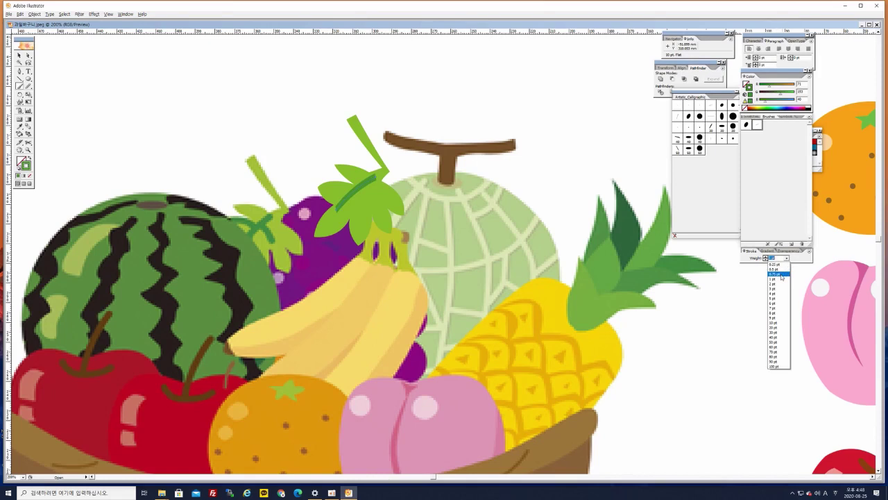
left_click(783, 274)
left_click(20, 55)
left_click(99, 121)
Paint three short side veins branching from the leaf's main vein with the Paintbrush.
left_click(19, 85)
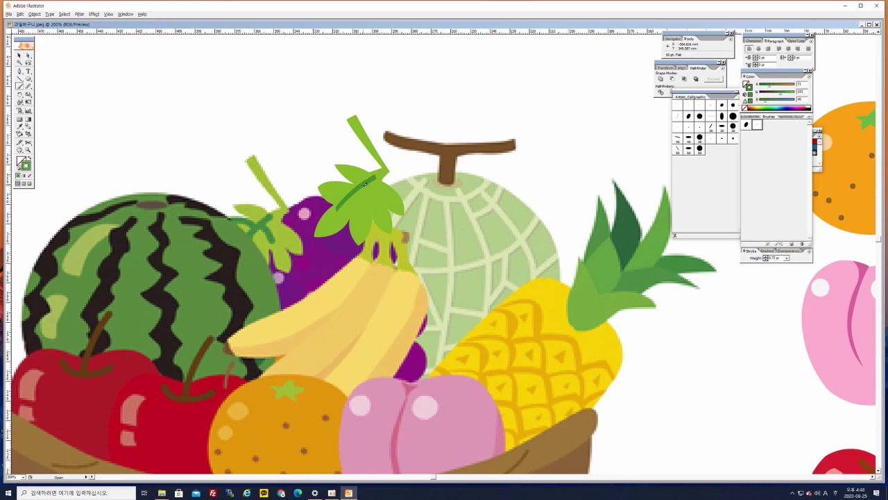
left_click_drag(362, 187, 378, 204)
left_click(19, 55)
left_click(20, 86)
left_click_drag(349, 191, 323, 187)
left_click(20, 55)
left_click(20, 85)
left_click_drag(347, 198, 359, 215)
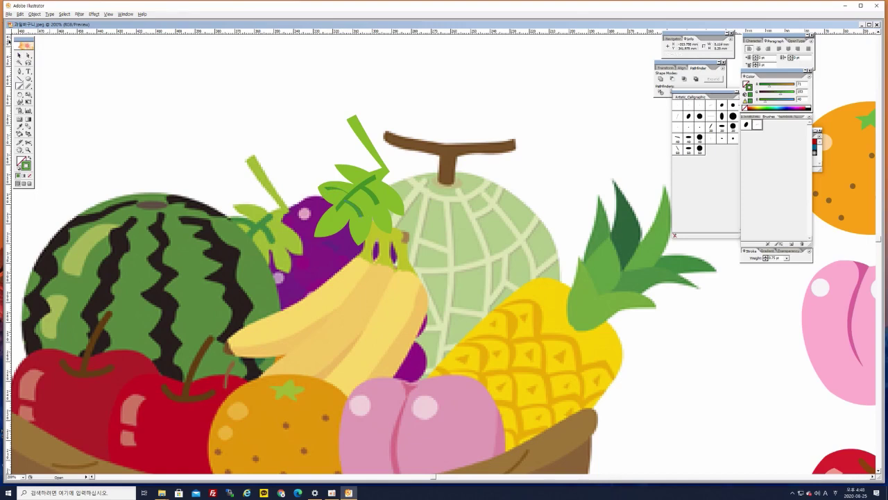
Select the leaf with its veins and move it onto the upper left of the drawn grape bunch.
left_click(19, 55)
mouse_move(275, 91)
left_mouse_down()
mouse_move(422, 190)
mouse_move(419, 244)
left_mouse_up()
left_click(415, 226)
key("ctrl+minus")
key("ctrl+minus")
key("ctrl+minus")
left_click_drag(487, 241, 368, 315)
left_click_drag(310, 305, 350, 124)
left_click(429, 137)
left_click(448, 149)
Select the whole grape bunch with its leaf and stem, and group it.
key("ctrl+plus")
key("ctrl+plus")
left_click_drag(445, 144, 512, 282)
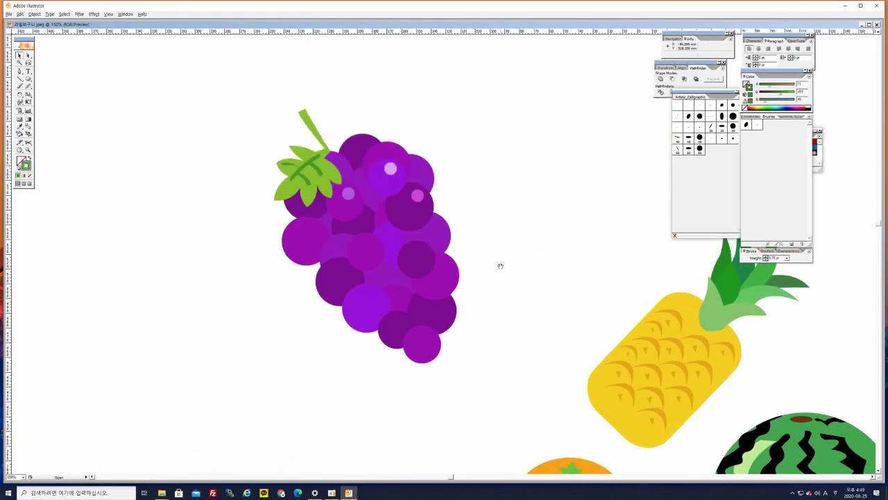
left_click_drag(260, 99, 503, 376)
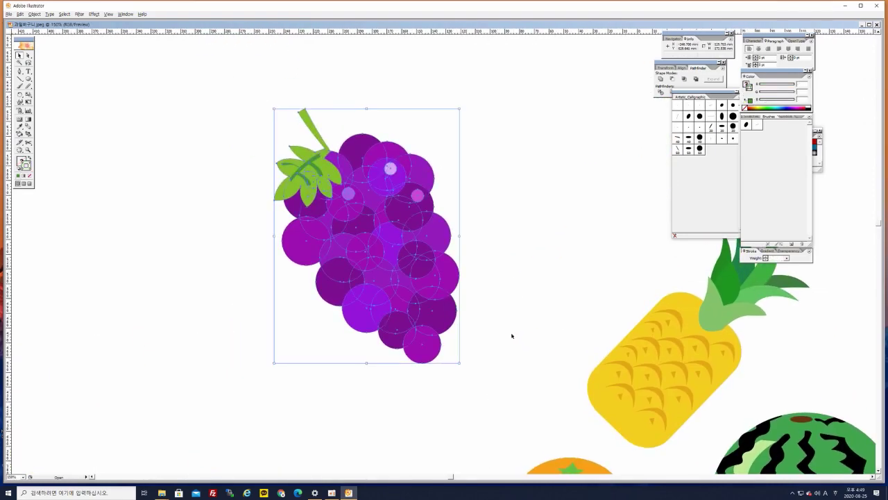
key("ctrl+g")
key("ctrl+c")
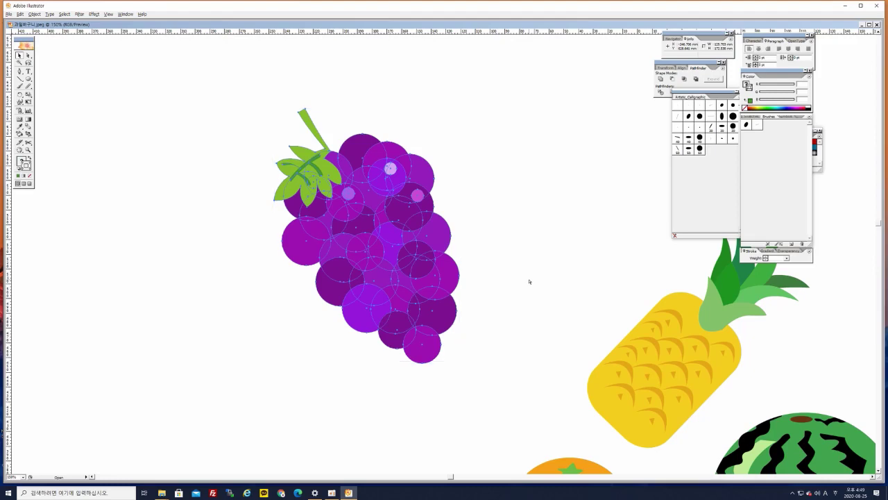
Scale down the grape group, place it beside the drawn pineapple above the orange, and deselect it.
key("ctrl+minus")
key("ctrl+minus")
key("ctrl+minus")
left_click_drag(589, 278, 502, 198)
left_click_drag(361, 209, 342, 185)
left_click_drag(321, 148, 358, 213)
left_click(422, 159)
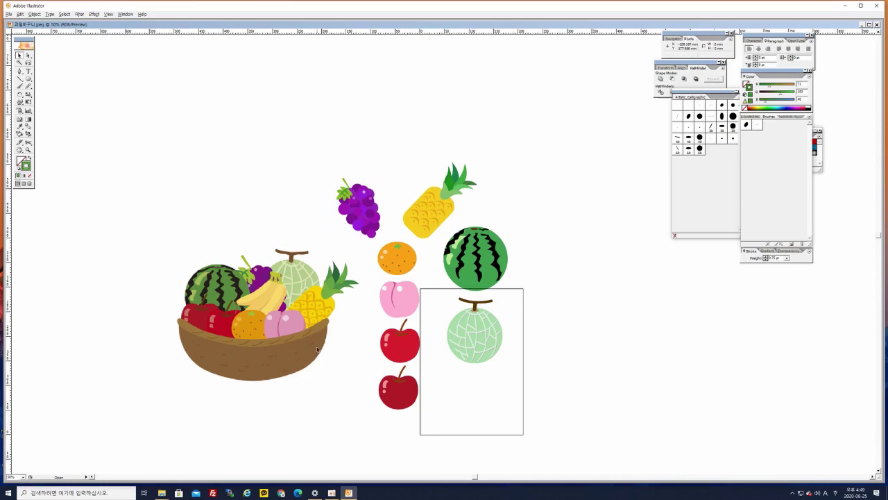
Trace the upper edge of the reference basket's rim from its left end to its right end with the Pen tool.
key("ctrl+plus")
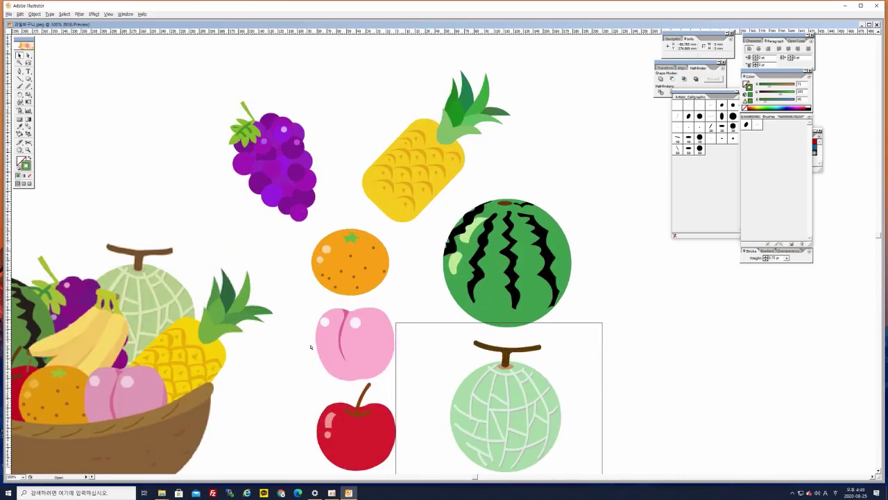
left_click_drag(311, 347, 559, 222)
left_click_drag(465, 276, 458, 247)
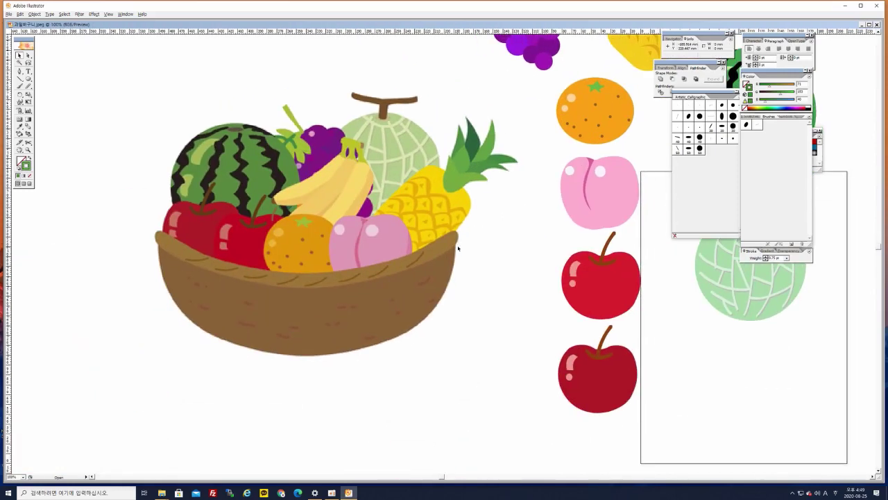
left_click(20, 71)
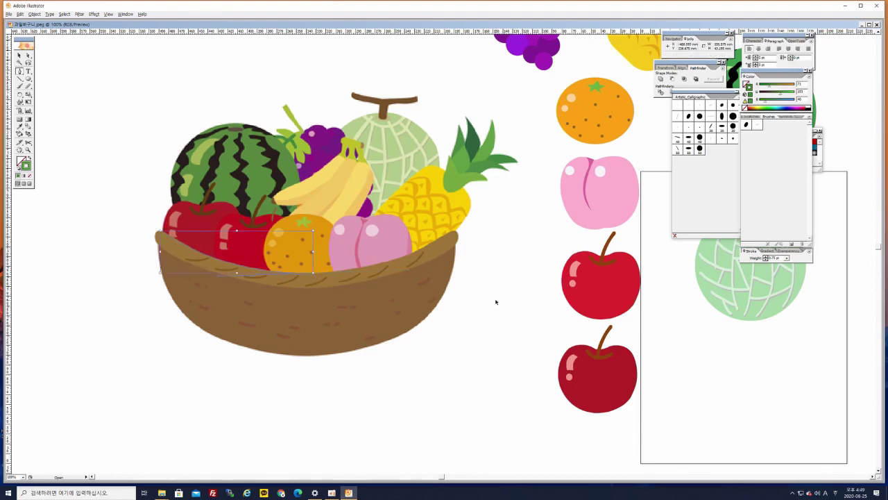
key("ctrl+plus")
left_click_drag(449, 283, 527, 245)
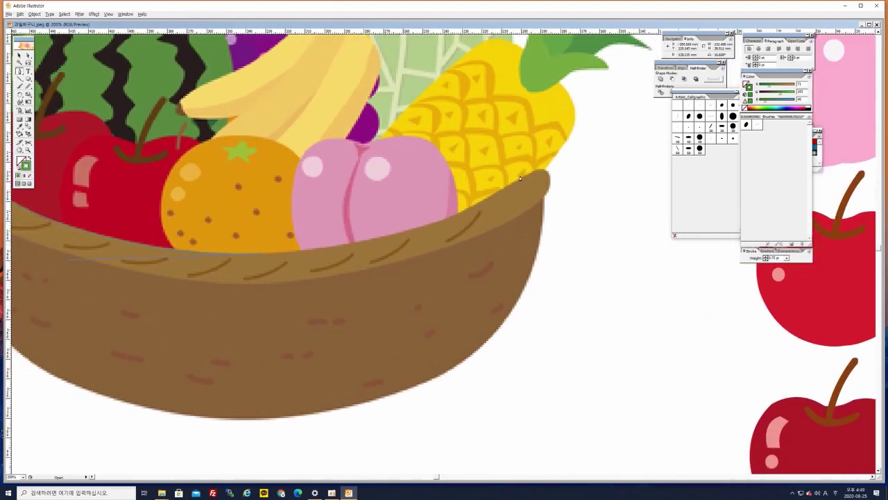
left_click_drag(524, 176, 633, 98)
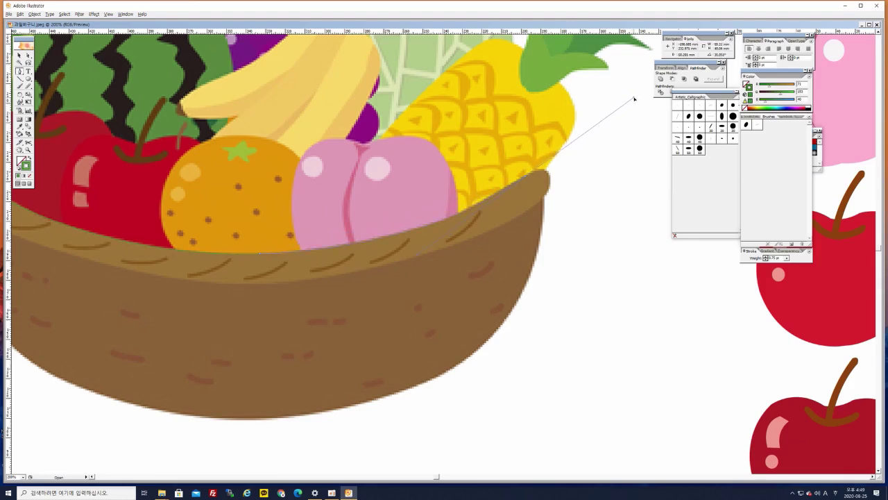
left_click(525, 178)
Continue the path around the rim's right end and back along its lower edge, close the rim outline at the left end, and deselect it.
left_click_drag(544, 197, 525, 228)
left_click_drag(288, 324, 357, 306)
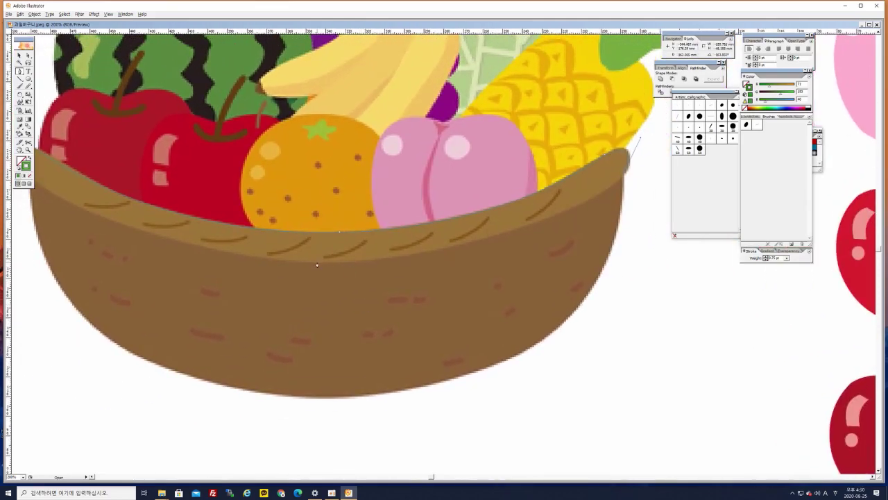
left_click_drag(316, 266, 318, 264)
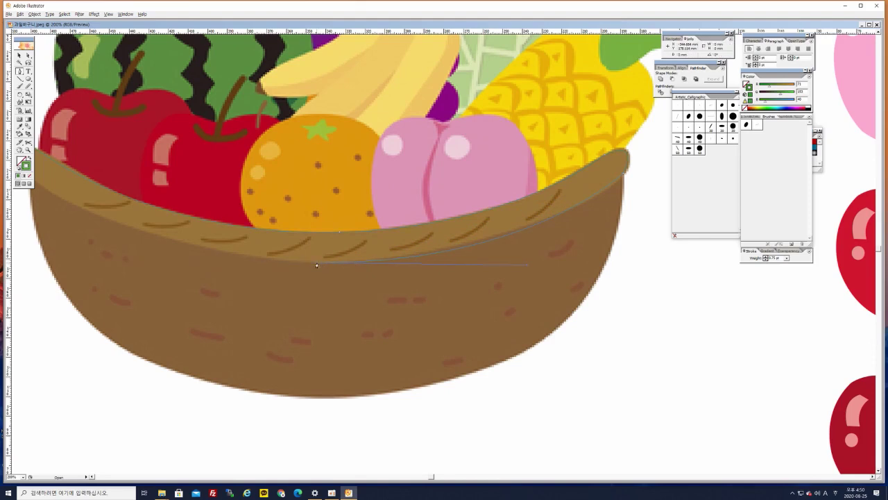
left_click_drag(270, 287, 506, 343)
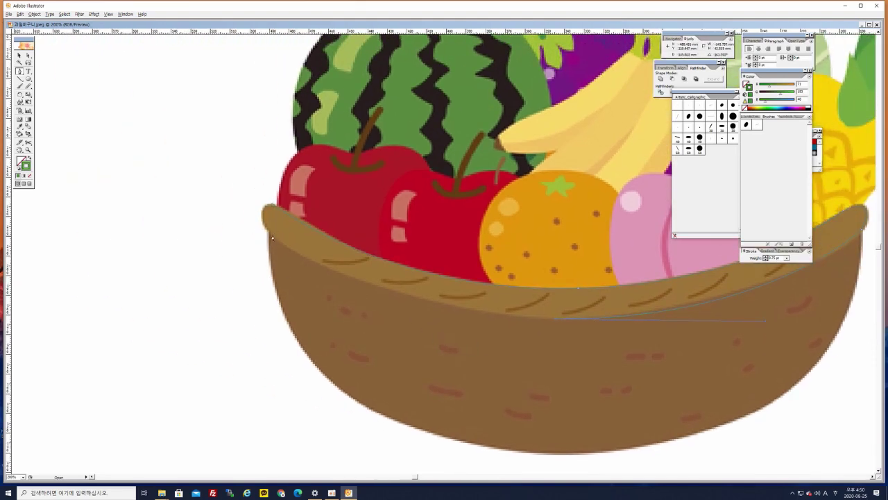
left_click_drag(270, 235, 182, 160)
left_click(270, 236)
left_click_drag(271, 205, 298, 199)
left_click(19, 55)
left_click(123, 124)
Trace the basket body with the Pen tool from the rim's right end down the curved side to the bottom centre.
key("ctrl+minus")
key("ctrl+minus")
left_click_drag(449, 268, 339, 197)
left_click(20, 71)
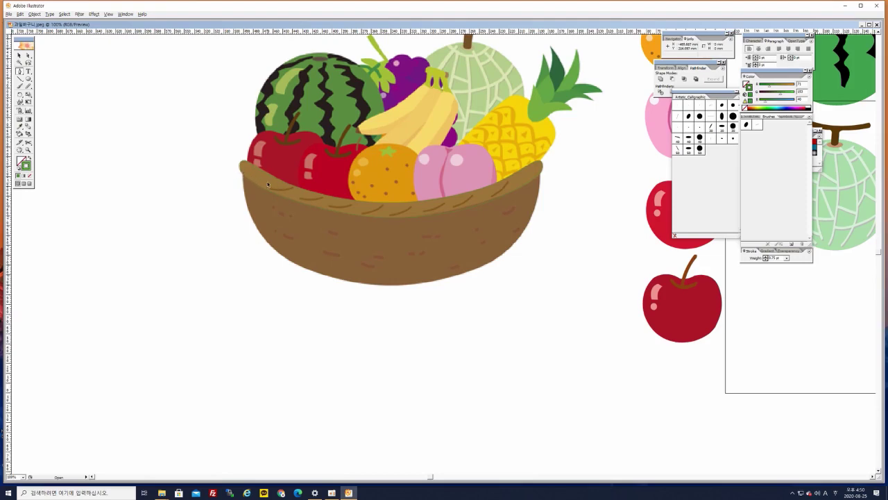
key("ctrl+plus")
scroll(491, 199, "right", 2)
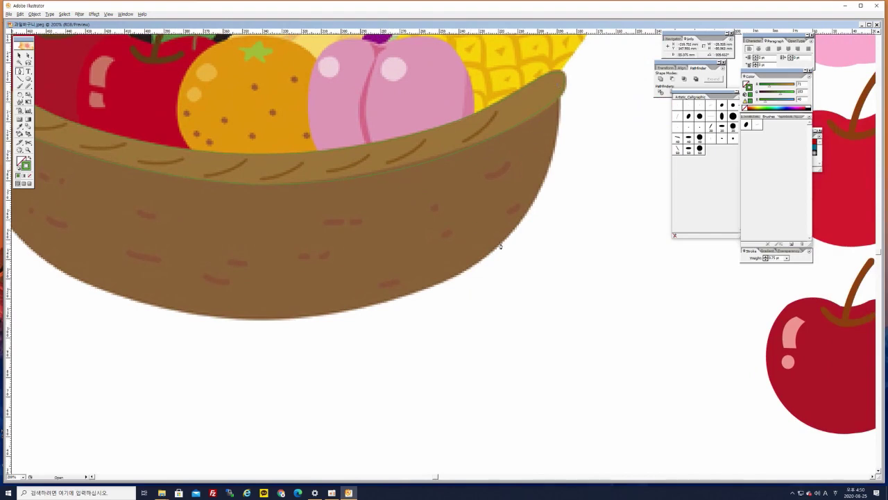
left_click_drag(497, 247, 425, 306)
left_click_drag(492, 252, 626, 257)
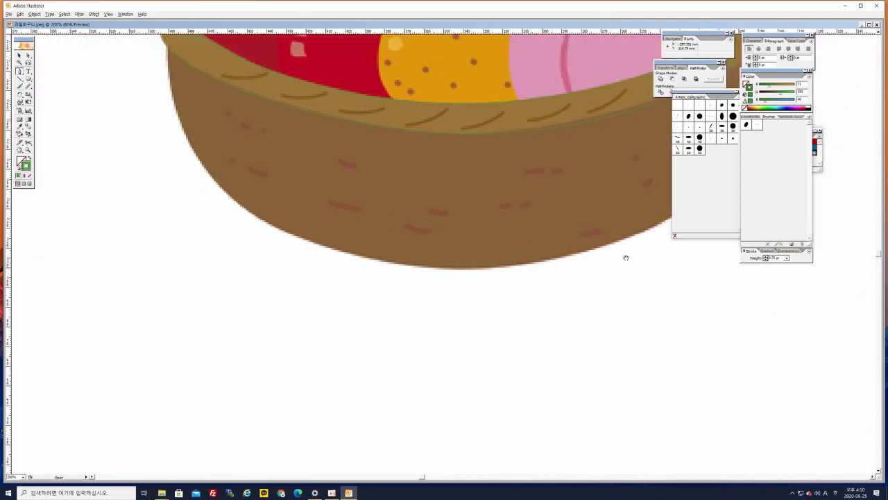
left_click_drag(535, 257, 455, 296)
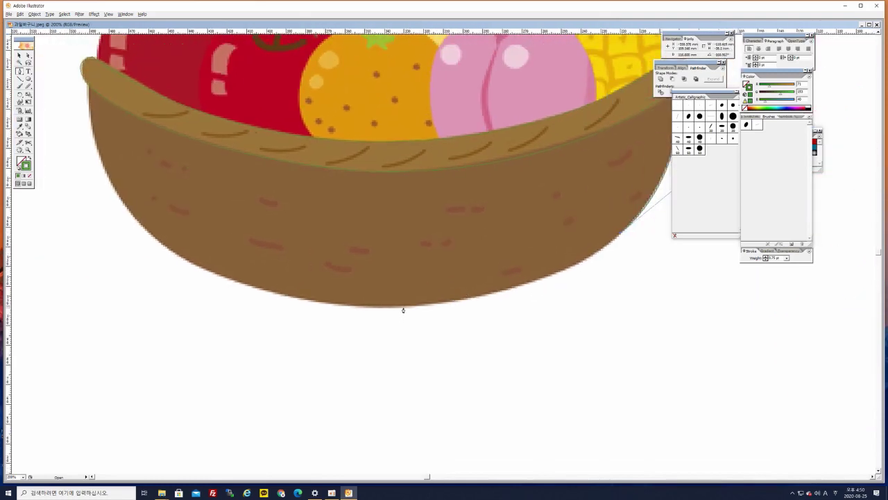
left_click_drag(405, 308, 241, 320)
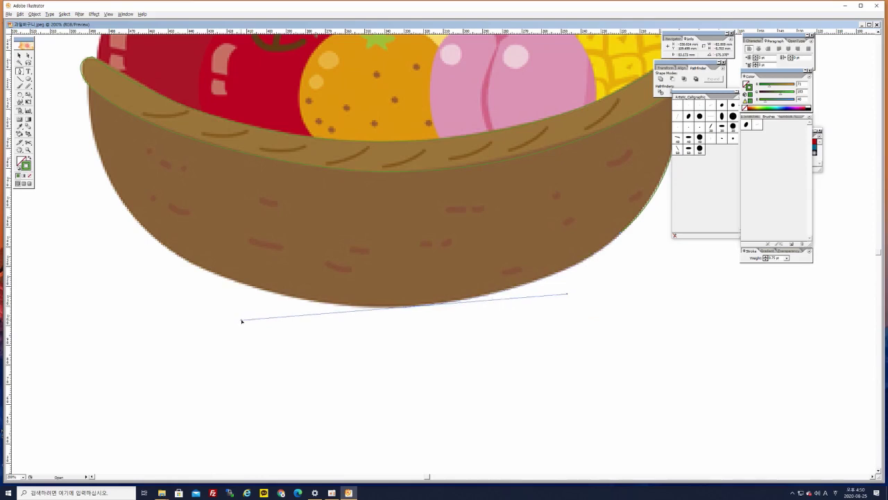
left_click(405, 308)
Continue the body path from the bottom centre up the curved left side to the rim's left end.
left_click_drag(190, 261, 315, 267)
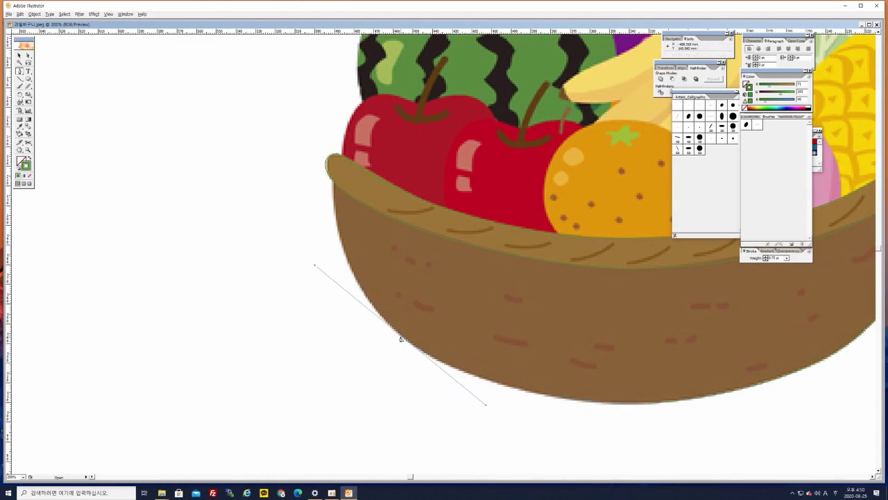
left_click(401, 340)
left_click_drag(427, 268, 376, 334)
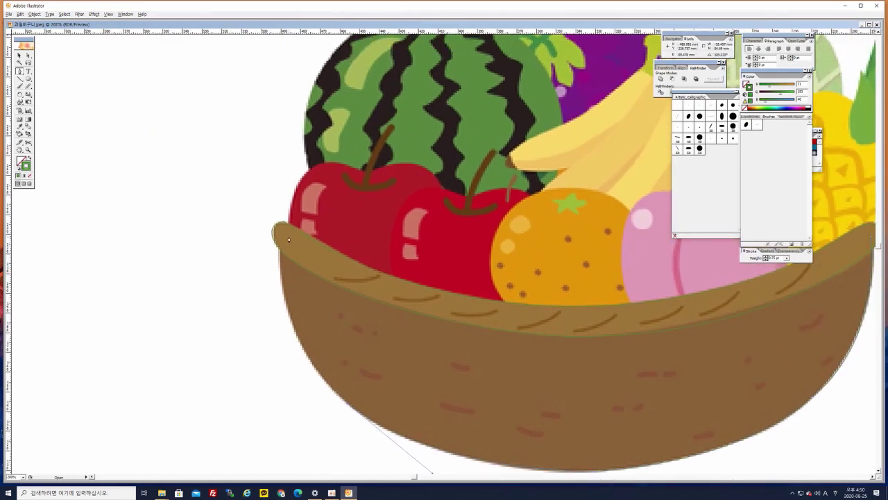
left_click_drag(281, 244, 291, 143)
left_click(281, 243)
Close the basket body outline with straight segments running inside the rim band to the right end.
left_click_drag(539, 291, 405, 252)
left_click(314, 271)
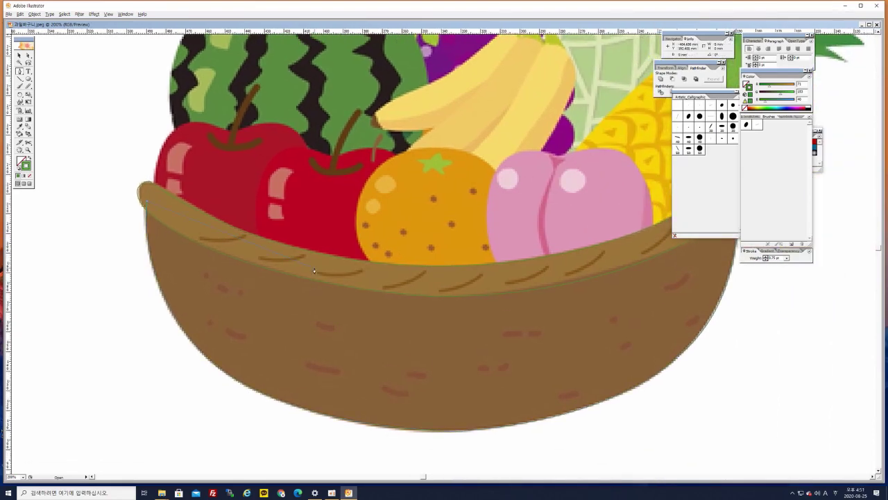
left_click_drag(535, 274, 314, 324)
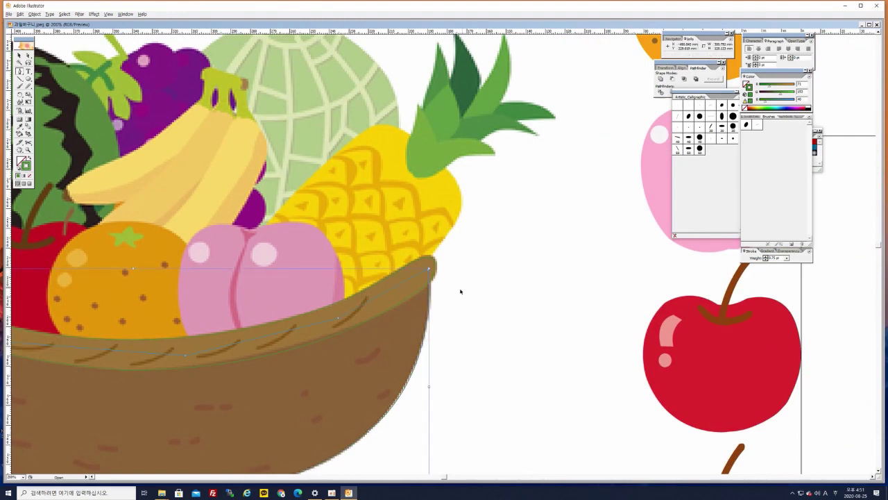
left_click(427, 273)
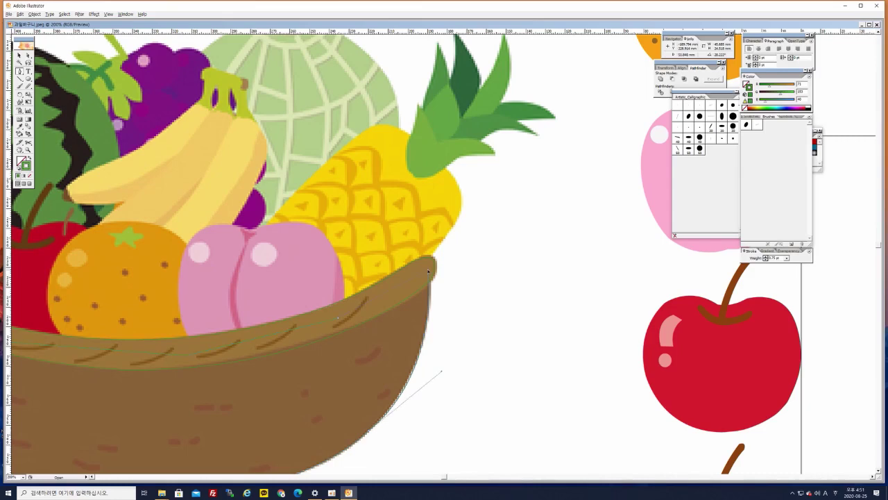
Give the basket body shape a dark brown fill, 774E13, with no outline.
left_click(19, 56)
left_click_drag(192, 212, 369, 141)
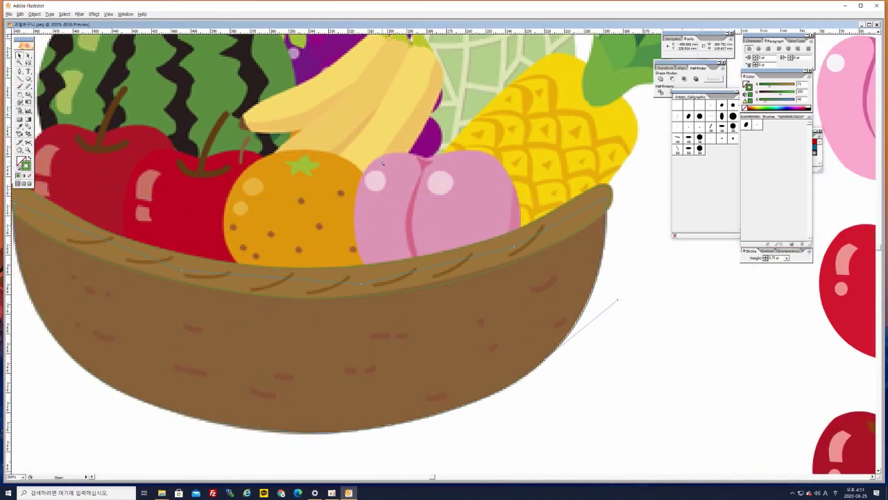
key("ctrl+minus")
left_click_drag(569, 313, 229, 200)
left_click(86, 318)
left_click_drag(213, 318, 291, 294)
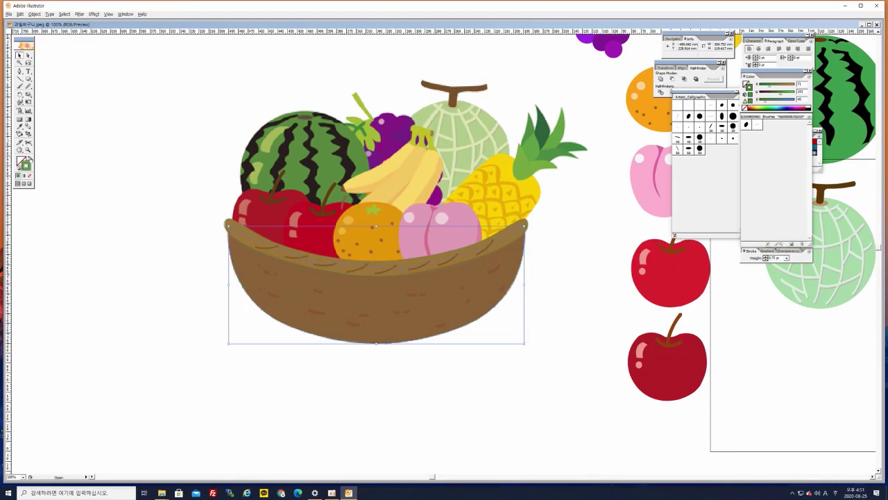
left_click(30, 159)
double_click(20, 162)
left_click(457, 281)
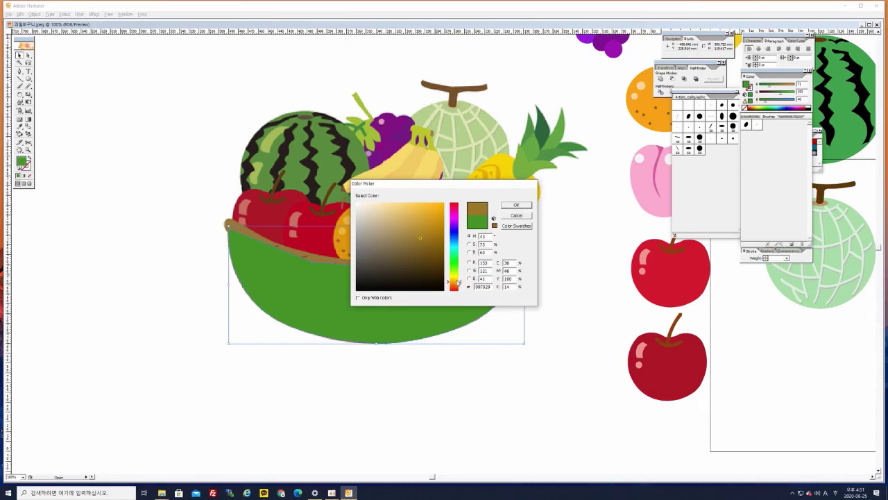
left_click(457, 283)
left_click(430, 248)
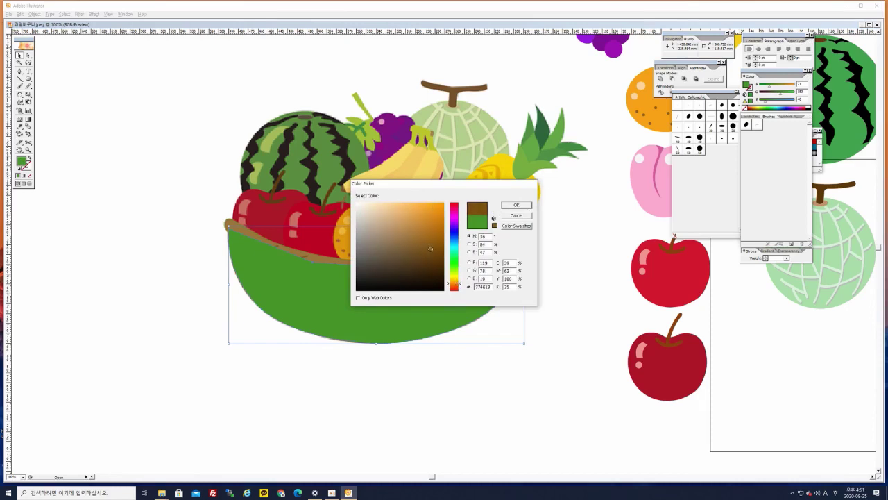
left_click(517, 205)
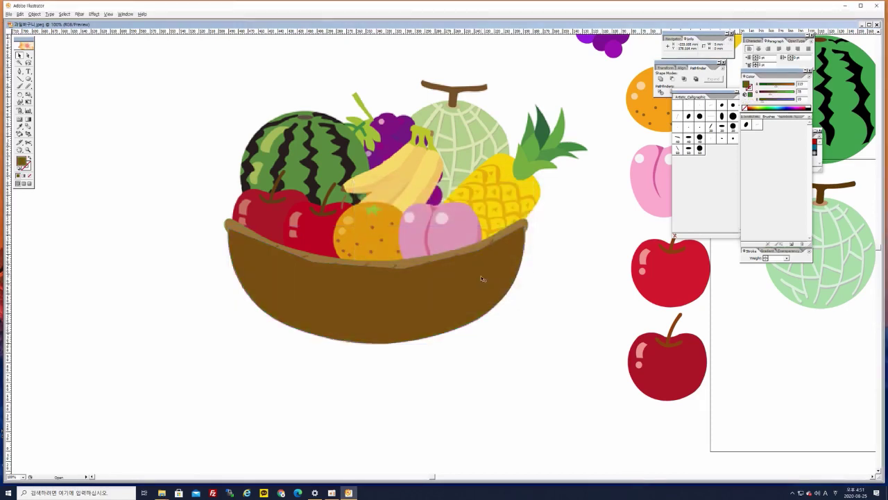
Undo a trial move of the basket body, then select the rim outline and bring it to the front.
left_click_drag(480, 278, 482, 325)
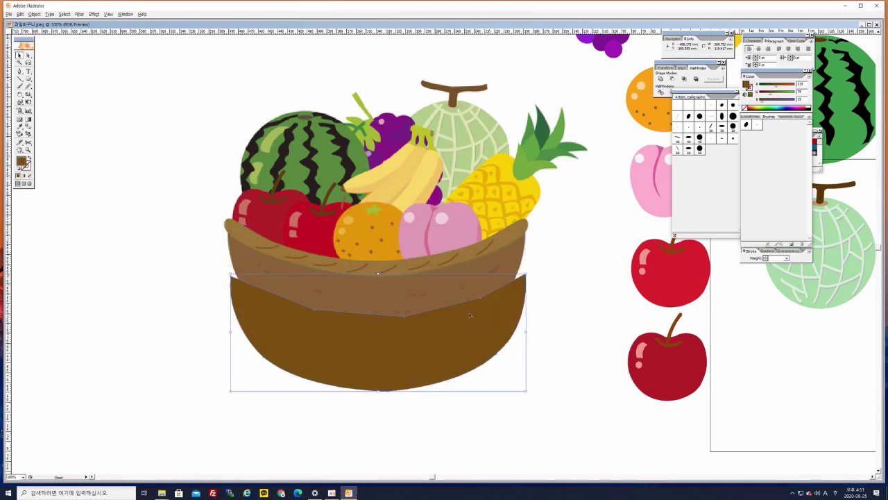
key("ctrl+z")
left_click(523, 219)
left_click(524, 223)
right_click(521, 222)
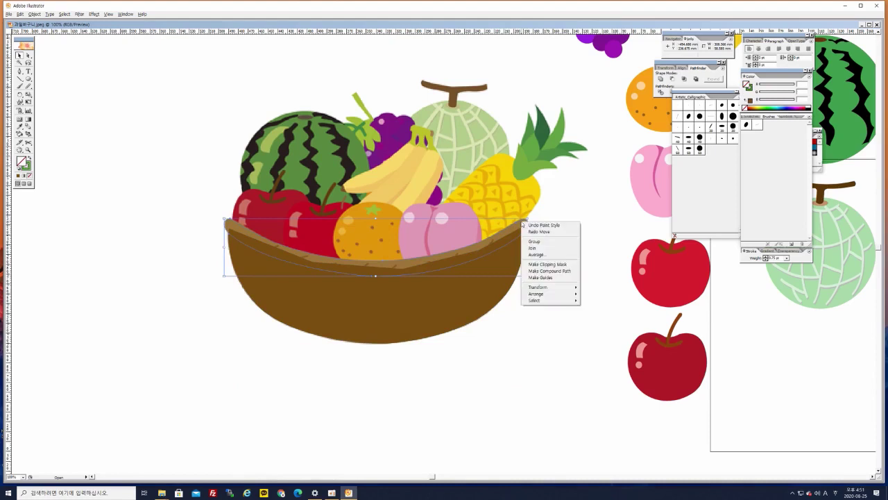
mouse_move(548, 295)
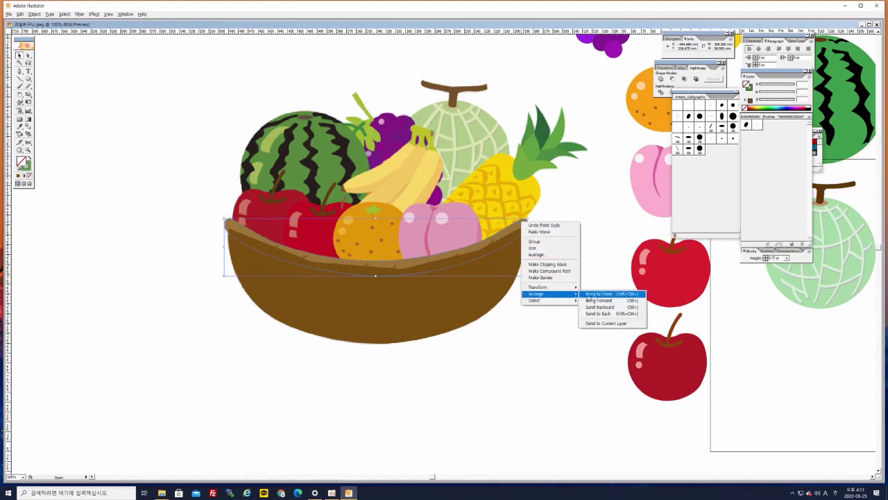
left_click(593, 296)
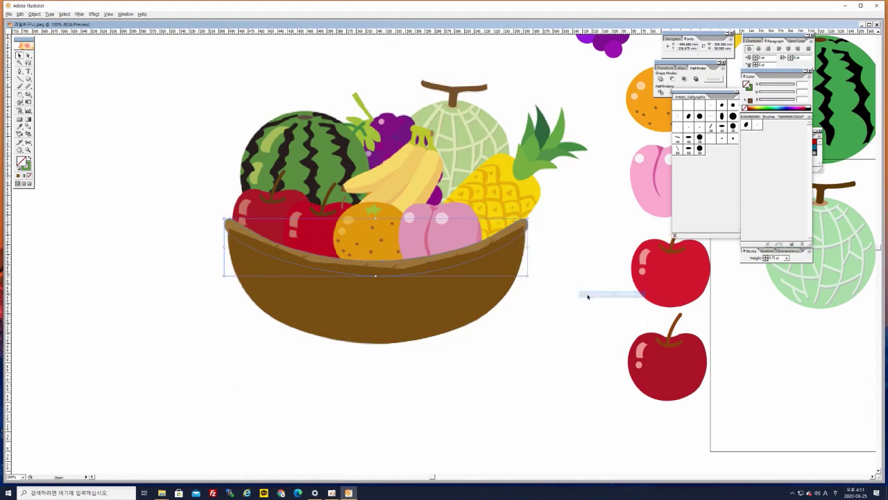
Give the rim shape an orange-brown fill, C47227, with no outline, and deselect it.
left_click(30, 158)
double_click(22, 161)
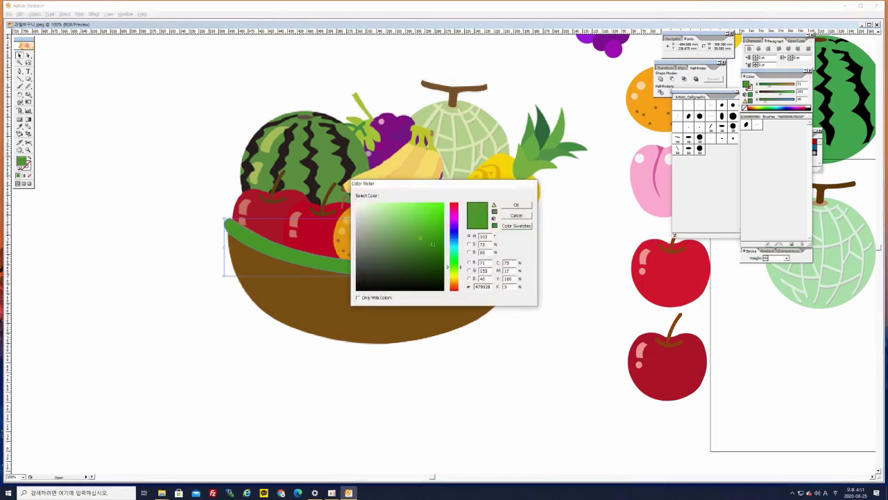
left_click_drag(457, 284, 458, 284)
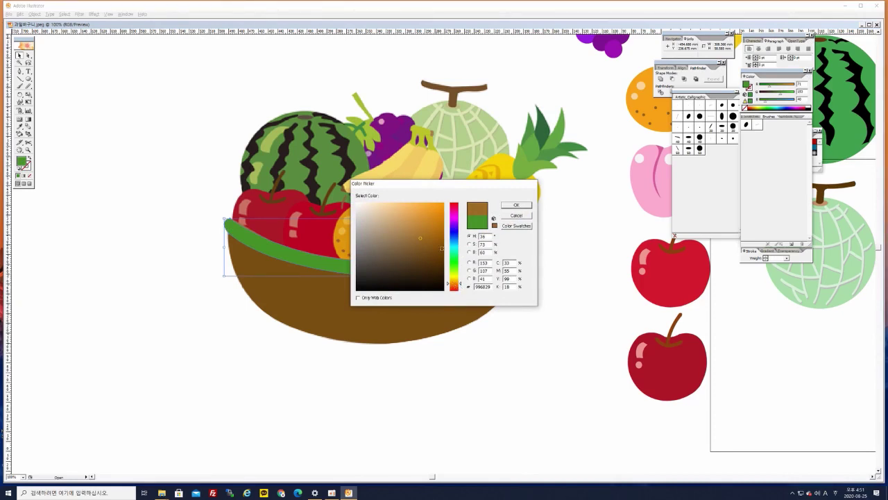
left_click_drag(456, 283, 456, 285)
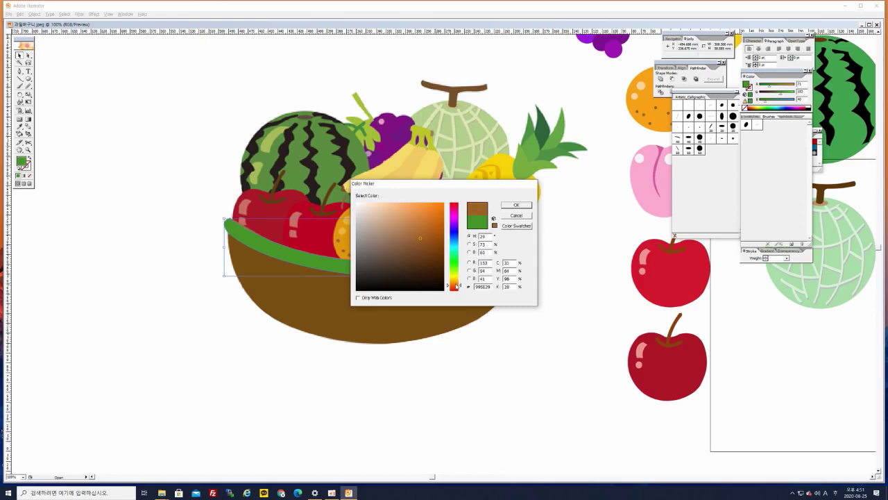
left_click(428, 222)
left_click(515, 205)
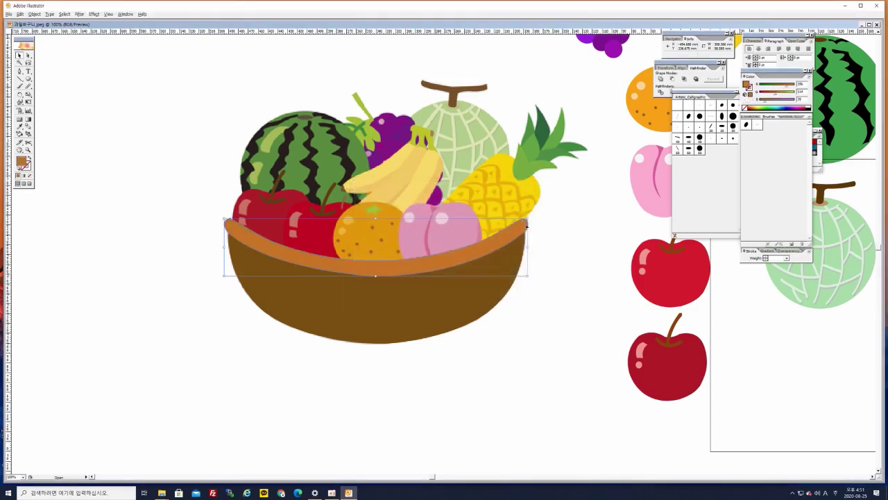
left_click(557, 239)
Select the drawn rim and basket body together, move them directly below the reference basket, and deselect them.
left_click_drag(474, 315, 418, 302)
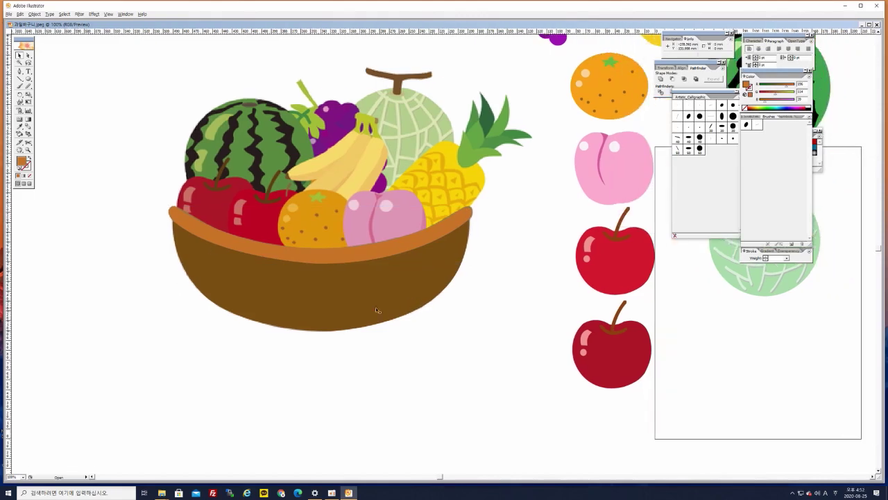
left_click_drag(136, 169, 485, 360)
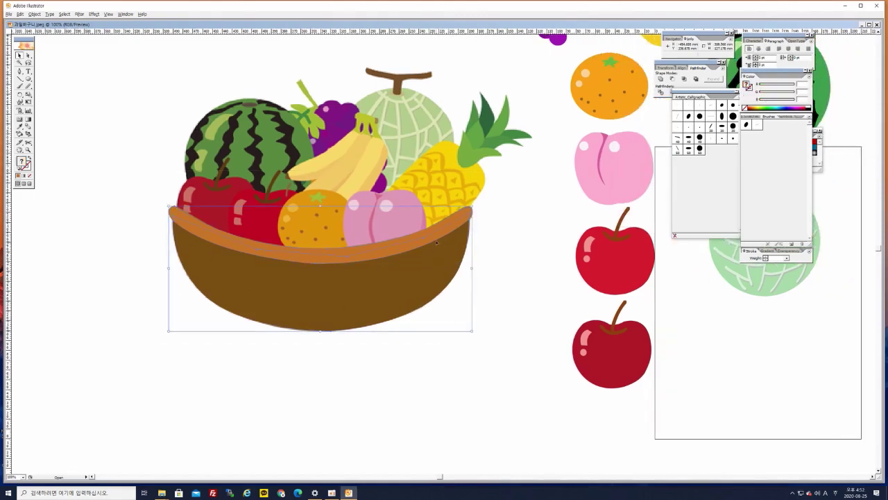
left_click_drag(446, 296, 453, 397)
left_click(472, 273)
Set the drawing colour to brown 7F4719, used as an outline colour with no fill.
left_click_drag(242, 270, 248, 217)
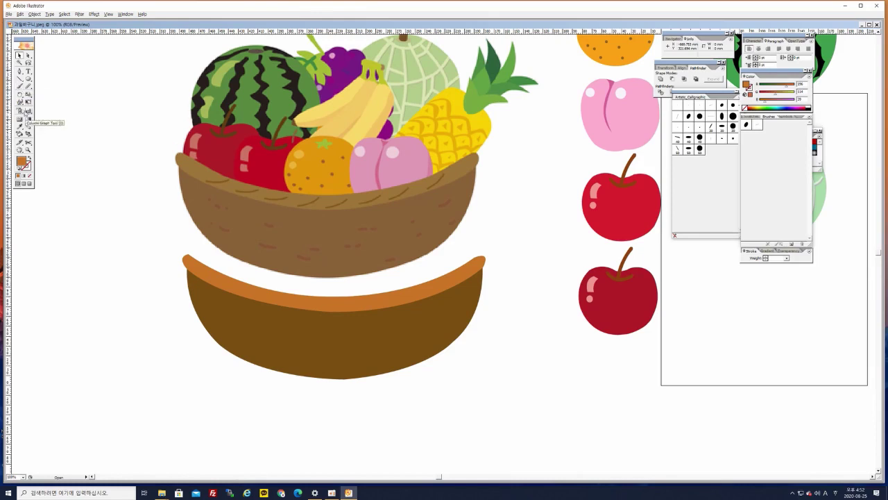
double_click(23, 164)
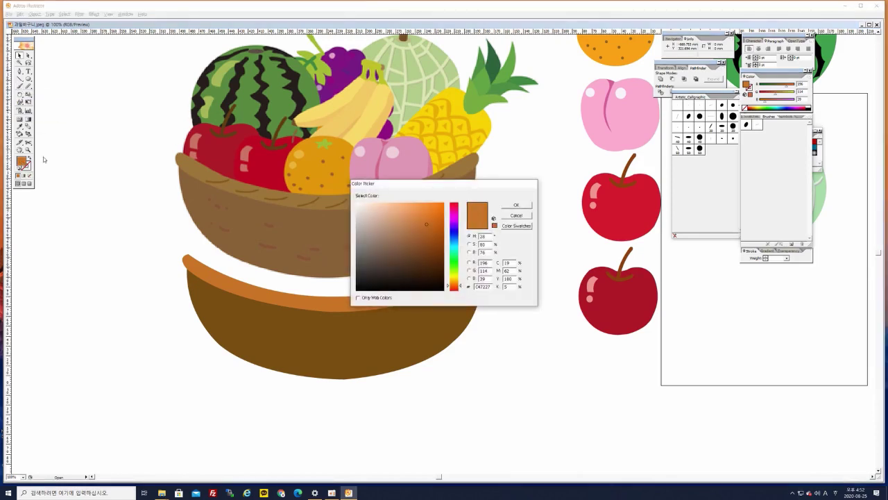
left_click(426, 247)
left_click(516, 205)
left_click(28, 164)
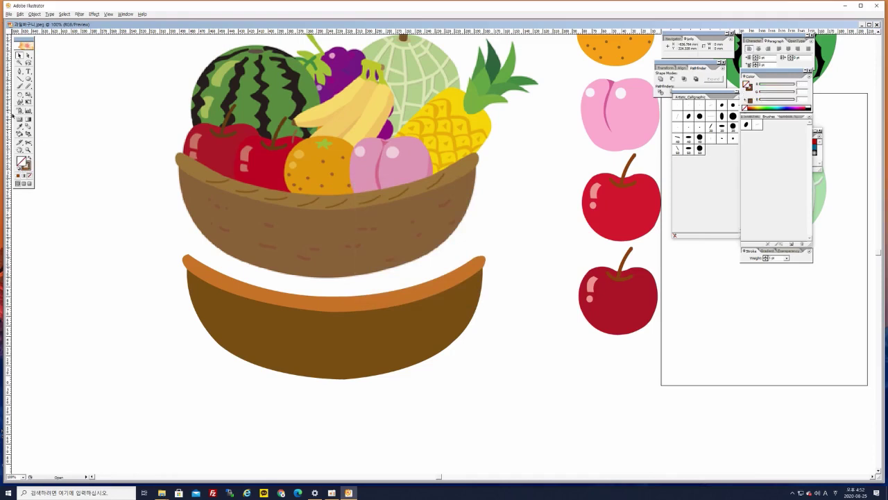
Paint a short slanted dash with the Paintbrush near the left end of the drawn rim.
left_click(20, 87)
left_click(787, 258)
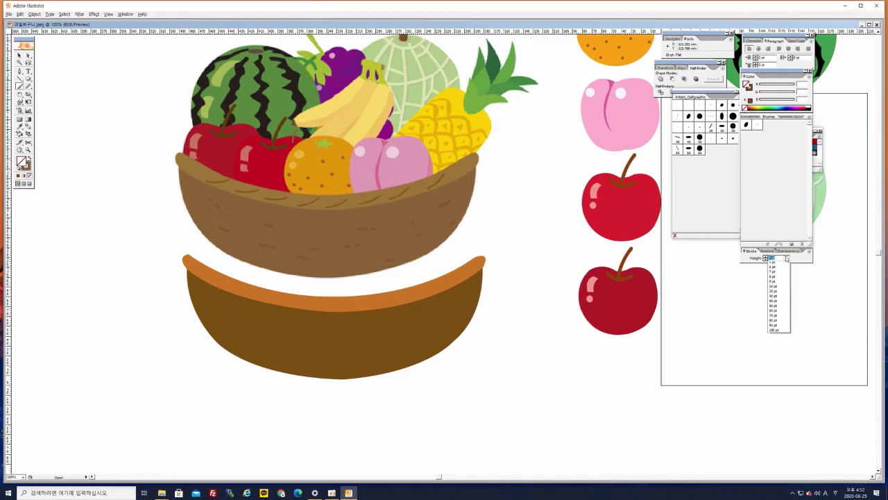
left_click(782, 269)
key("ctrl+plus")
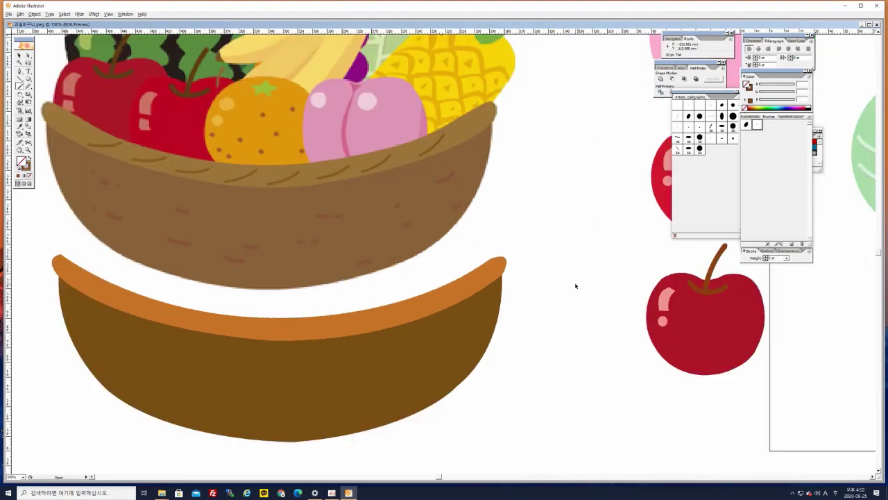
left_click_drag(181, 356, 224, 326)
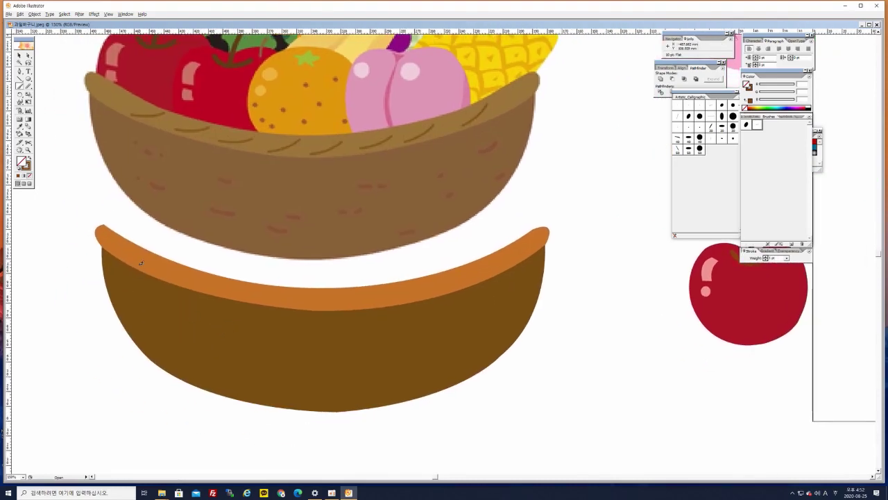
left_click_drag(141, 262, 160, 256)
Restyle the rim dash with a small round calligraphic brush and a 0.75 pt stroke weight.
left_click(786, 258)
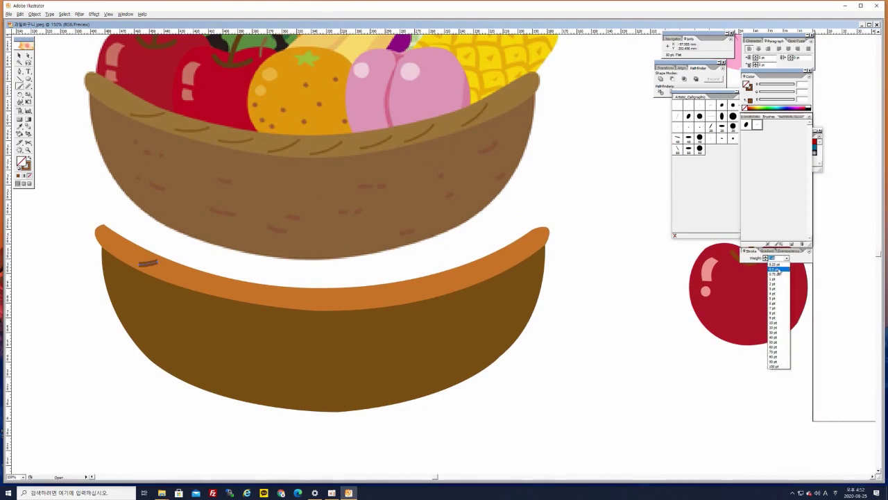
left_click(778, 264)
left_click(787, 258)
left_click(784, 270)
left_click(19, 56)
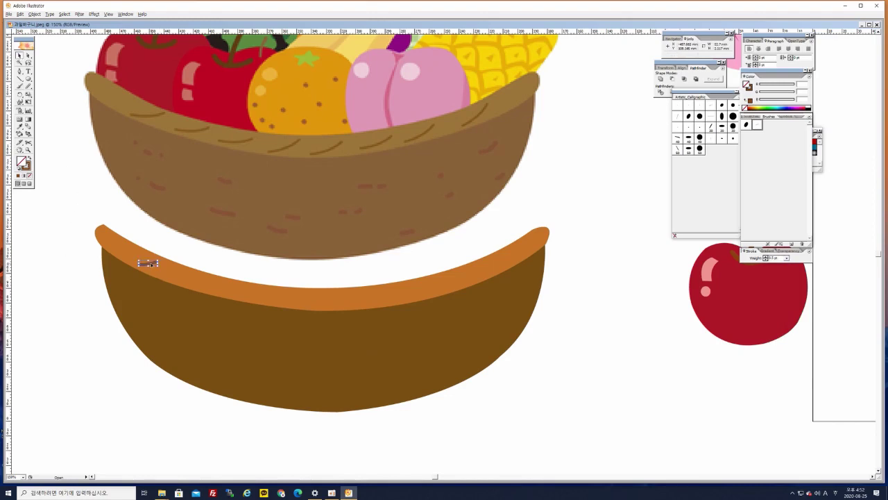
left_click(721, 139)
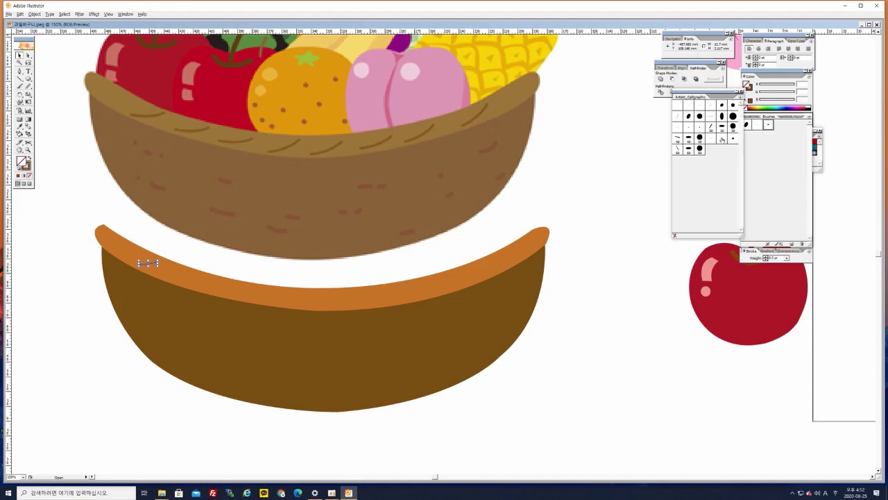
left_click(721, 139)
left_click(787, 257)
left_click(780, 277)
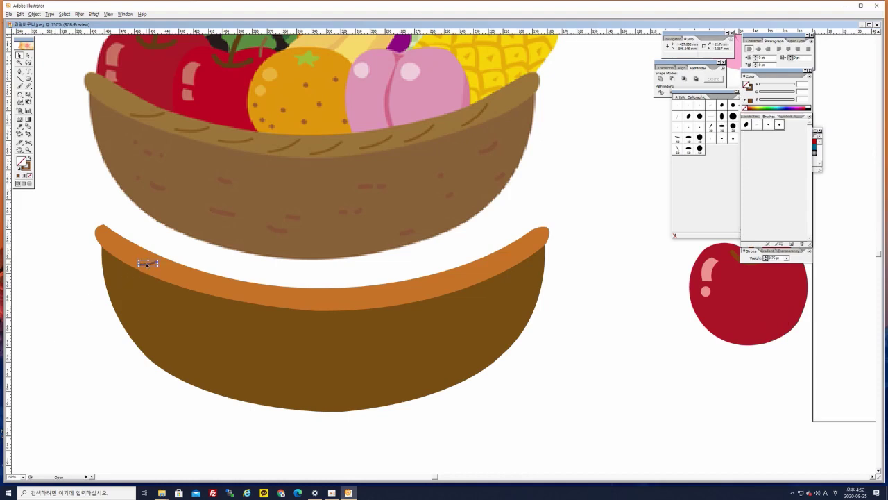
Copy the dash at even spacing along the left half of the rim, tilting the copy near the middle more steeply.
mouse_move(148, 264)
left_mouse_down()
mouse_move(254, 293)
mouse_move(238, 294)
left_mouse_up()
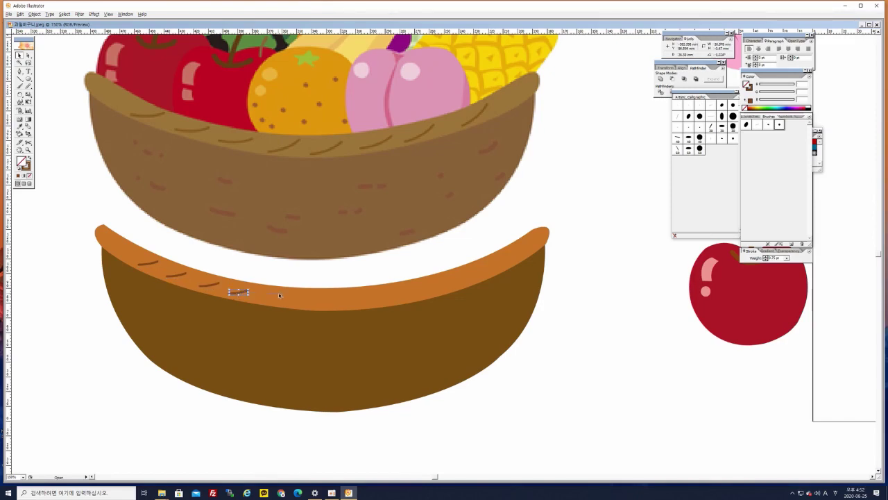
key("ctrl+d")
key("ctrl+d")
left_click_drag(313, 294, 303, 301)
scroll(314, 235, "down", 1)
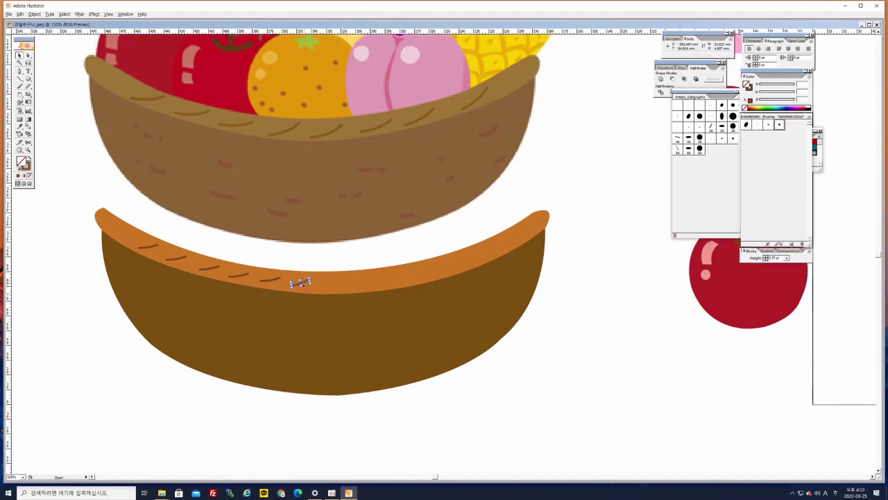
Copy the tilted dash along the right half of the rim, following its upward curve, and deselect.
left_click_drag(301, 285, 403, 270, "alt")
key("Up")
key("Up")
key("Right")
left_click_drag(402, 276, 457, 266, "alt")
left_click_drag(449, 268, 496, 248)
left_click(569, 268)
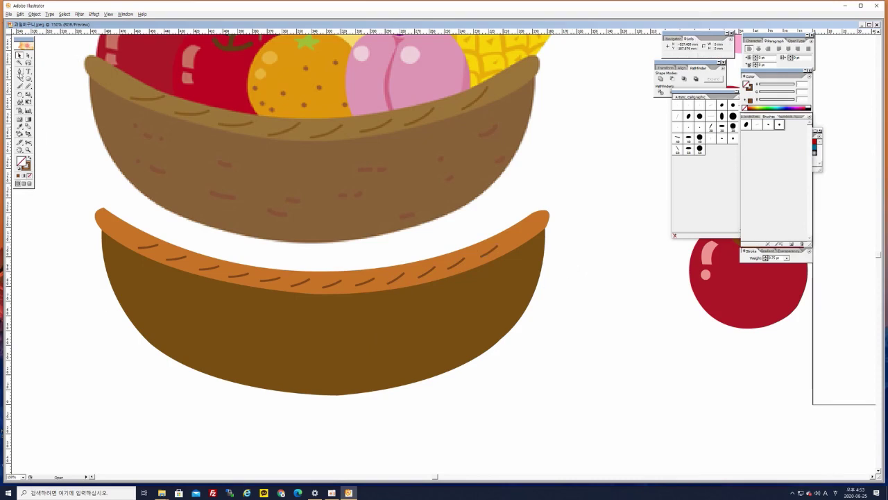
Set the Paintbrush outline colour to dark brown 4C2A11 and choose the 10 pt round calligraphic brush.
left_click(20, 87)
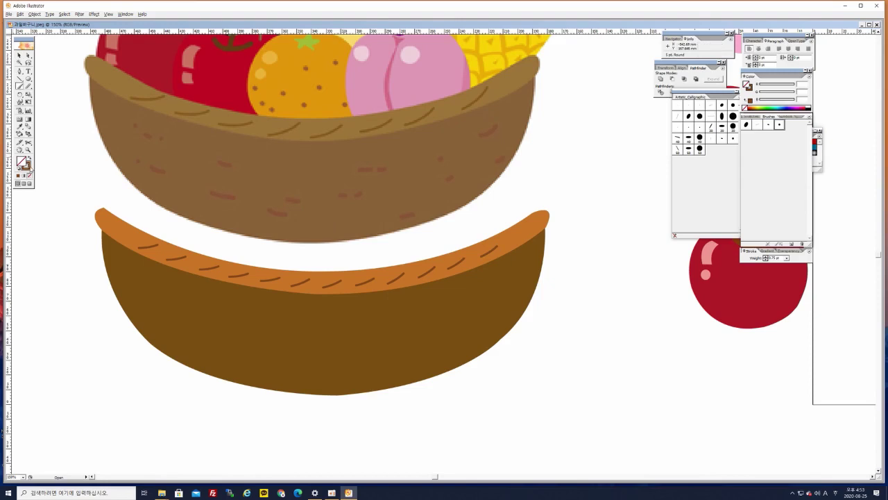
double_click(29, 169)
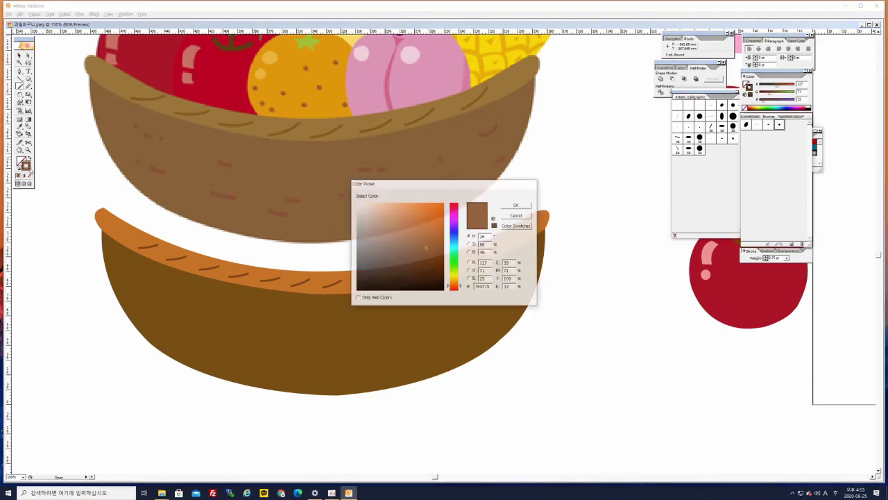
left_click(425, 263)
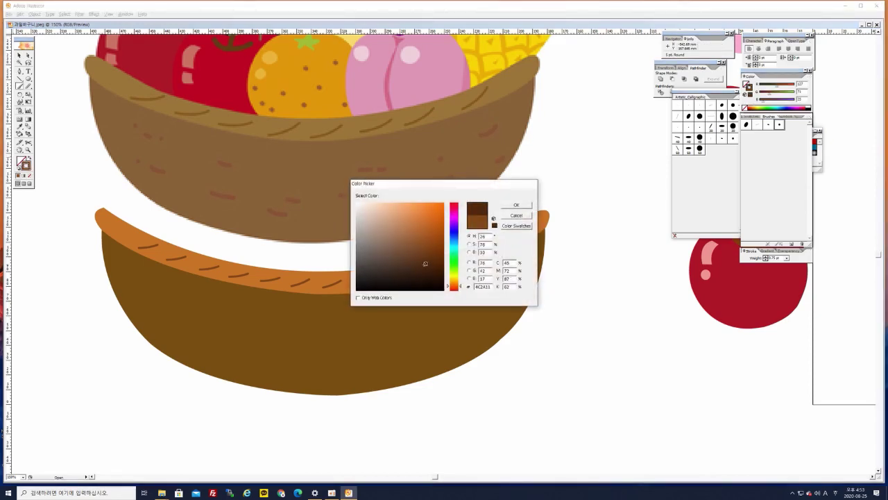
left_click(514, 206)
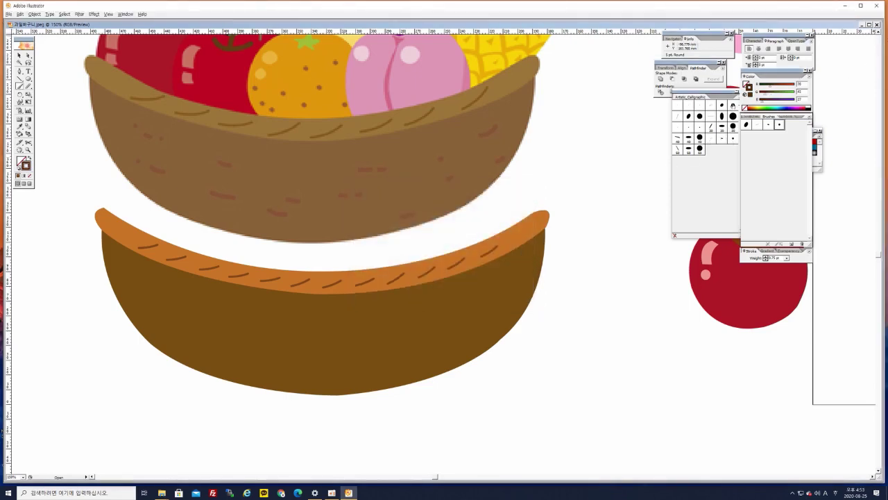
left_click(731, 105)
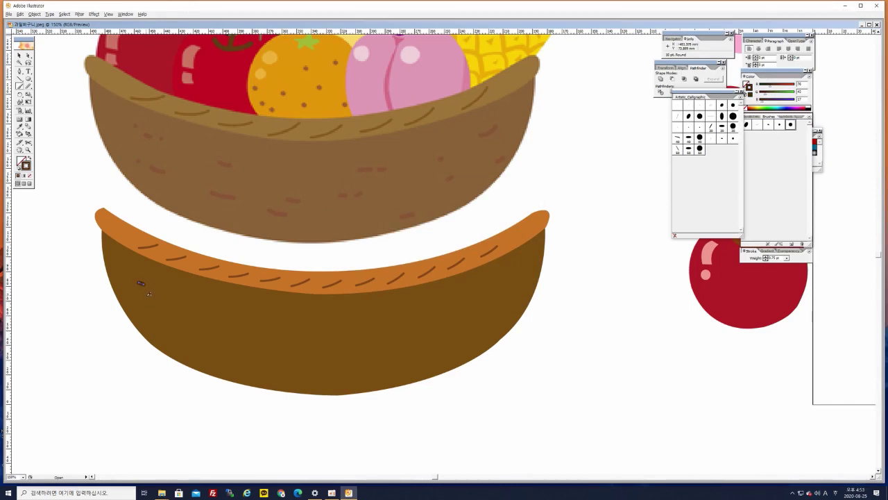
Paint short, separate dark dashes on the upper left part of the basket body, deselecting between strokes.
left_click(20, 56)
left_click(37, 93)
key("b")
left_click_drag(141, 297, 171, 309)
left_click(20, 56)
left_click(47, 73)
left_click(20, 86)
left_click_drag(160, 293, 169, 298)
left_click(19, 54)
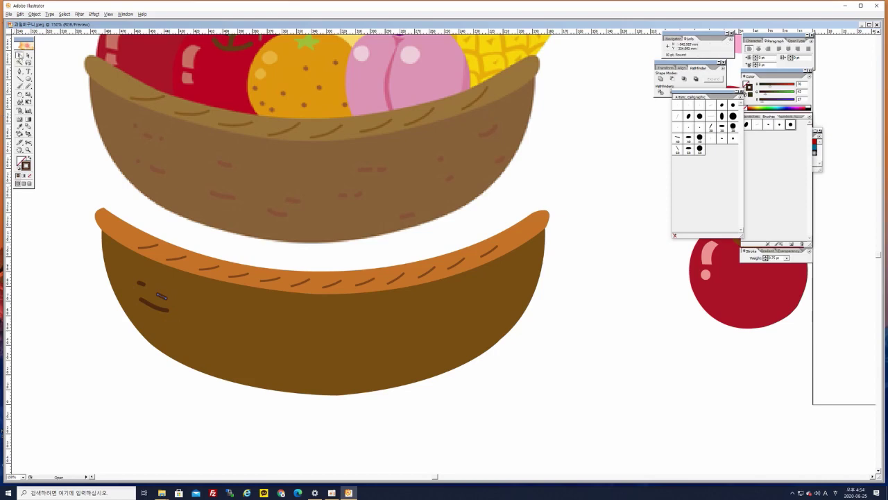
Paint one short dash at the lower left of the basket body and another left of its centre.
left_click(19, 86)
left_click_drag(186, 336, 201, 342)
left_click(19, 56)
left_click(46, 88)
left_click(19, 86)
left_click_drag(245, 319, 256, 320)
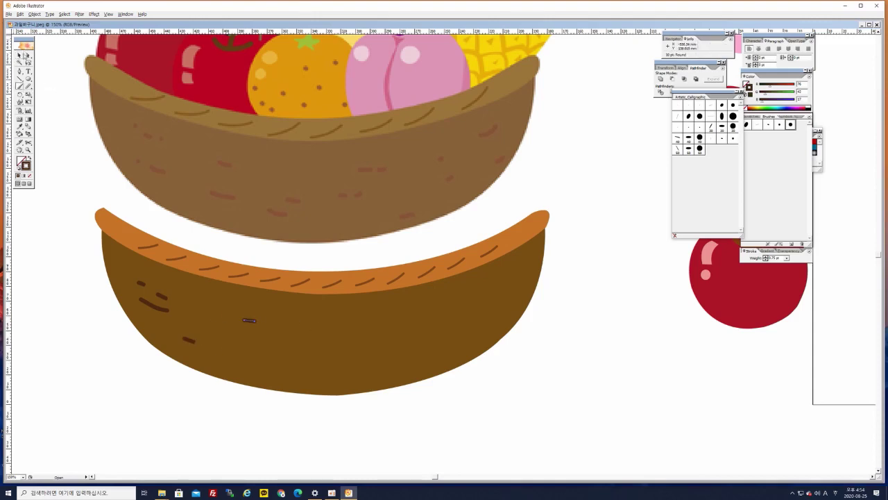
key("ctrl+shift+a")
Paint the remaining dashes along the bottom, centre and right side of the basket body, undoing one overlong stroke.
mouse_move(235, 365)
left_mouse_down()
mouse_move(345, 343)
mouse_move(360, 348)
mouse_move(418, 316)
left_mouse_up()
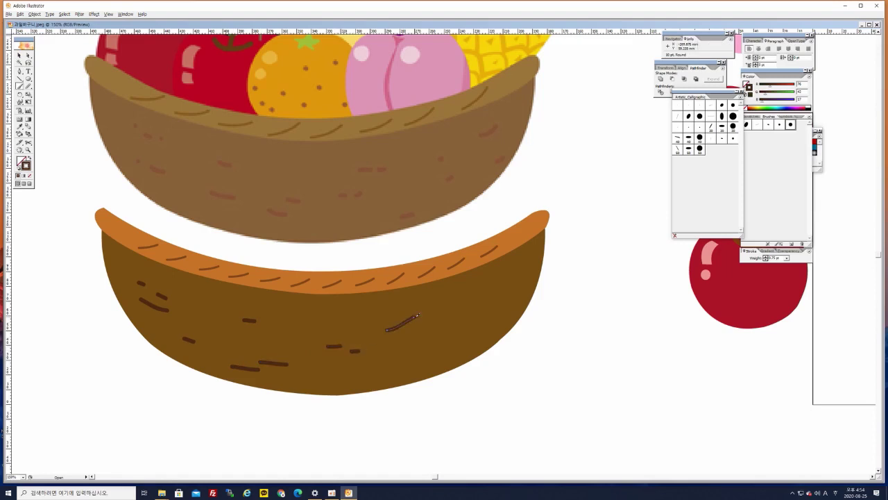
key("ctrl+z")
mouse_move(395, 324)
left_mouse_down()
mouse_move(471, 303)
mouse_move(488, 309)
mouse_move(523, 276)
mouse_move(524, 297)
left_mouse_up()
left_click_drag(431, 368, 454, 357)
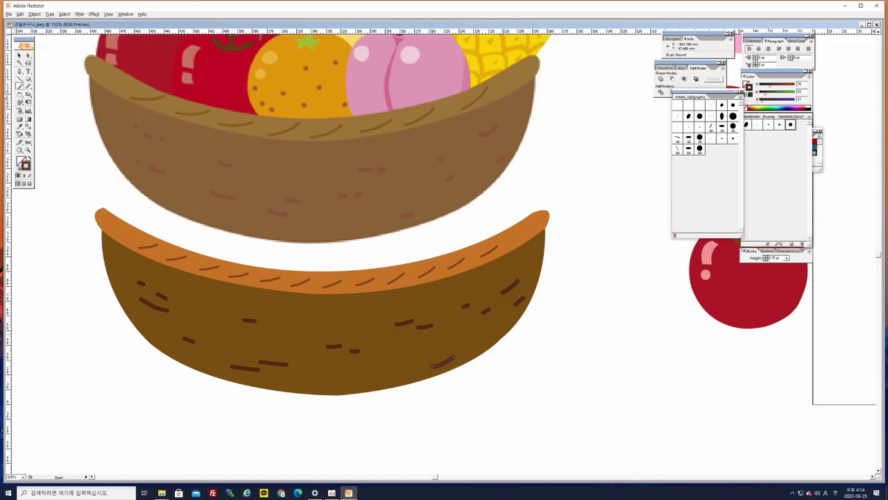
left_click(24, 54)
left_click(70, 137)
Group the drawn basket with all its dashes, move it to the left of the reference basket, and deselect it.
key("ctrl+minus")
key("ctrl+minus")
key("ctrl+minus")
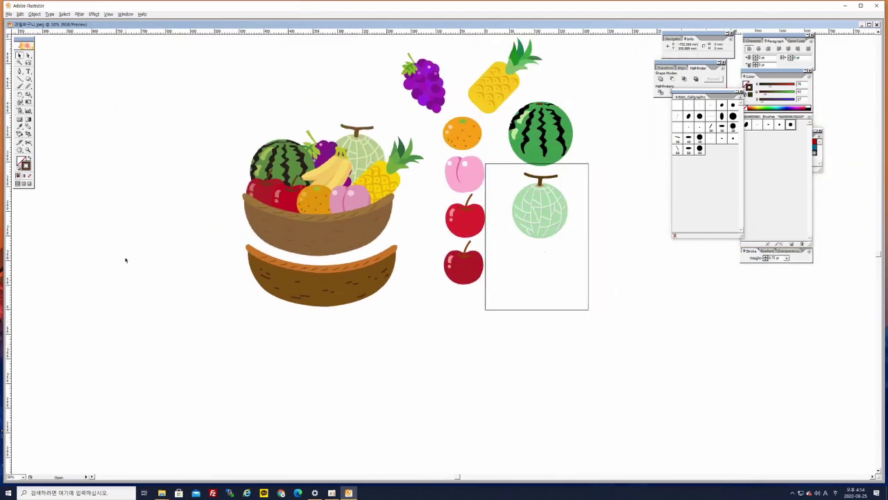
mouse_move(173, 220)
left_mouse_down()
mouse_move(418, 320)
mouse_move(398, 315)
mouse_move(398, 324)
left_mouse_up()
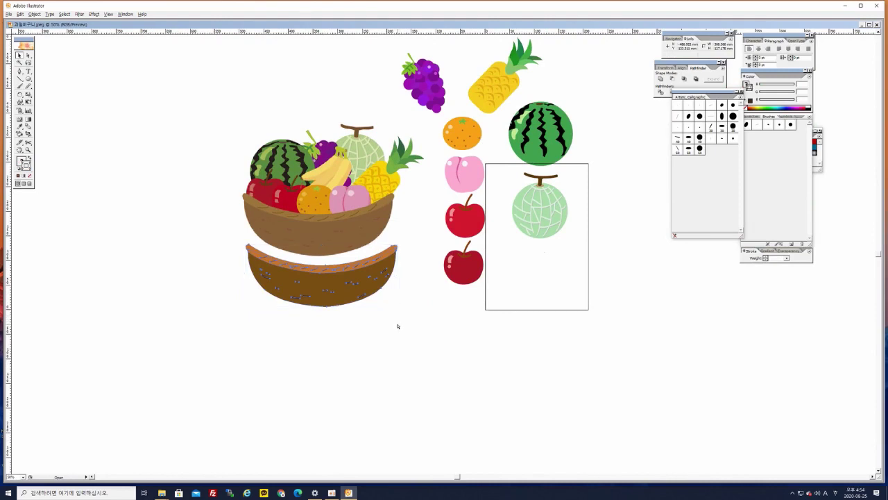
left_click(384, 329)
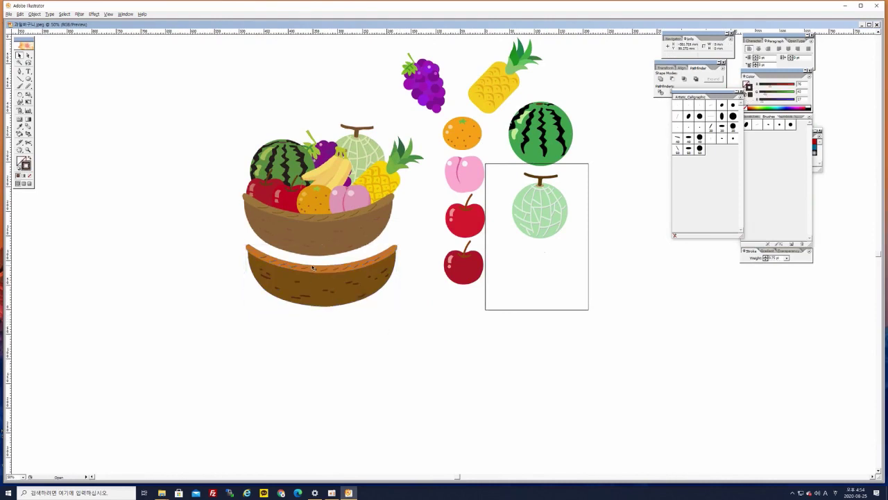
left_click_drag(369, 294, 233, 249)
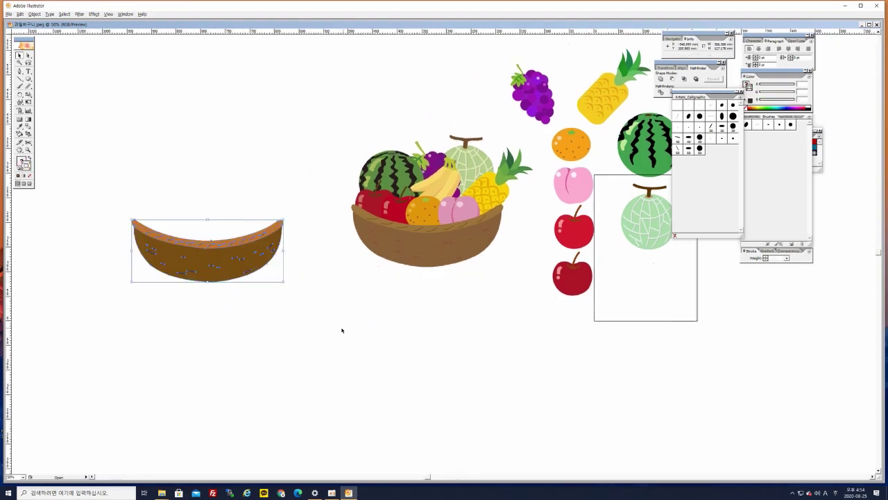
left_click(432, 344)
Move the drawn melon and watermelon above the drawn basket, with the watermelon on the left, and deselect them.
left_click_drag(499, 161, 453, 198)
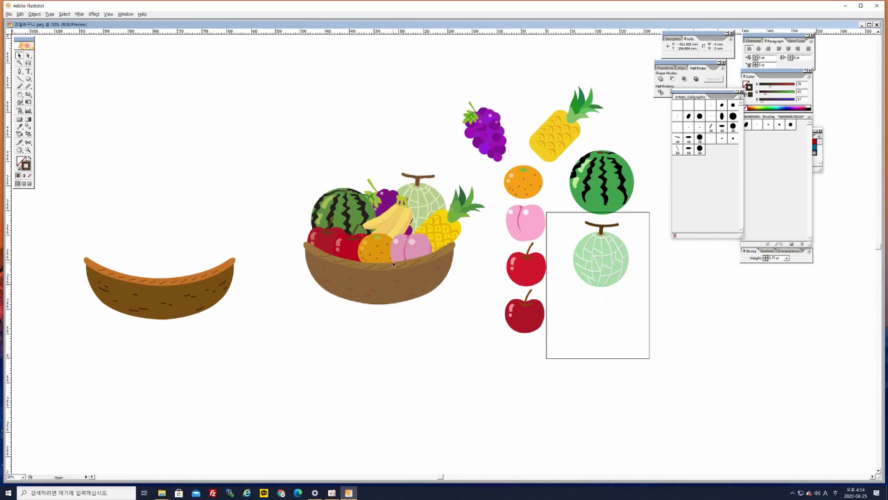
left_click_drag(394, 265, 451, 285)
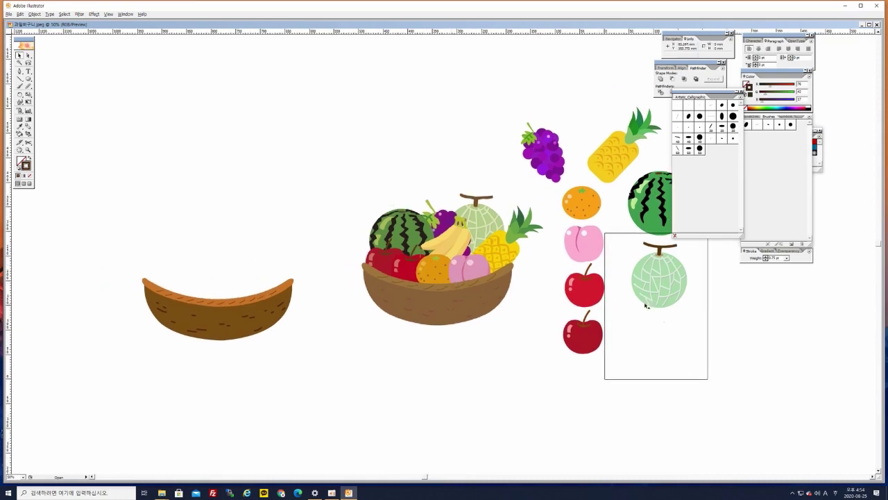
left_click_drag(664, 274, 244, 186)
left_click(324, 204)
left_click(309, 210)
left_click_drag(653, 198, 158, 183)
left_click(236, 229)
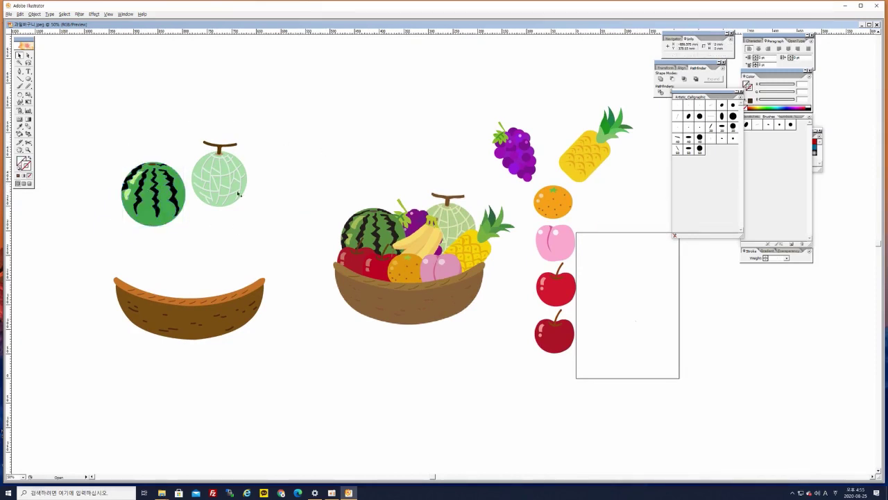
left_click(159, 197)
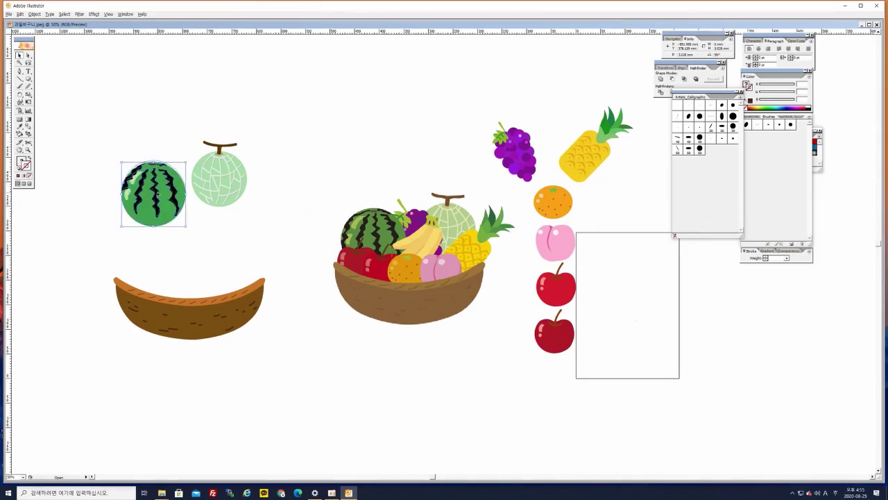
left_click(268, 149)
Move the drawn pineapple above the right side of the drawn basket, overlapping the melon's lower right edge.
left_click(588, 136)
left_click_drag(600, 142, 412, 96)
left_click(515, 150)
left_click(545, 209)
left_click(566, 243)
left_click(390, 102)
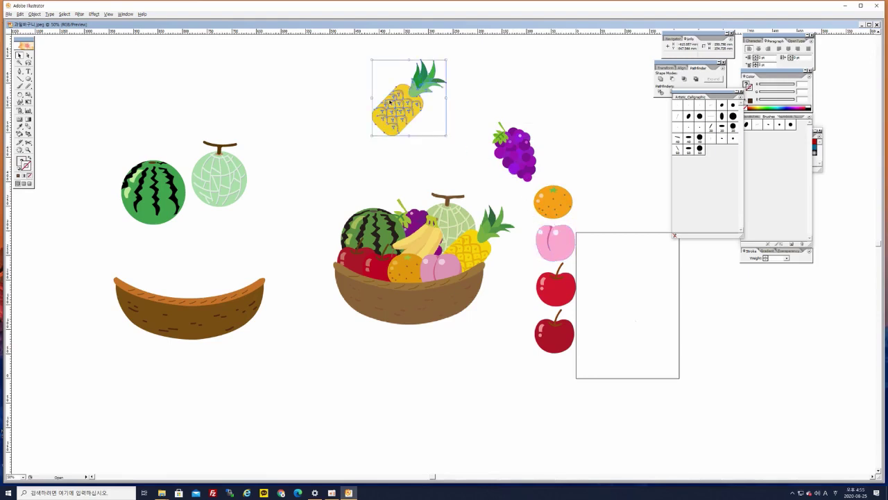
left_click_drag(412, 103, 248, 211)
left_click(323, 172)
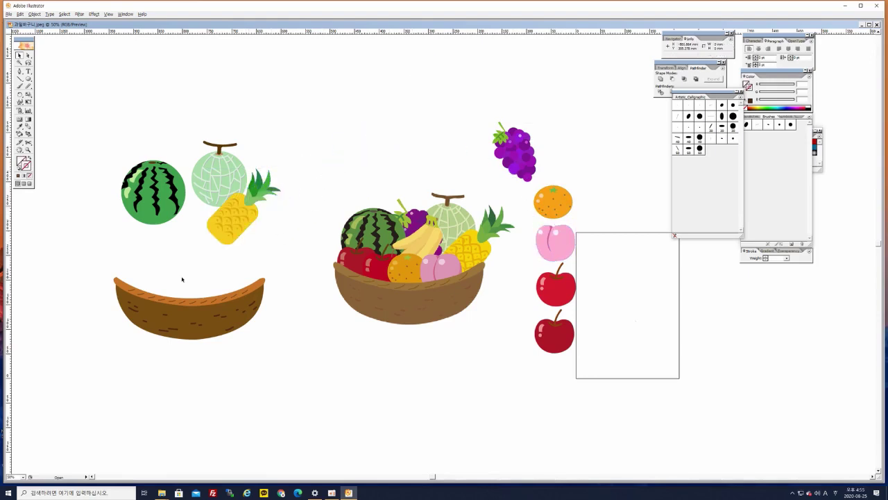
Place the drawn grapes between the watermelon and melon, and nudge the pineapple slightly upward.
left_click_drag(517, 158, 190, 193)
left_click(306, 240)
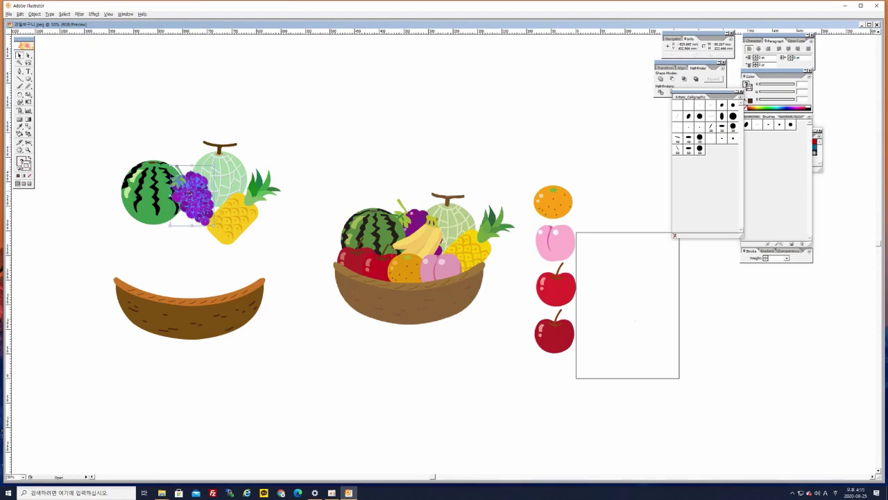
left_click(234, 218)
double_click(226, 213)
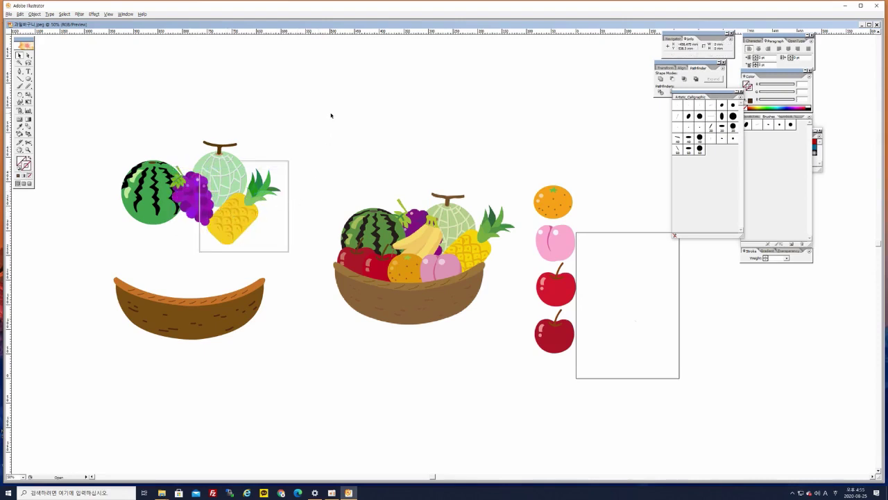
double_click(226, 258)
left_click_drag(232, 214, 227, 209)
left_click(295, 179)
left_click(241, 203)
left_click(327, 154)
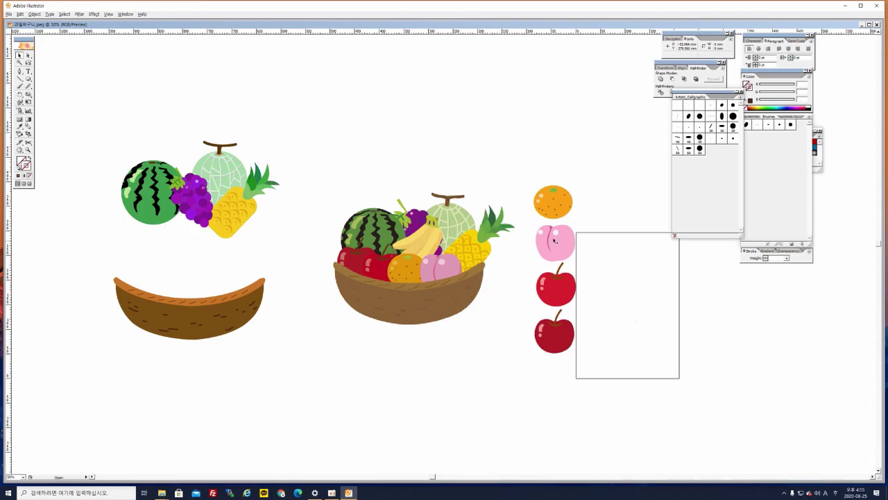
Move the two drawn apples to the lower left of the watermelon and bring both to the front.
left_click_drag(556, 286, 112, 234)
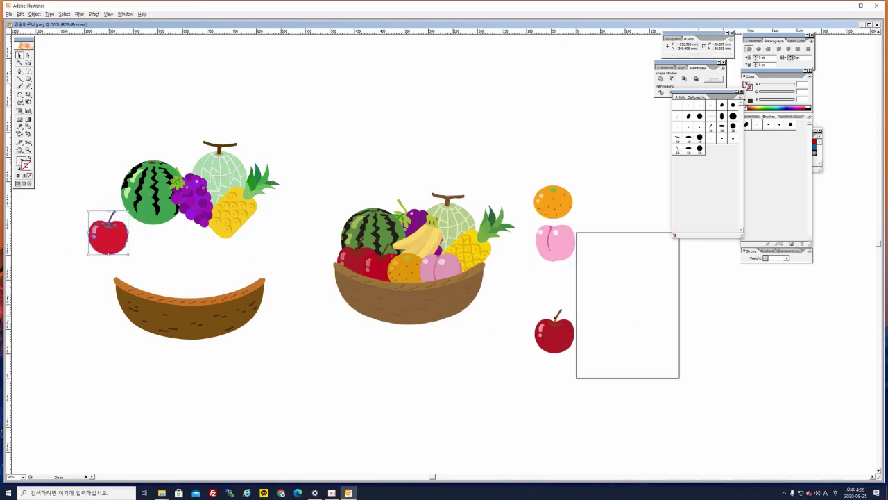
left_click_drag(552, 322, 155, 241)
left_click_drag(72, 225, 155, 261)
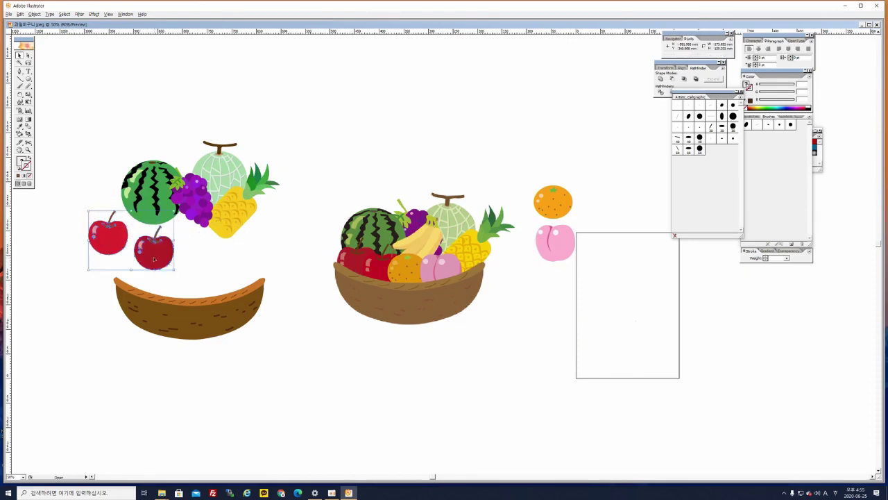
right_click(156, 260)
mouse_move(173, 299)
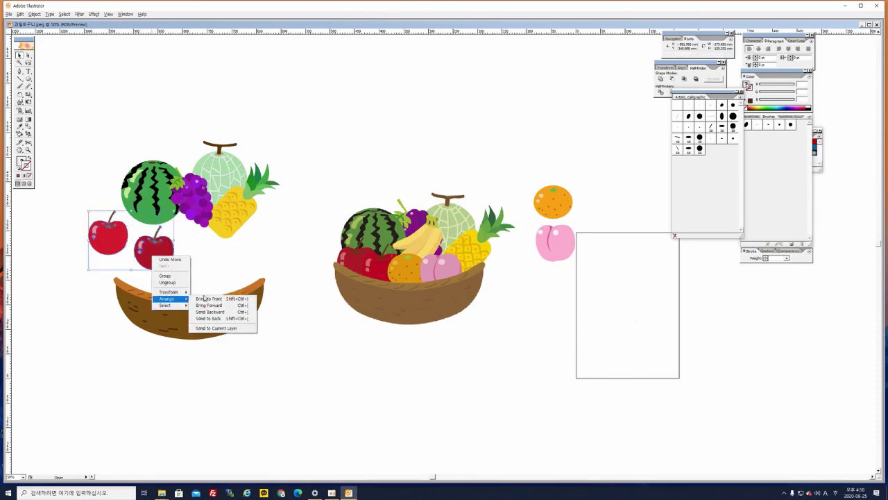
left_click(205, 298)
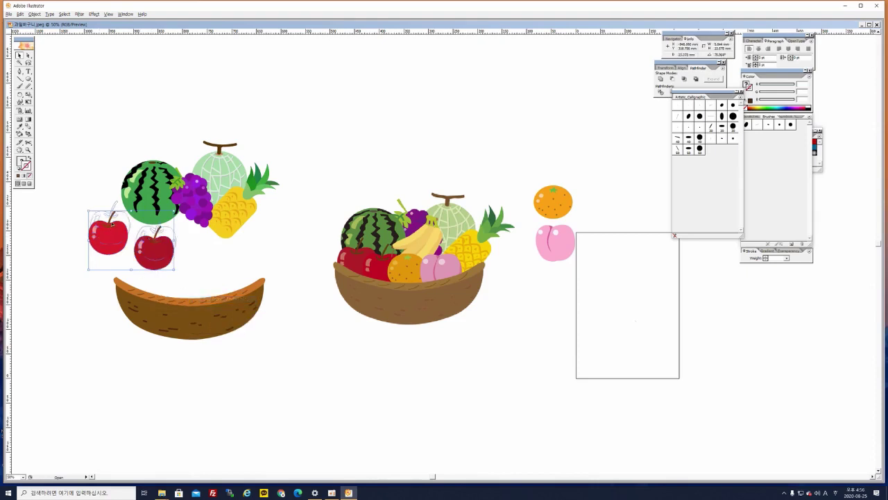
Place the dark apple over the watermelon's lower left edge and the bright apple overlapping it in front.
left_click_drag(111, 224, 130, 221)
left_click(118, 238)
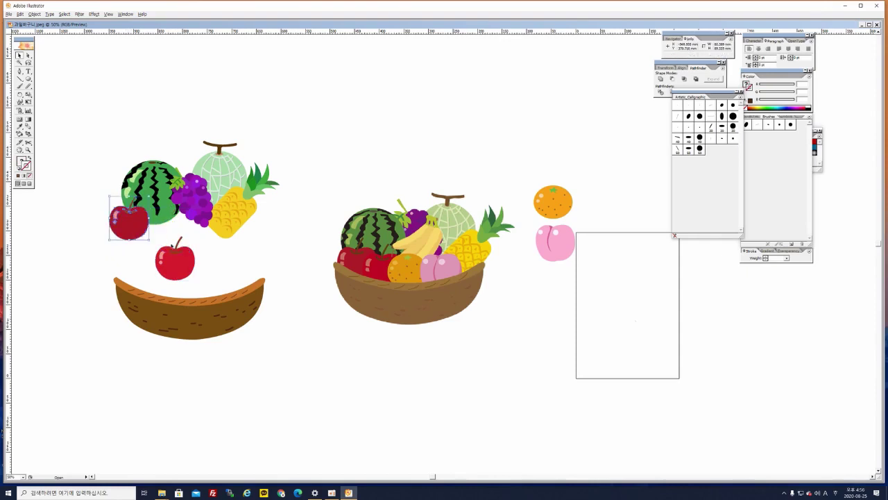
left_click_drag(179, 263, 160, 234)
right_click(160, 234)
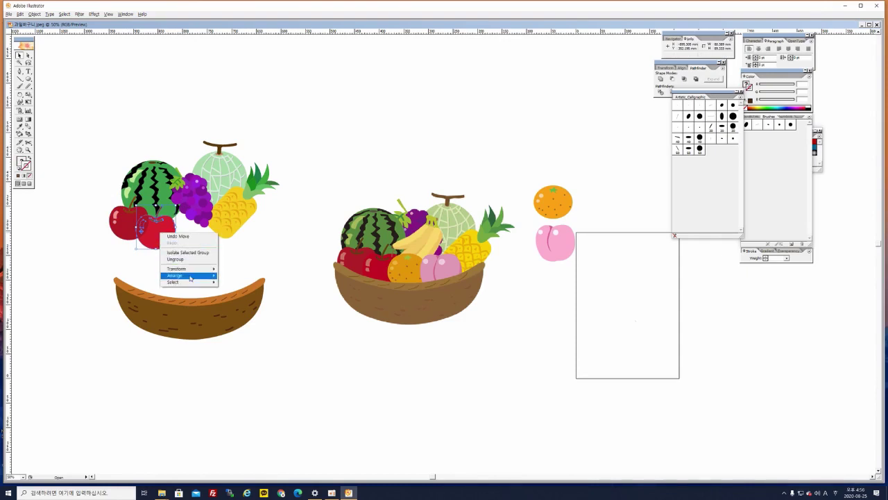
left_click(223, 276)
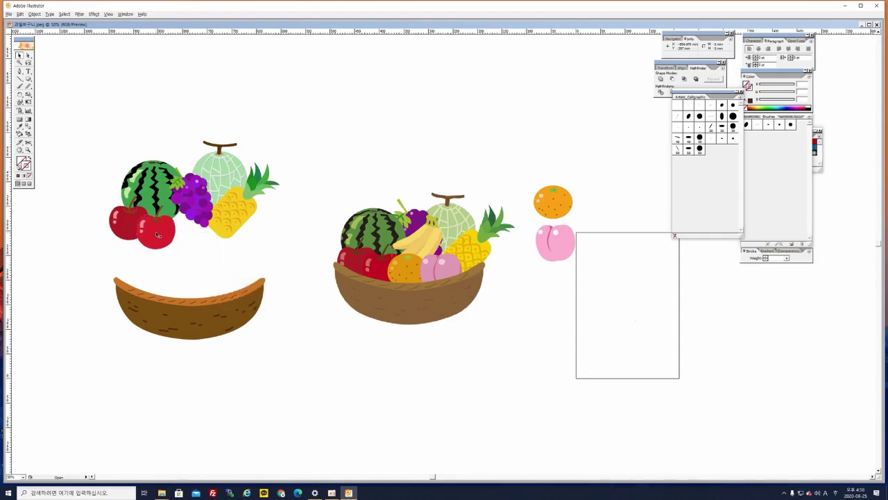
left_click_drag(154, 233, 115, 217)
left_click(229, 242)
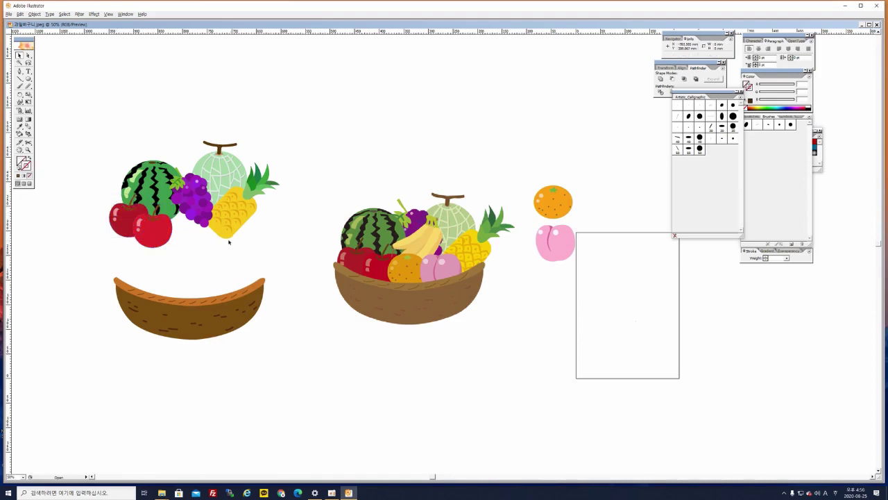
Move the drawn orange to the right of the bright apple, below the grapes, and bring it to the front.
left_click(559, 206)
left_click_drag(560, 201, 185, 226)
right_click(185, 226)
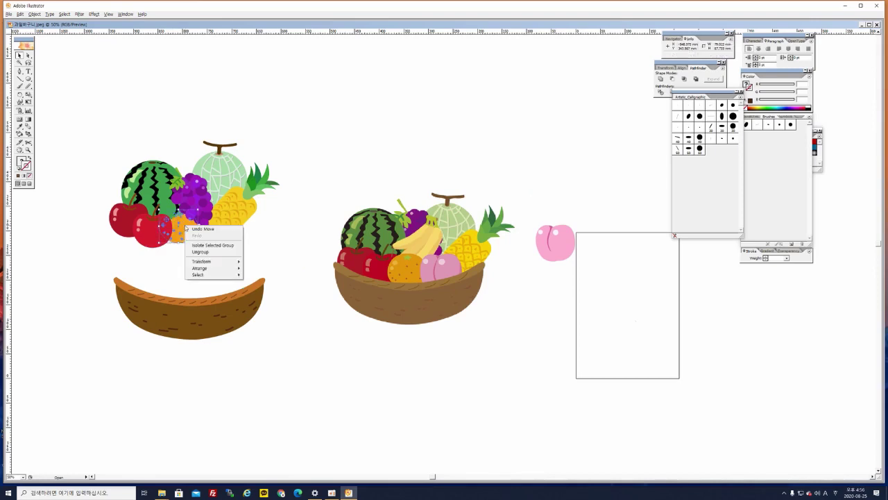
mouse_move(219, 275)
left_click(263, 270)
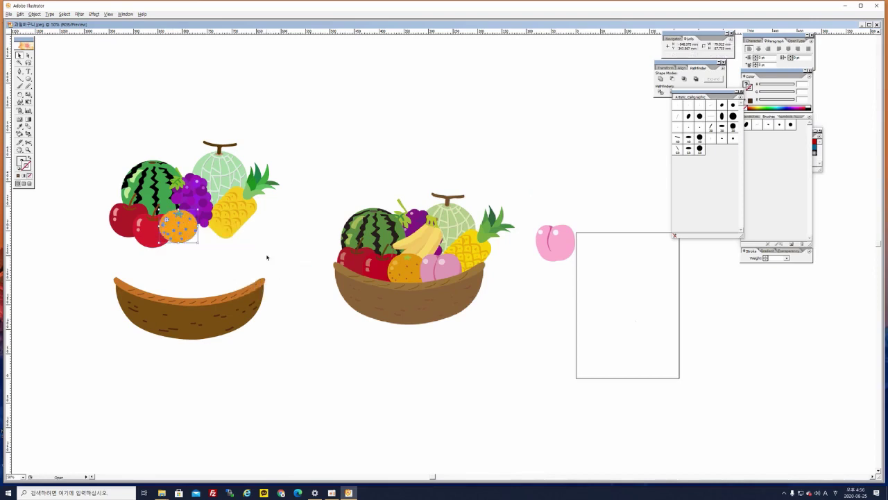
Move the drawn peach between the orange and the pineapple, bring it to the front, and nudge it slightly upward.
left_click_drag(556, 237, 211, 237)
right_click(211, 236)
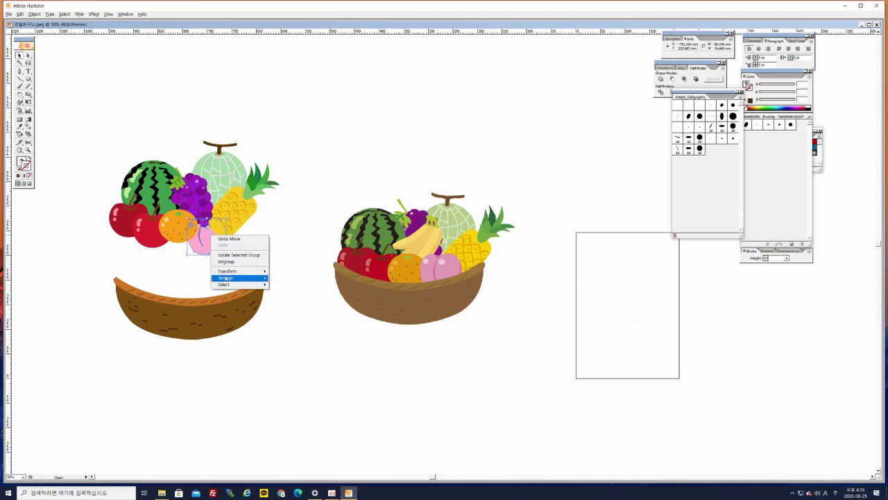
mouse_move(228, 277)
left_click(286, 277)
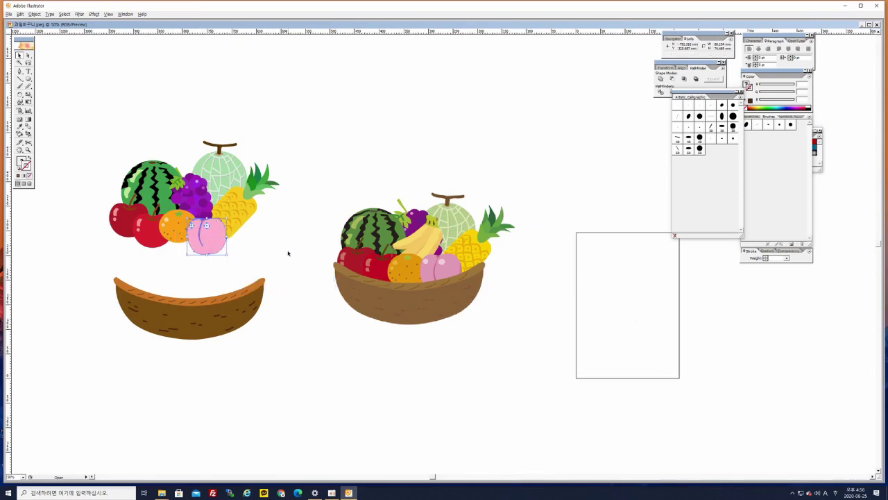
left_click(284, 251)
left_click_drag(211, 241, 213, 238)
Nudge the pineapple up and to the right, and shift the dark apple slightly right toward the bright apple.
left_click(258, 229)
mouse_move(244, 213)
left_mouse_down()
mouse_move(251, 205)
mouse_move(244, 204)
left_mouse_up()
left_click(286, 228)
left_click(216, 236)
left_click(154, 250)
left_click_drag(113, 220, 119, 220)
left_click(284, 233)
Bring the drawn basket to the front and move it up so its rim covers the bottoms of the fruits.
left_click(220, 315)
left_click_drag(215, 317, 211, 270)
right_click(210, 269)
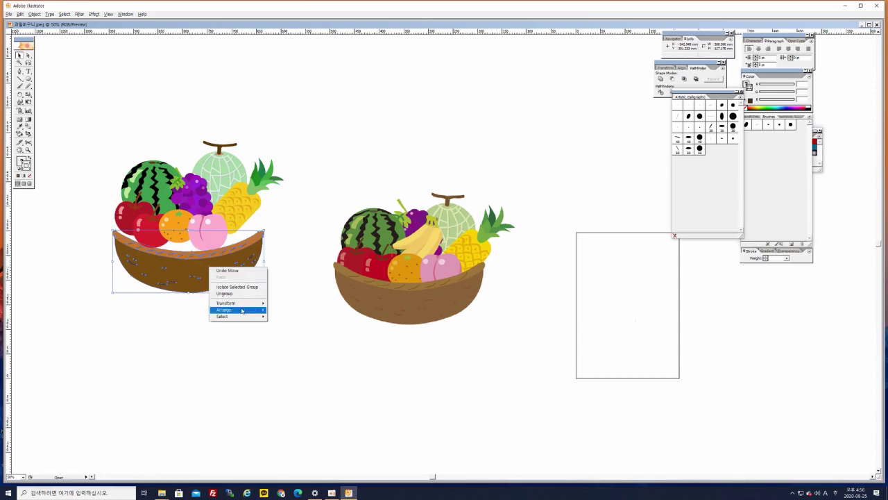
mouse_move(244, 310)
left_click(278, 311)
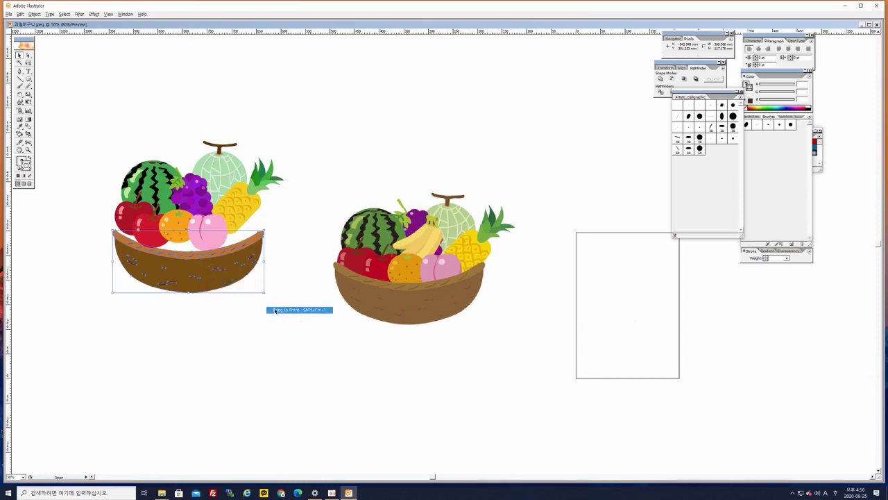
left_click_drag(231, 253, 229, 240)
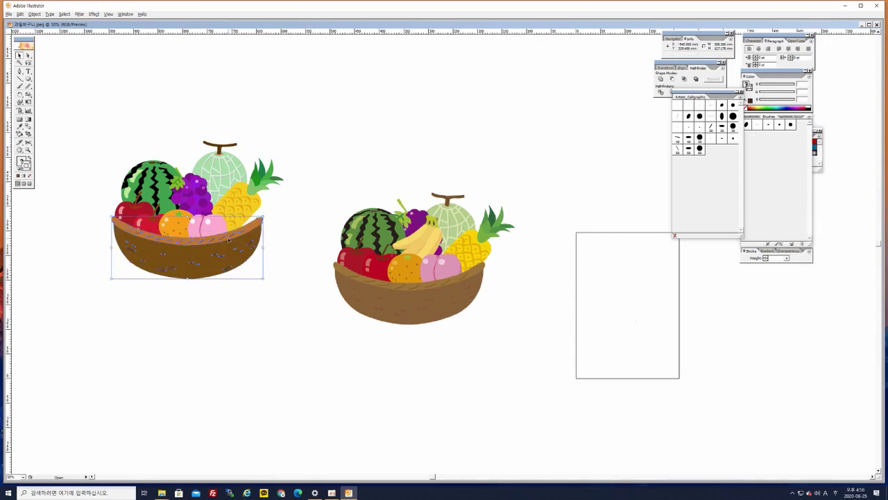
left_click(228, 248)
left_click(265, 202)
Nudge the pineapple right and down, lower the melon behind the grapes, and shift the watermelon slightly right.
left_click_drag(244, 199, 249, 206)
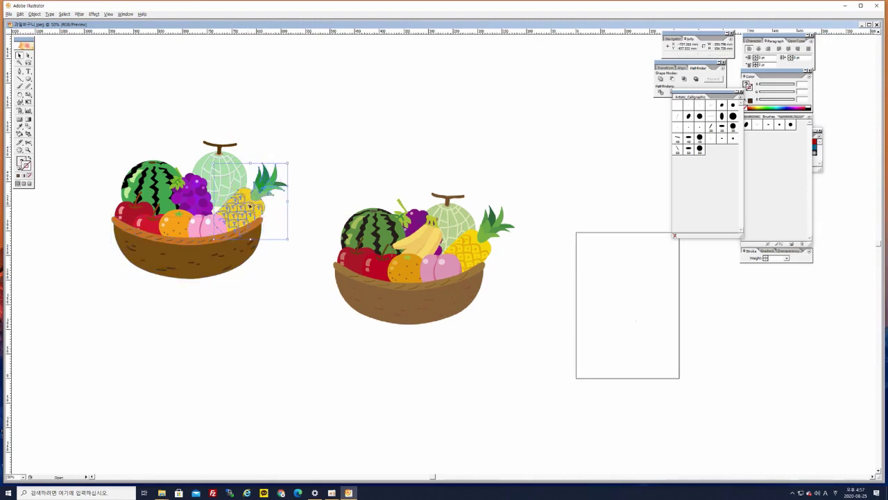
left_click(301, 188)
left_click_drag(216, 179, 199, 195)
left_click(257, 147)
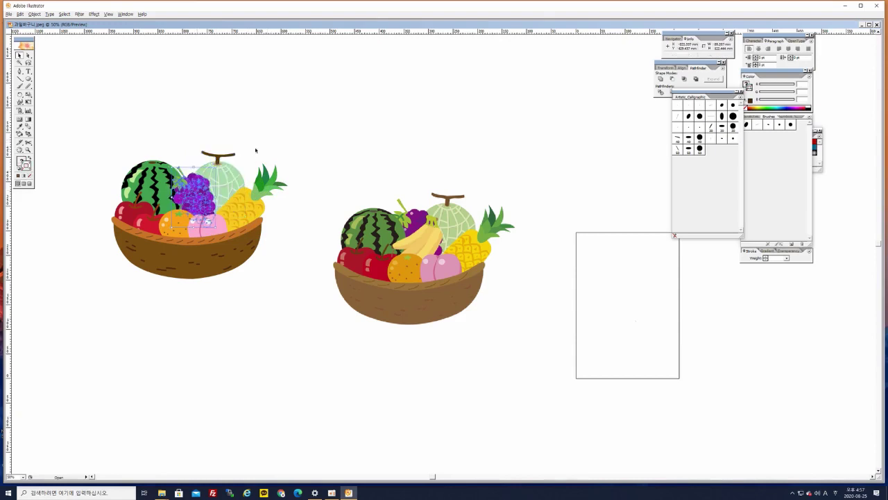
left_click(270, 146)
left_click(153, 182)
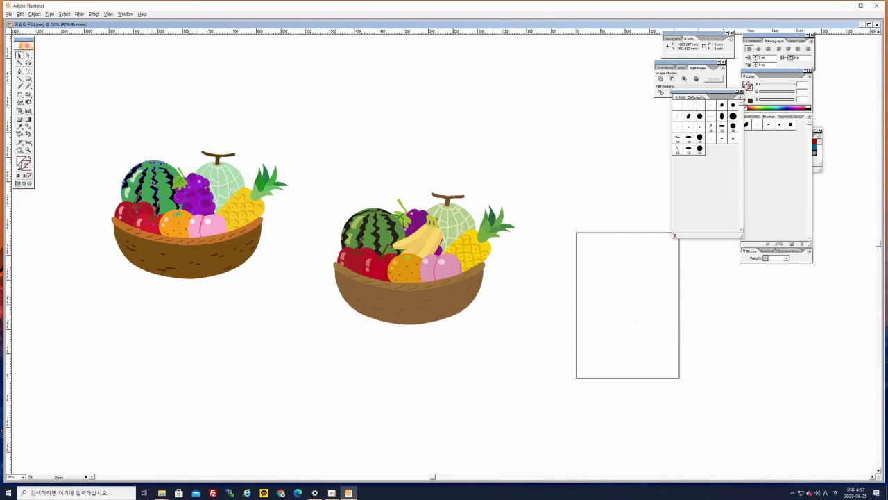
left_click_drag(153, 182, 156, 182)
left_click(266, 131)
Unlock all locked objects and delete the reference fruit basket image.
left_click_drag(283, 283, 431, 262)
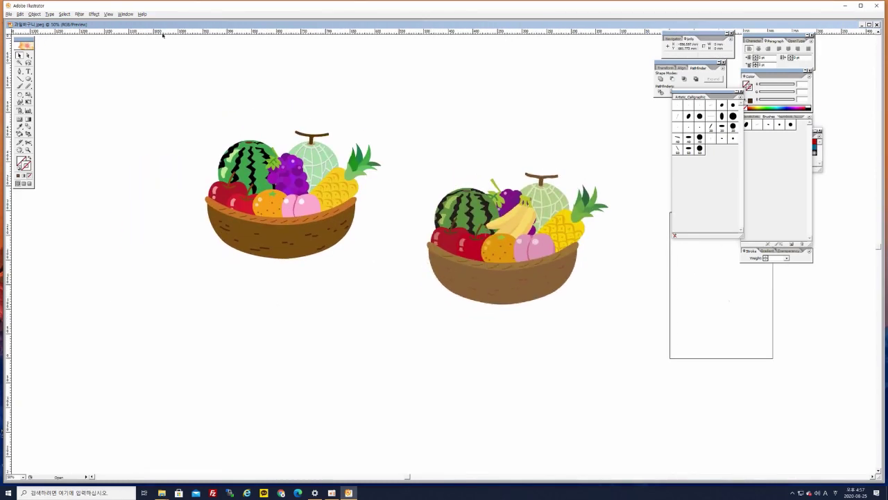
left_click(34, 14)
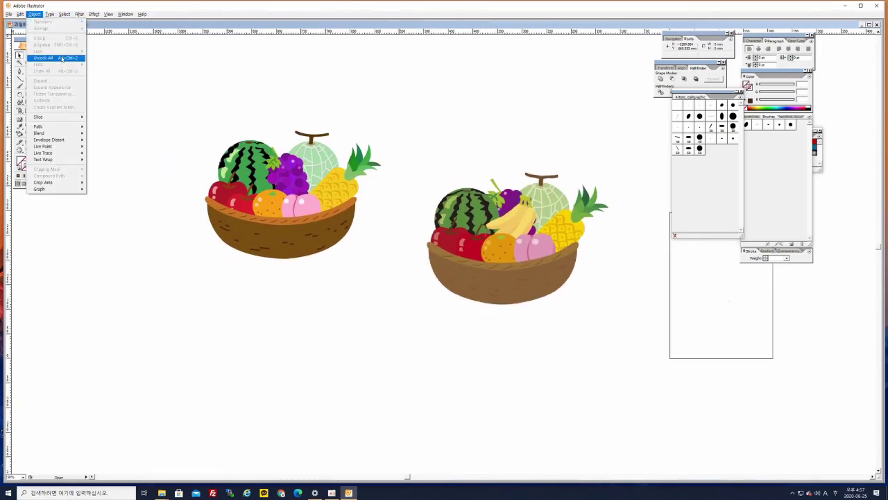
left_click(63, 58)
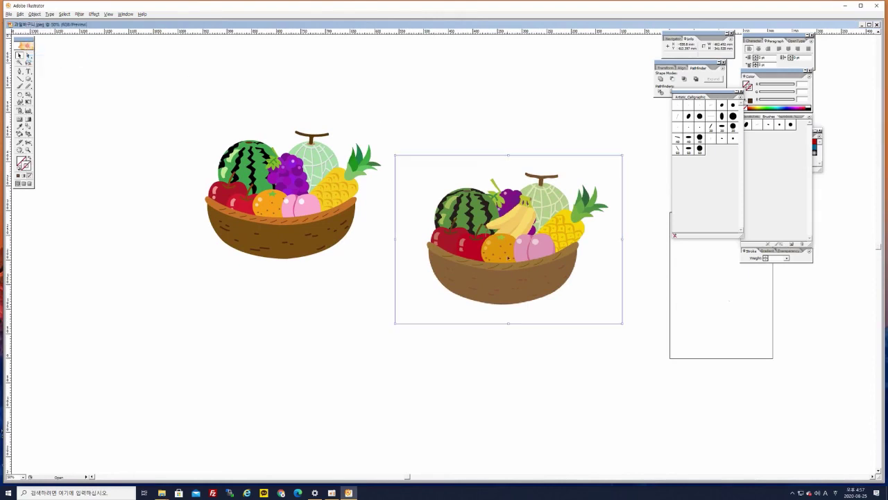
left_click_drag(488, 255, 488, 237)
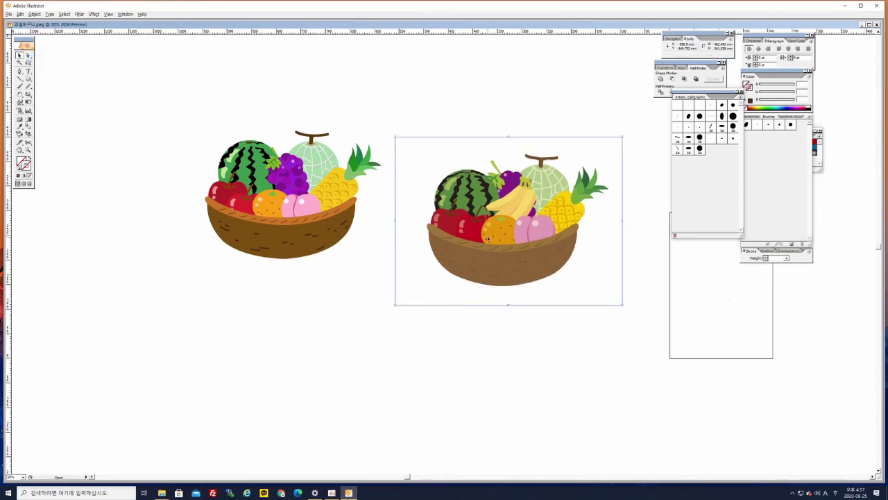
key("Delete")
Nudge the grapes slightly downward between the watermelon and the melon, and deselect them.
key("space")
left_click_drag(476, 251, 539, 296)
key("ctrl+=")
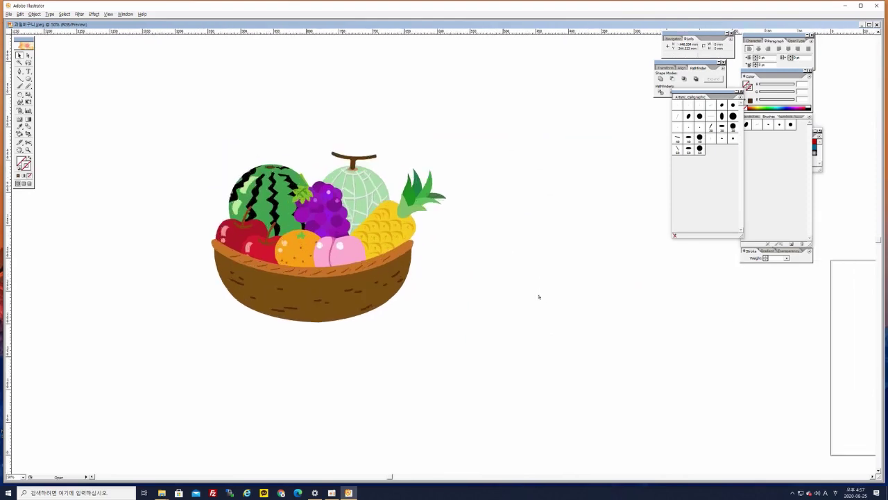
key("ctrl+equal")
key("ctrl+equal")
left_click_drag(317, 301, 460, 340)
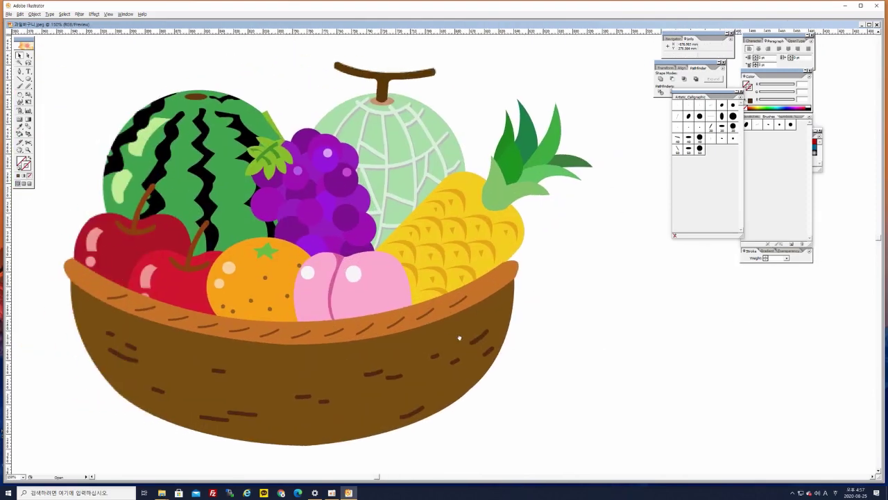
key("ctrl+minus")
left_click_drag(494, 347, 518, 324)
left_click(382, 173)
left_click_drag(382, 172, 383, 182)
left_click(495, 110)
left_click(358, 119)
left_click_drag(389, 208, 355, 198)
left_click(509, 111)
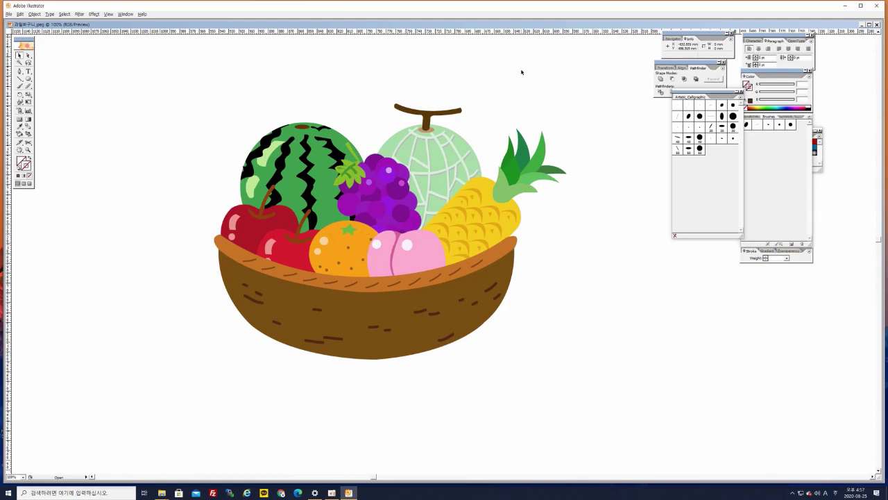
key("ctrl+minus")
key("ctrl+plus")
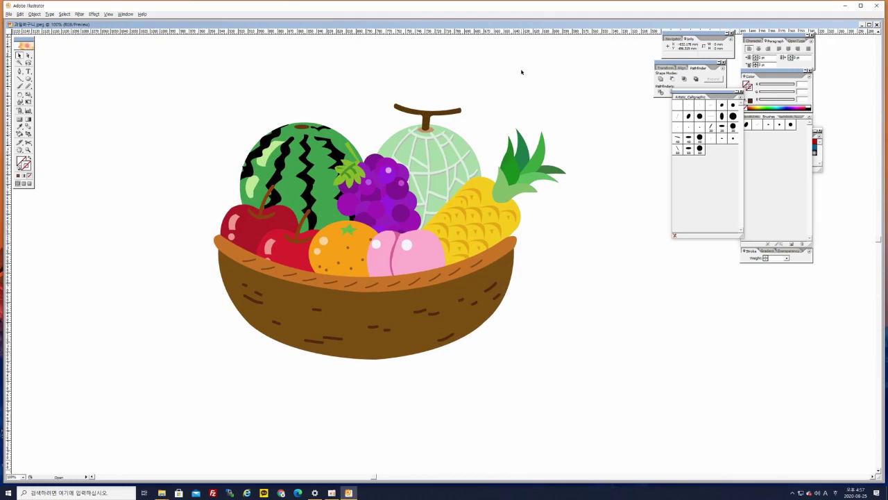
left_click(8, 14)
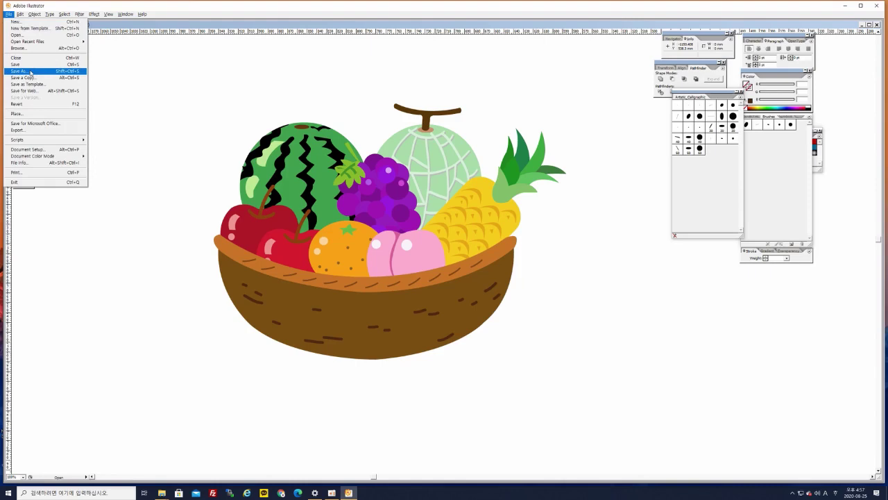
left_click(164, 25)
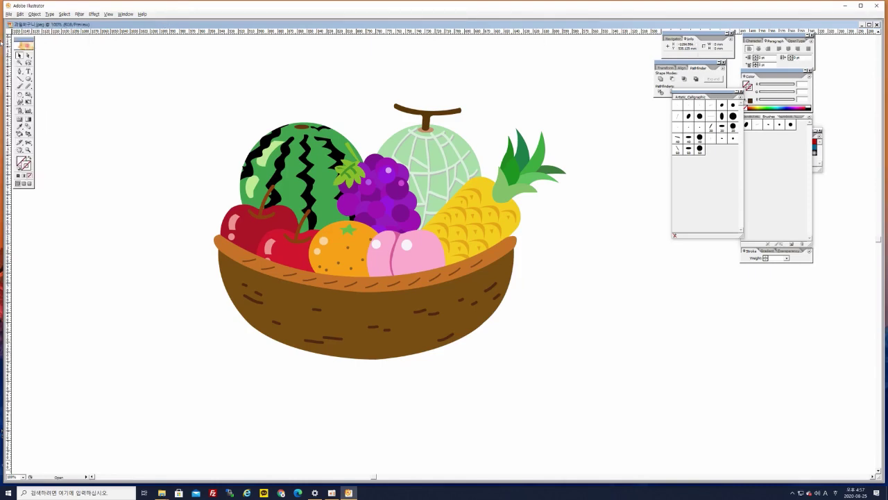